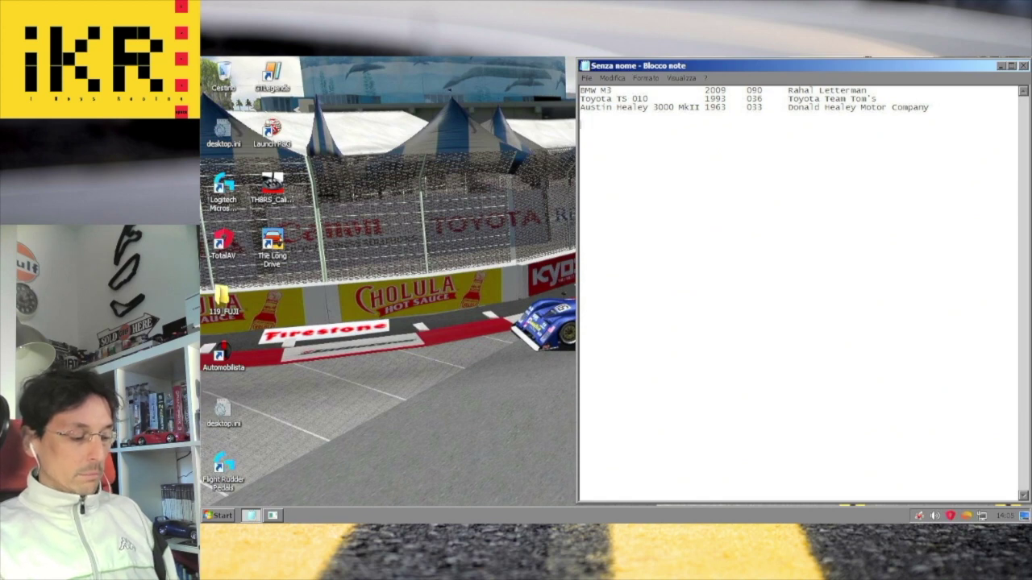
Step: Add the class name iKRtutorial on its own line below the three-car list in the note
text(Rtu)
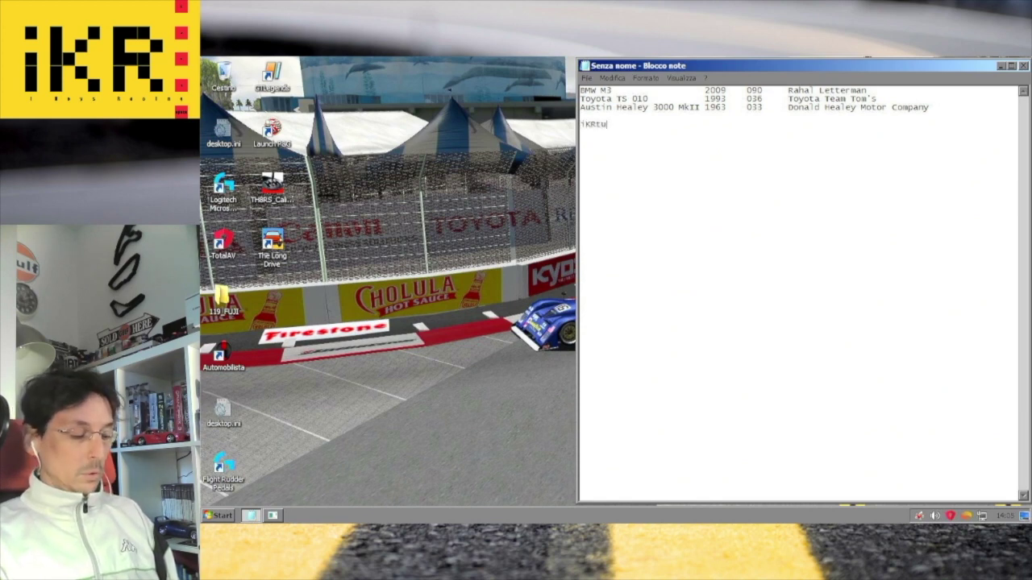
text(torial)
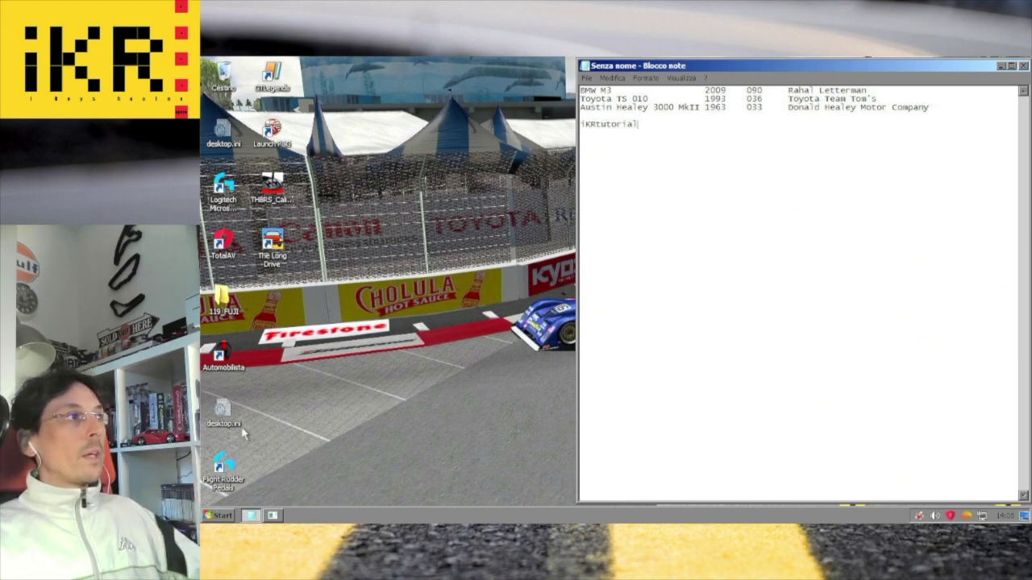
Step: Switch to GTR2, leave the car model selection and exit the game to Windows
mouse_move(274, 516)
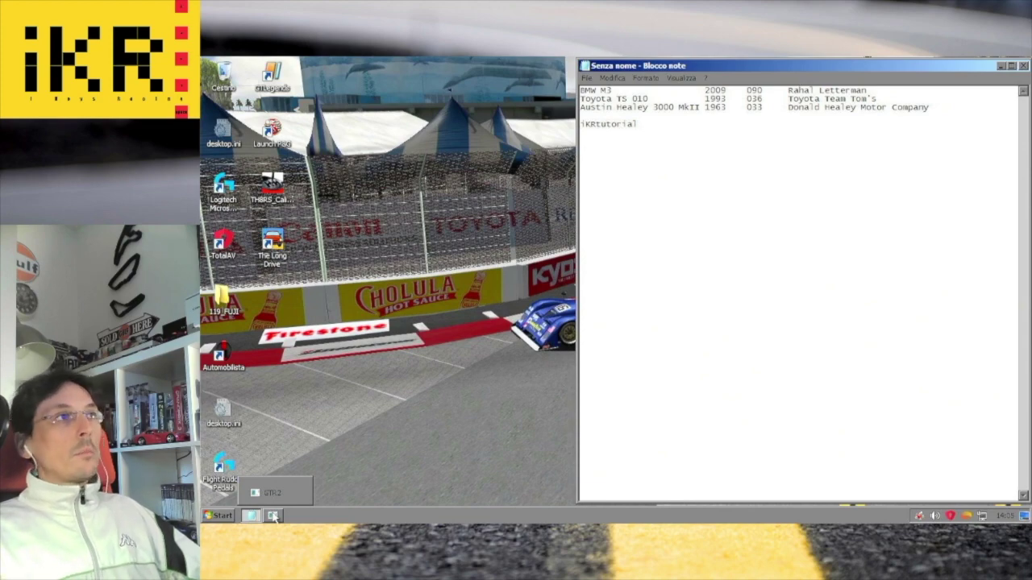
click(273, 516)
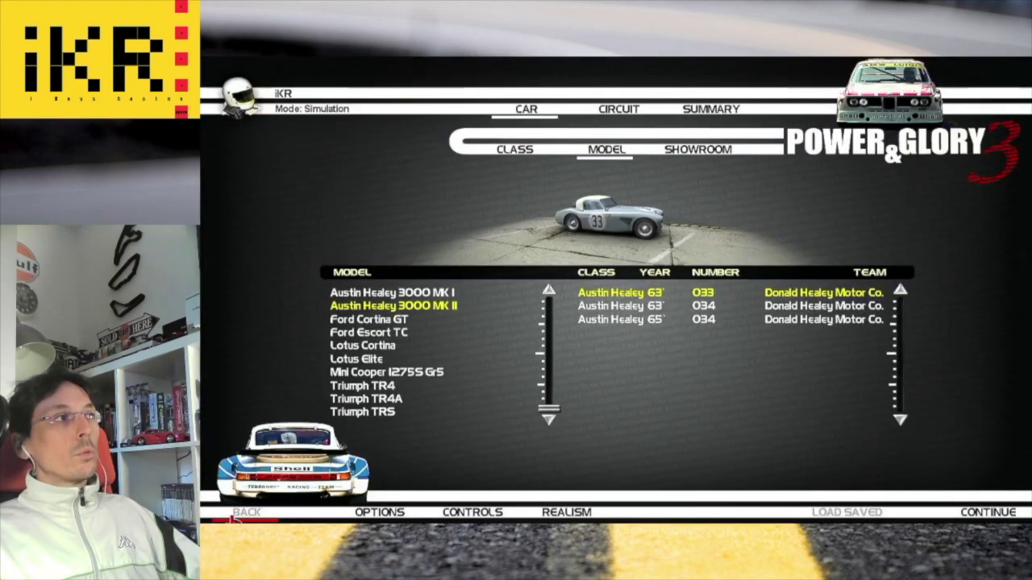
click(233, 517)
click(245, 515)
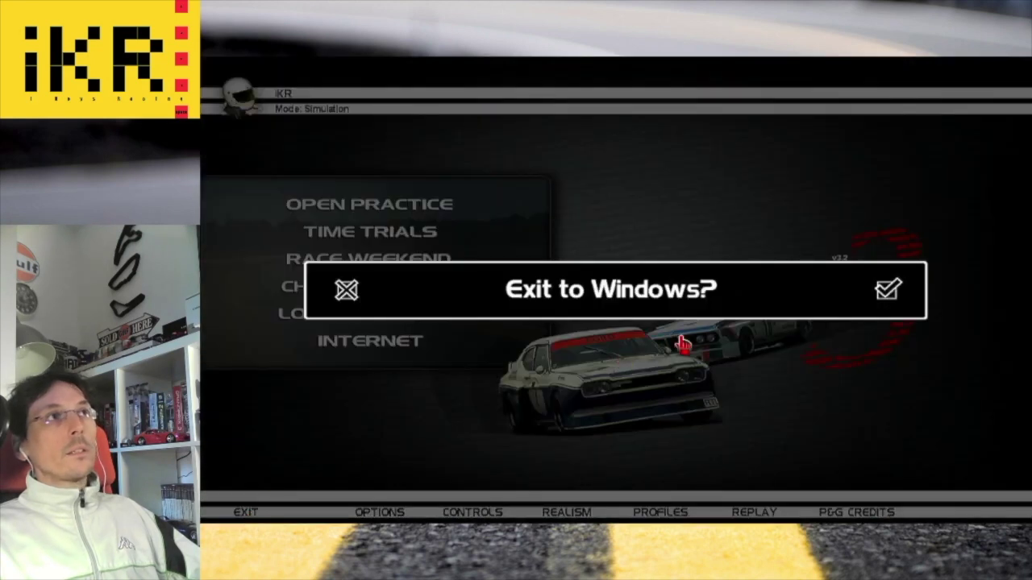
click(893, 300)
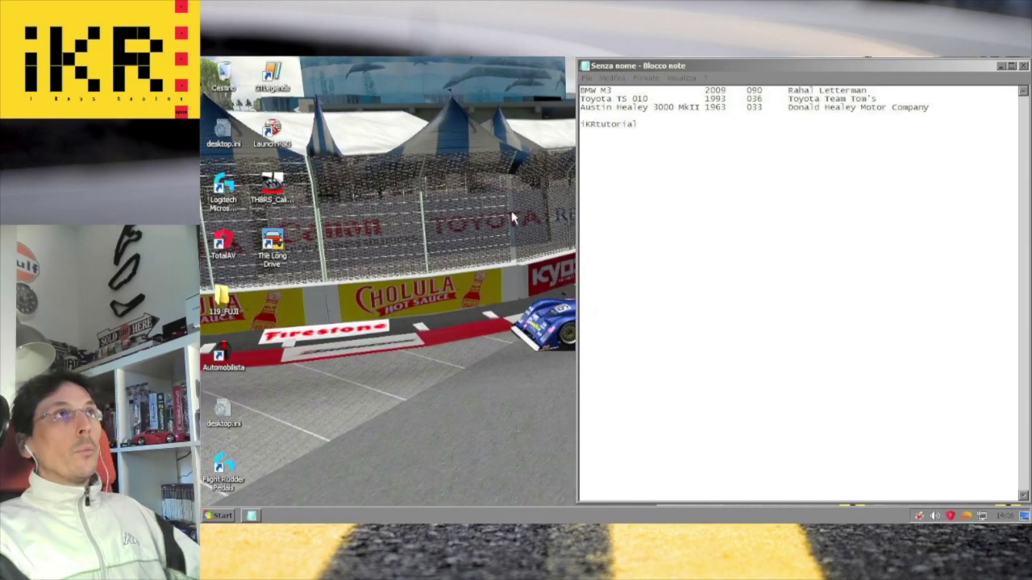
Step: Switch to the file manager and open the folder E:\P&G\GameData\Teams
key(super+e)
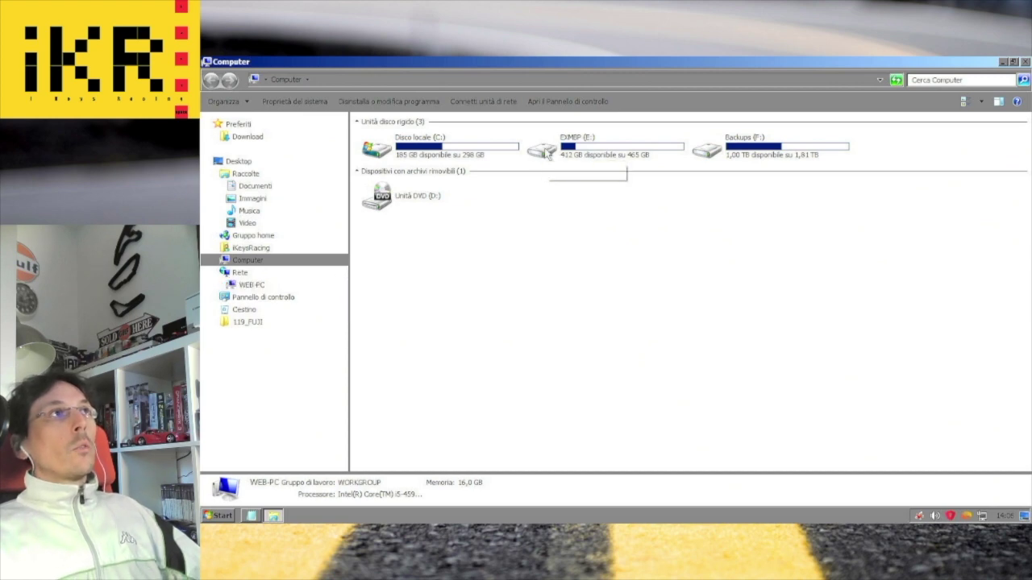
double_click(548, 154)
click(382, 150)
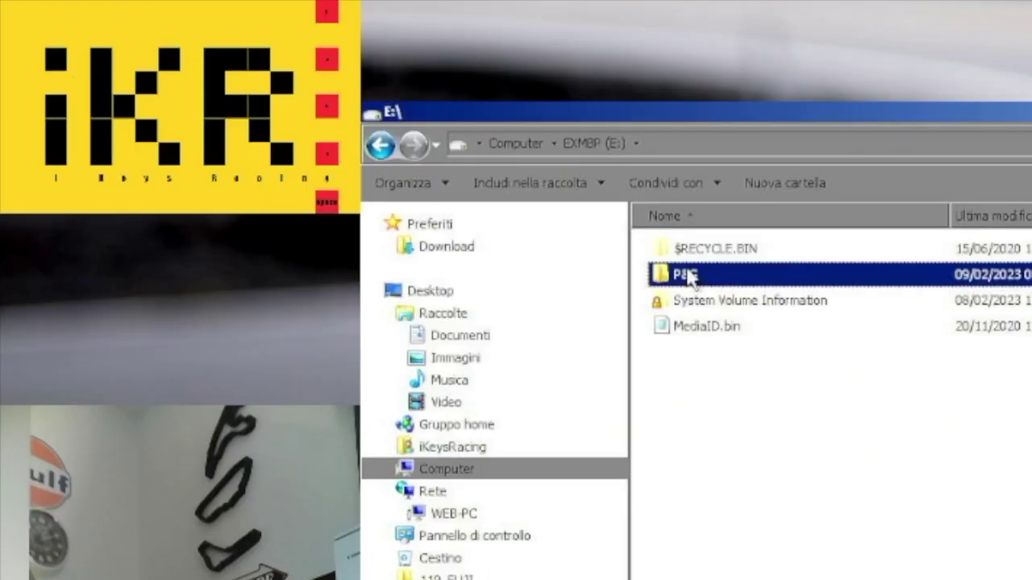
double_click(689, 276)
click(718, 250)
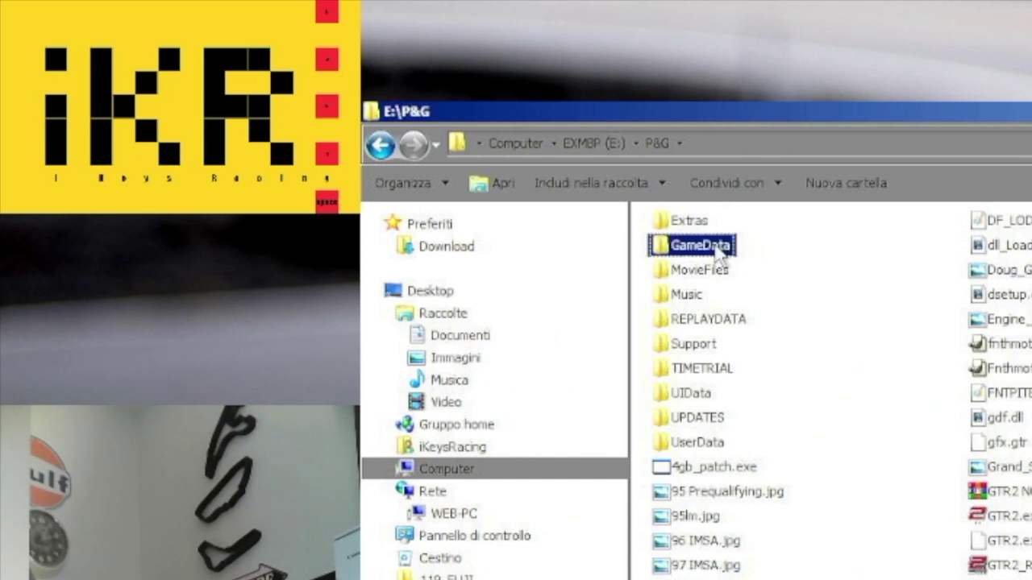
double_click(717, 248)
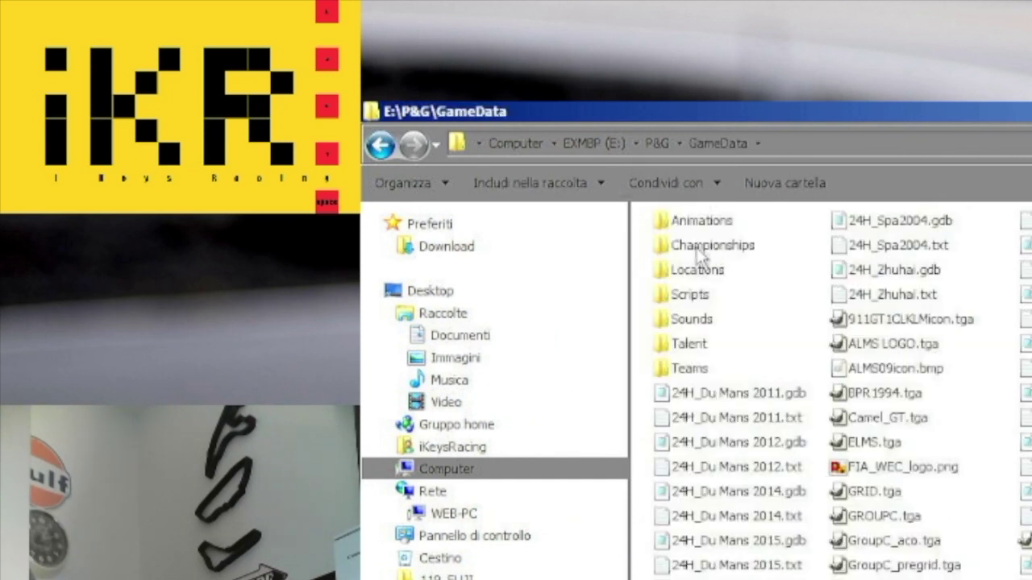
double_click(692, 369)
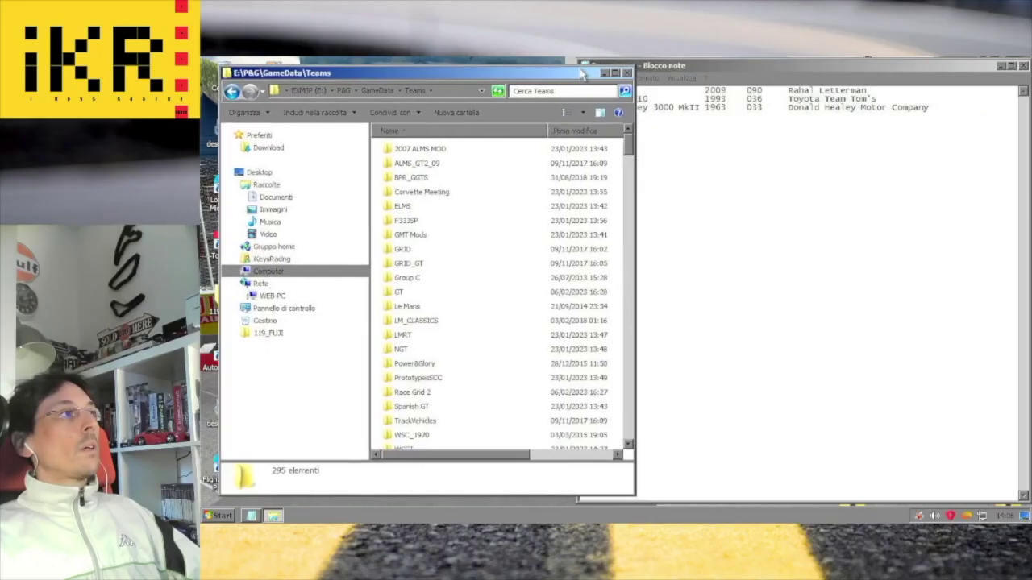
Step: Split each car's year with a space before its last two digits in the note: 20 09, 19 93 and 19 63
click(714, 95)
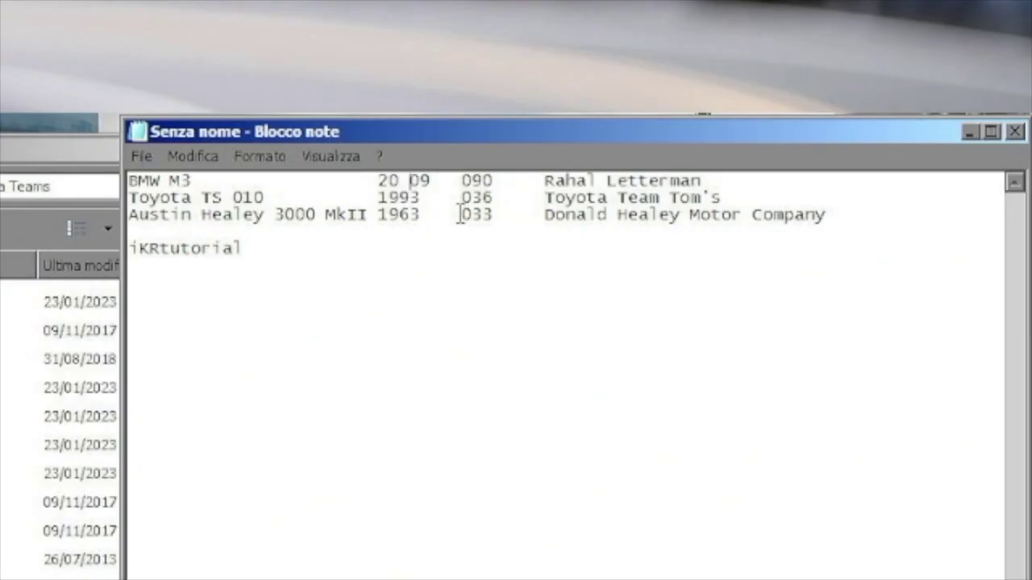
key(Down)
key(Left)
key(BackSpace)
key(Right)
key(Down)
key(Left)
key(Left)
key(Right)
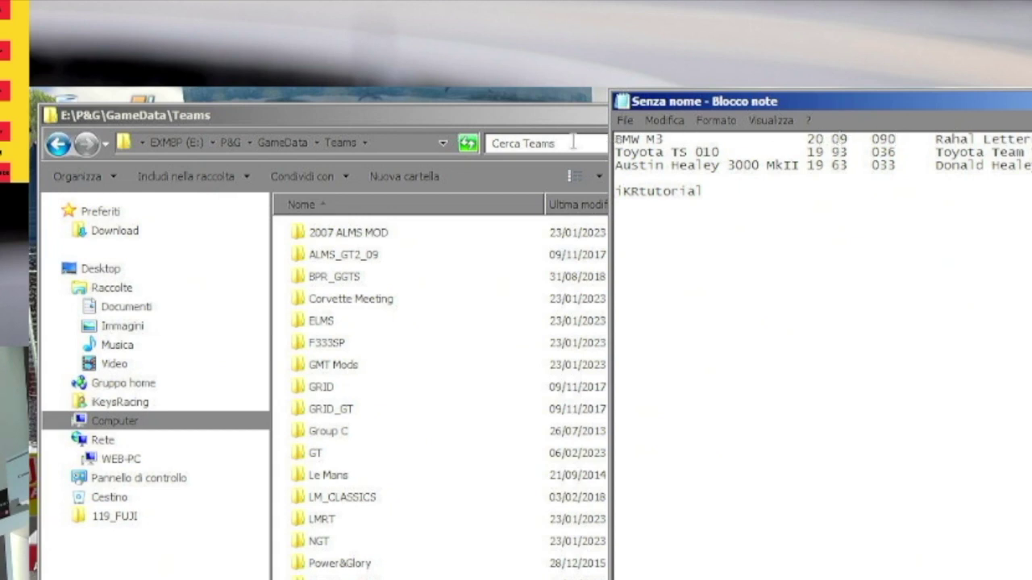
Step: Search the Teams folder for 09090 and show the results as large icons
click(594, 148)
text(090909)
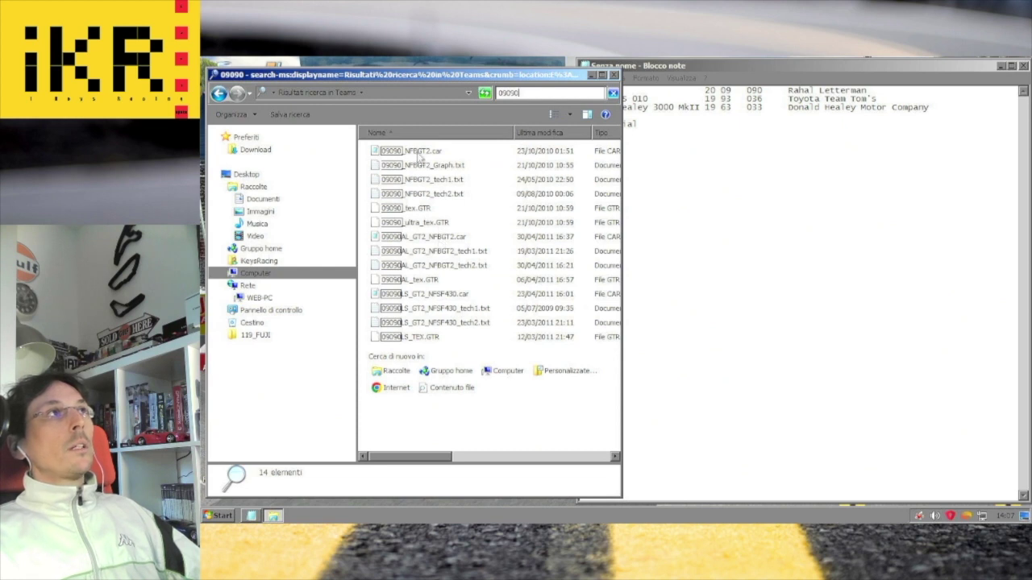
click(553, 114)
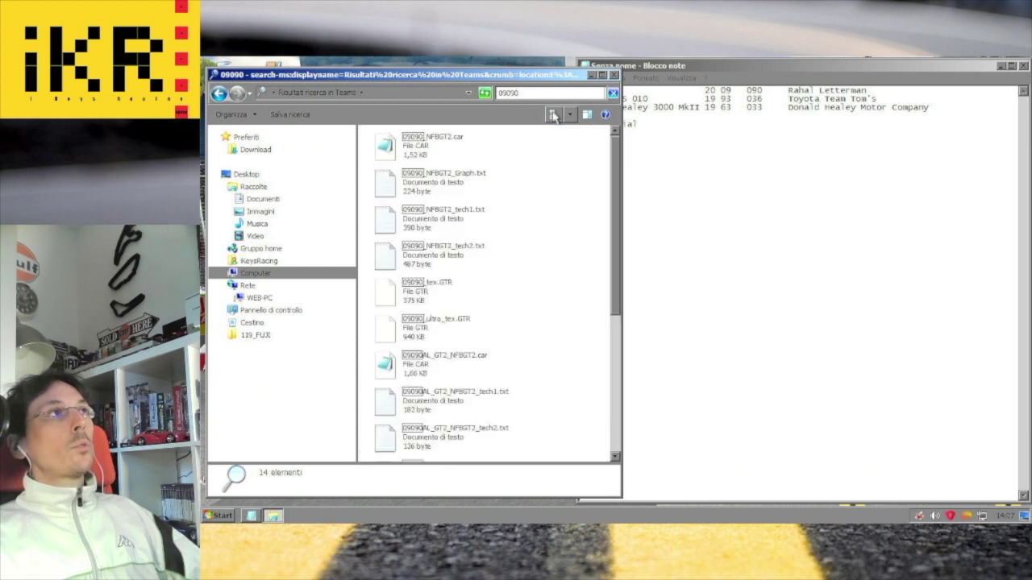
click(553, 114)
click(553, 115)
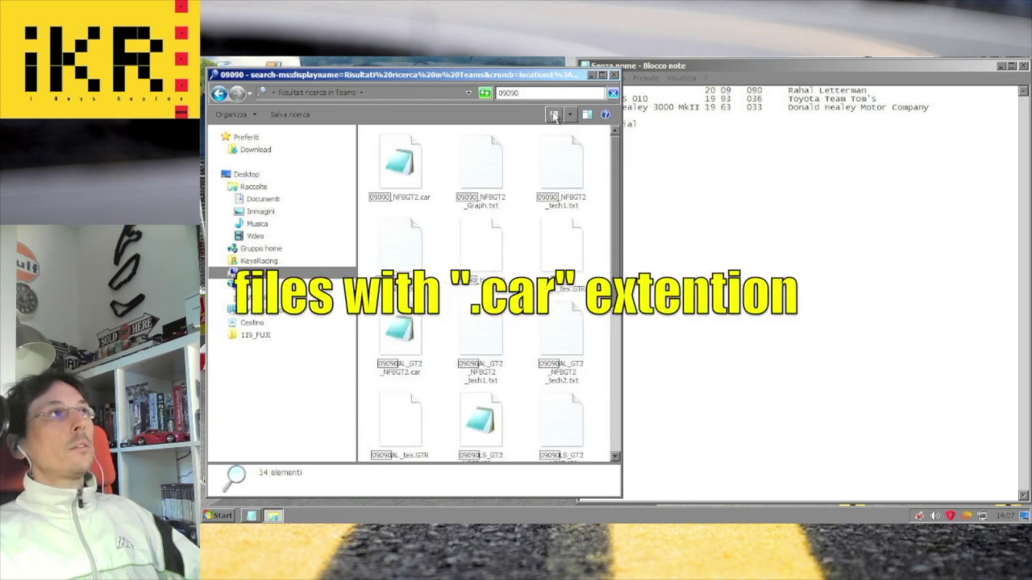
Step: Check the folder path of 09090_NFBGT2.car in its file properties, leaving them unchanged
click(401, 165)
click(400, 331)
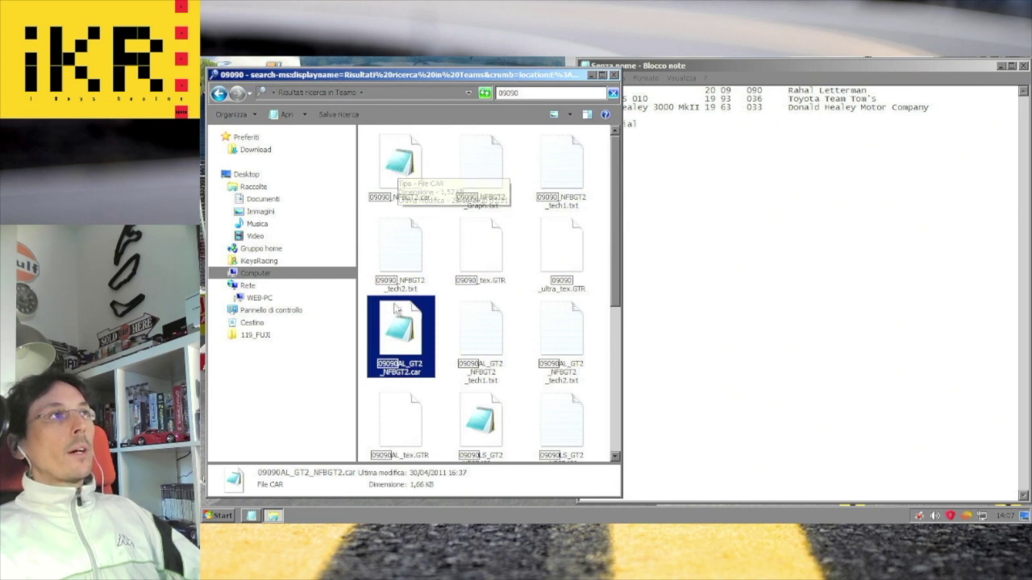
right_click(401, 165)
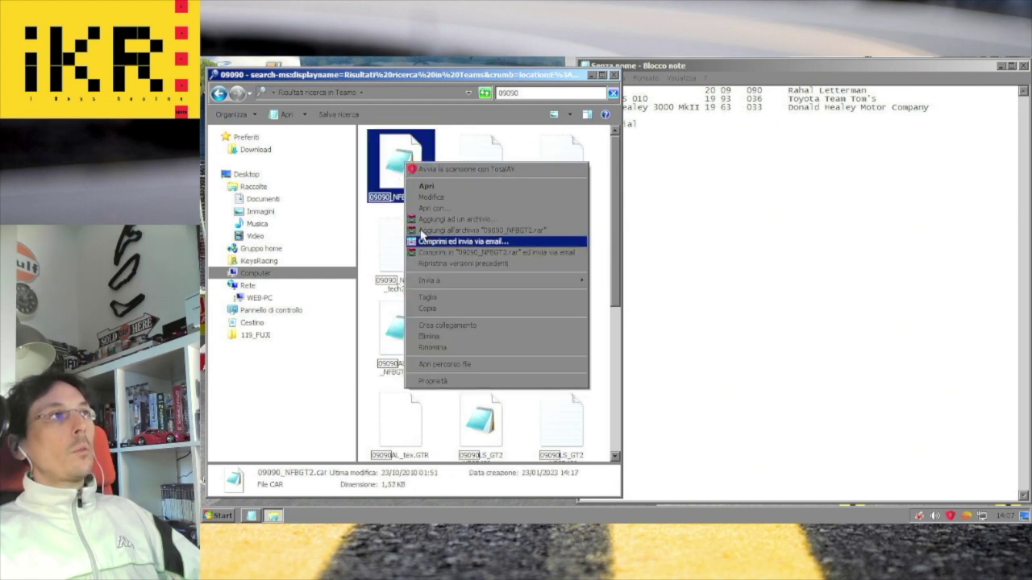
click(437, 380)
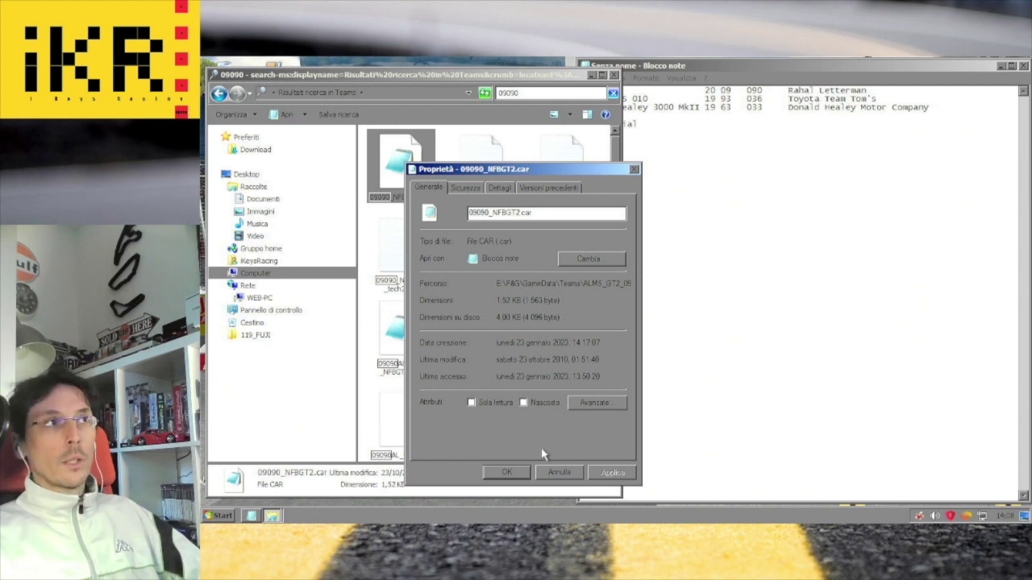
click(547, 475)
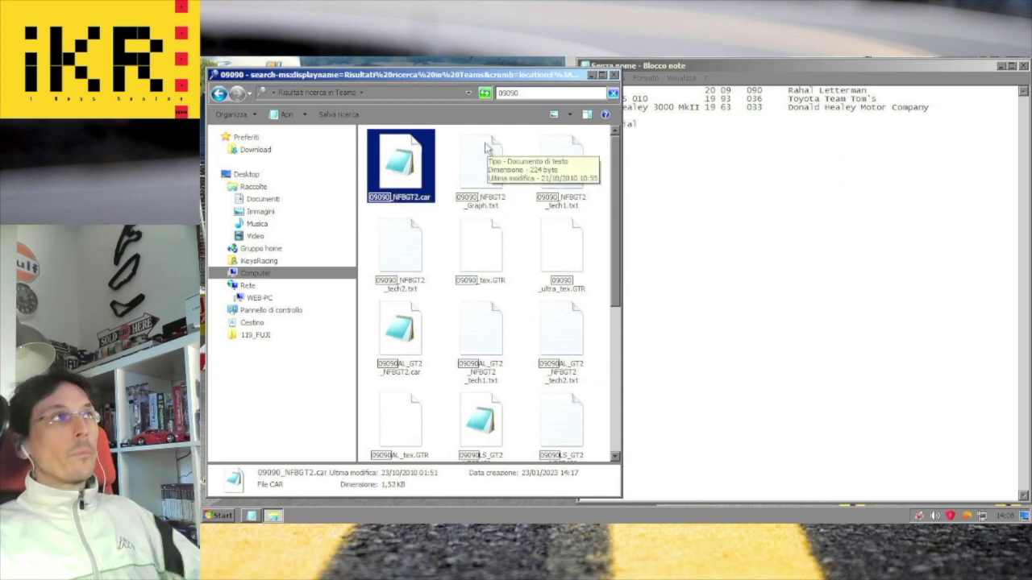
Step: Open 09090_NFBGT2.car in Notepad at its Classes line and arrange its window beside the car list note
drag(412, 165, 730, 280)
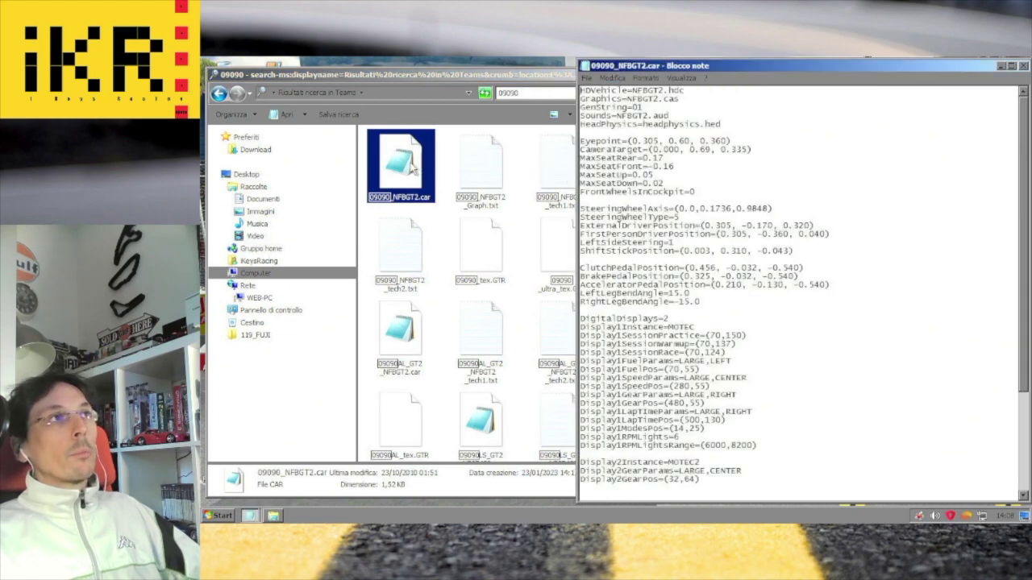
scroll(729, 280, down, 5)
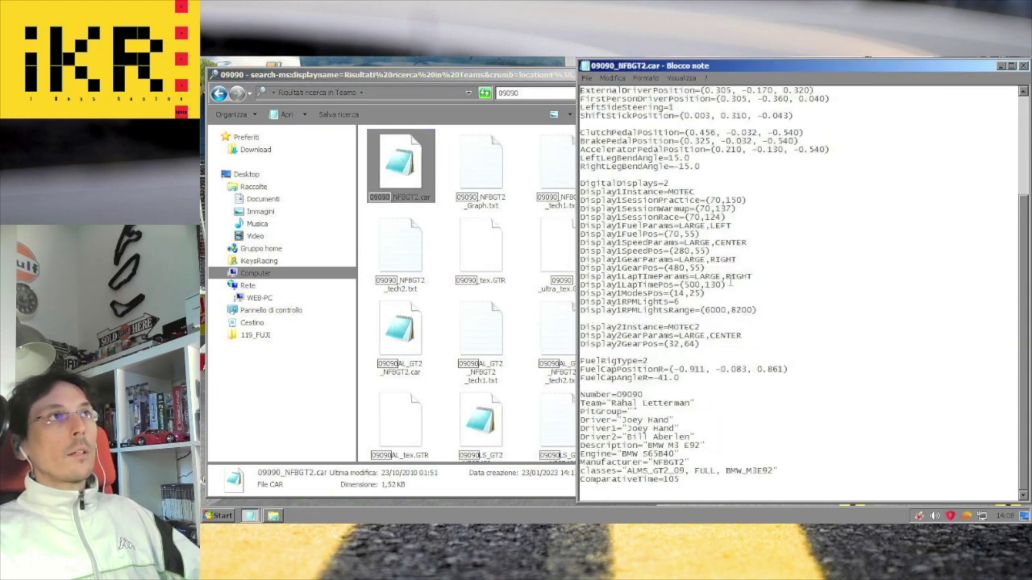
scroll(745, 149, up, 5)
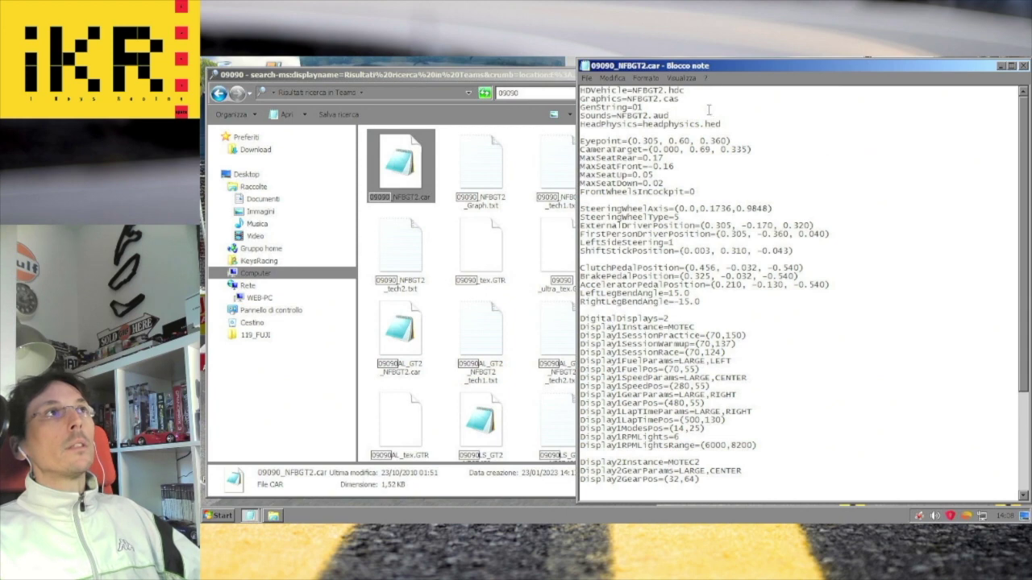
scroll(713, 131, down, 5)
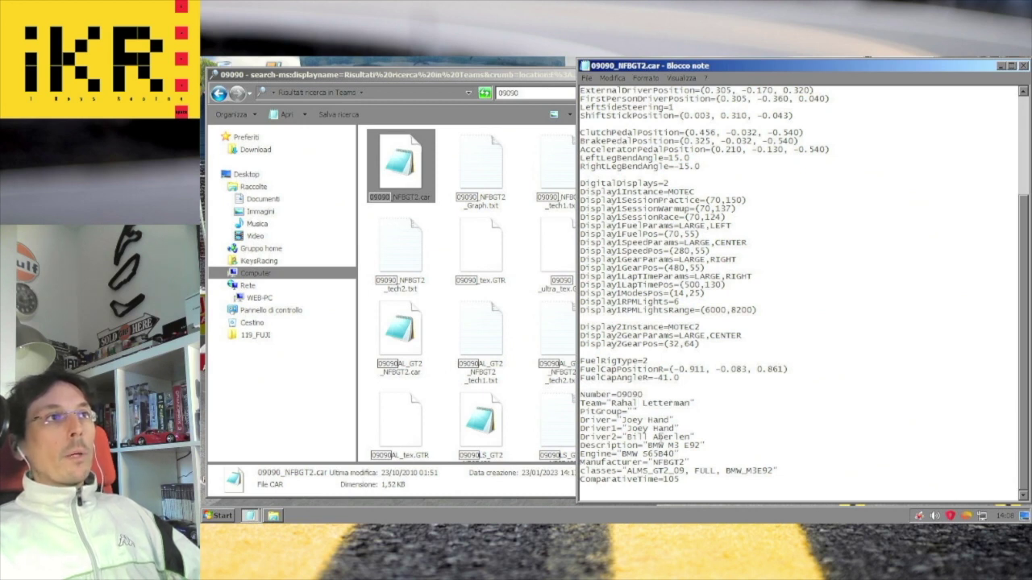
drag(816, 63, 473, 74)
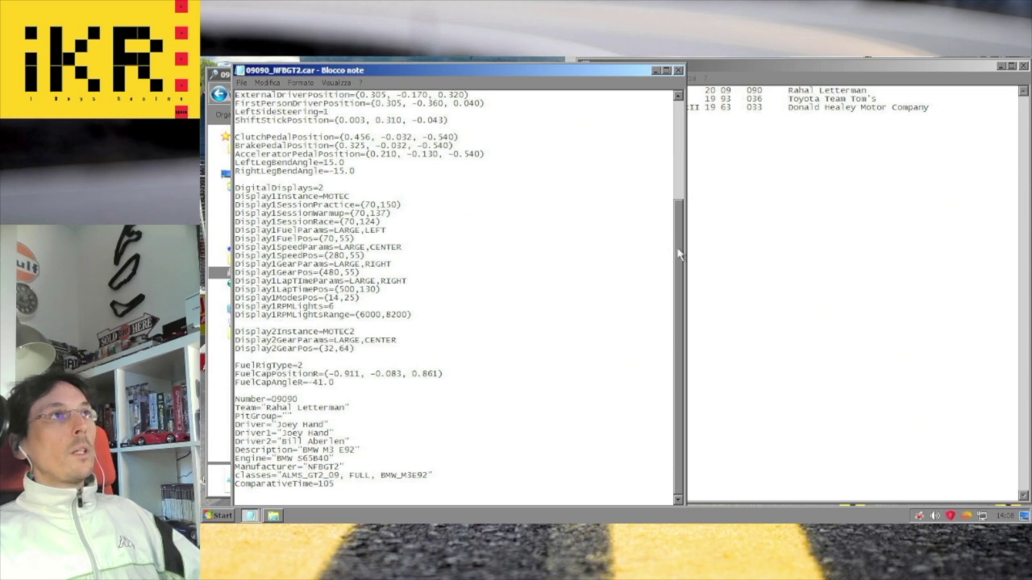
drag(683, 253, 593, 247)
click(690, 165)
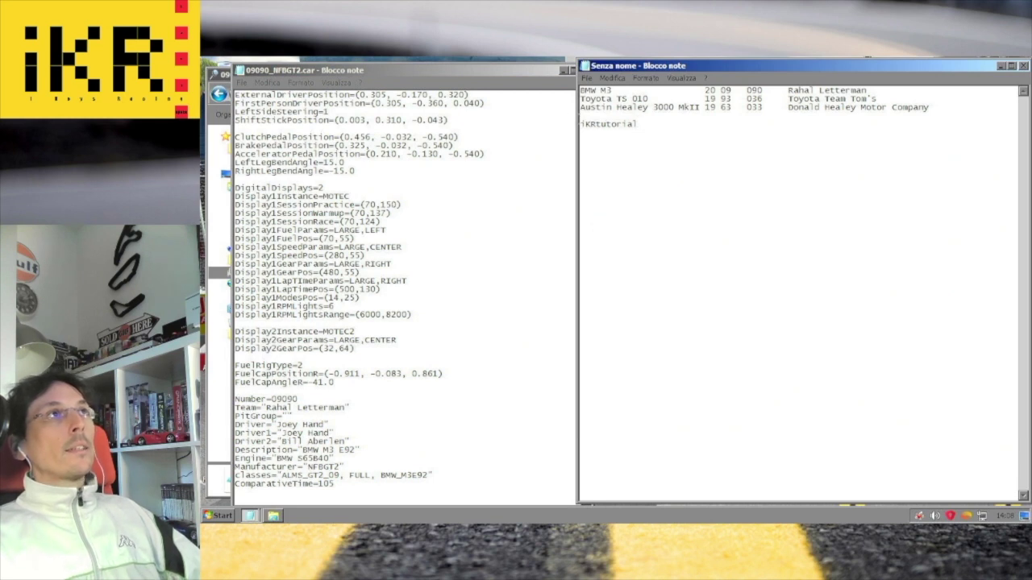
Step: Append the copied class name iKRtutorial after BMW_M3E92 in the Classes line of 09090_NFBGT2.car, then save and close the file
double_click(598, 127)
key(ctrl+c)
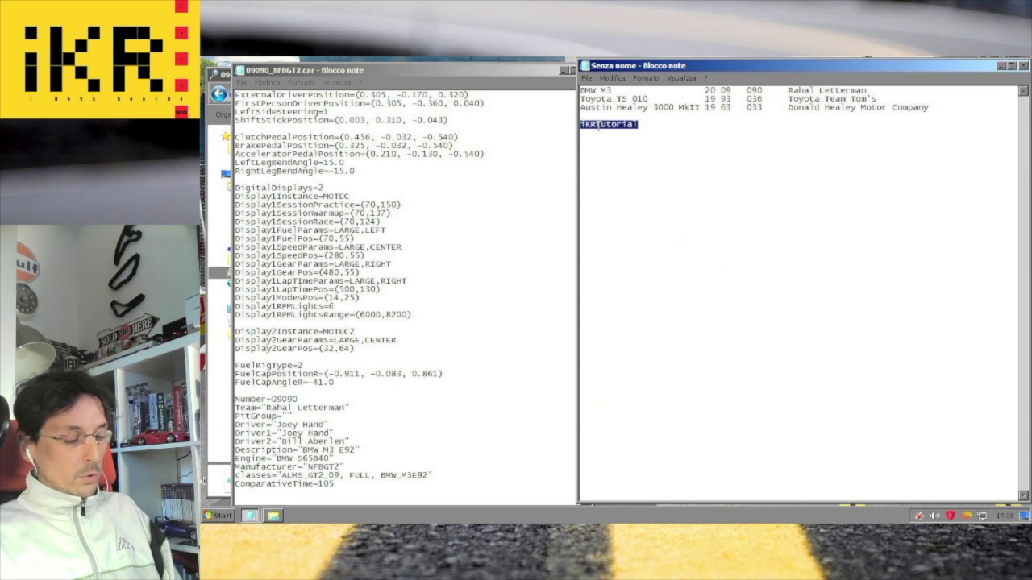
click(440, 468)
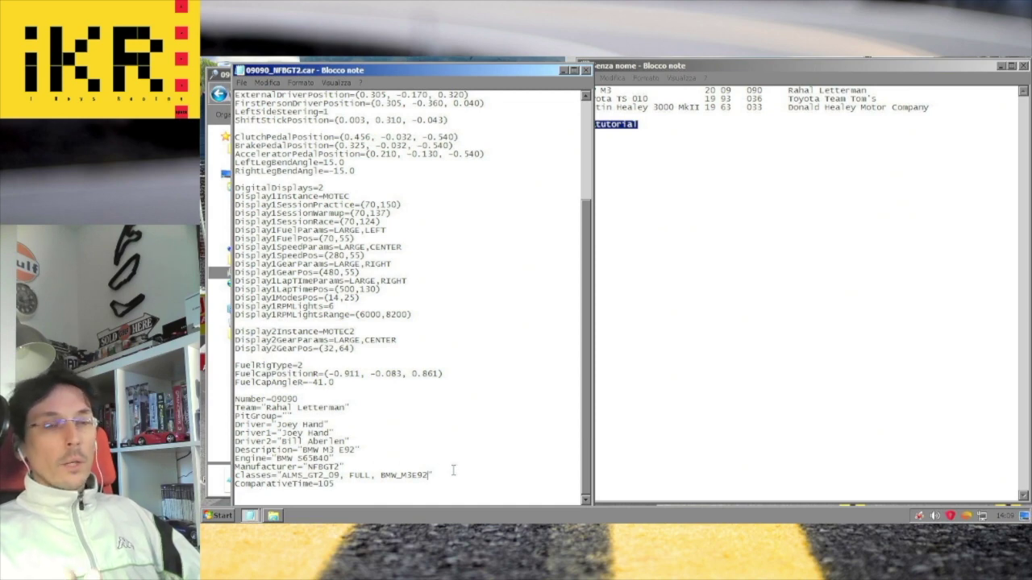
text(,)
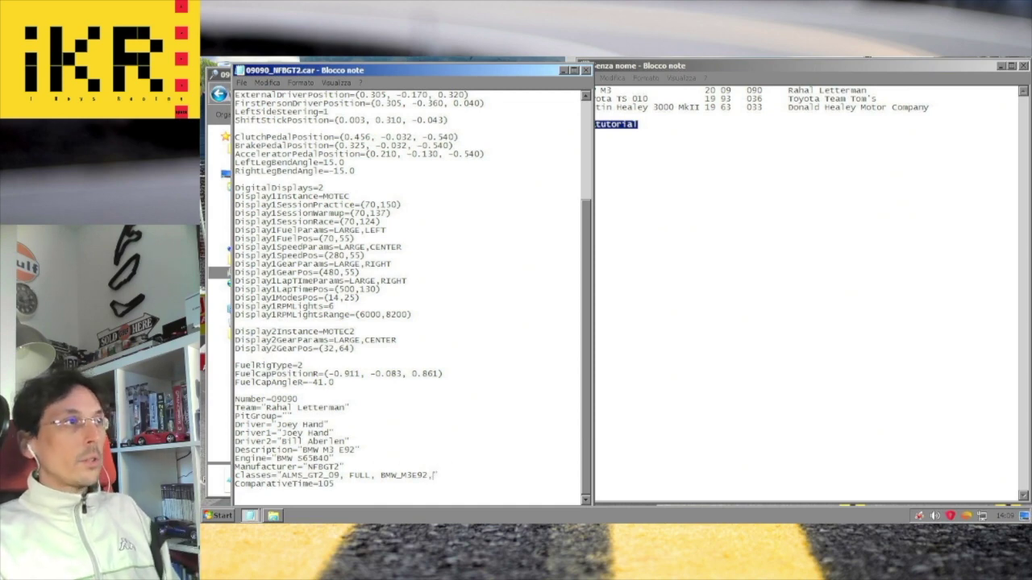
text(iKRtutorial)
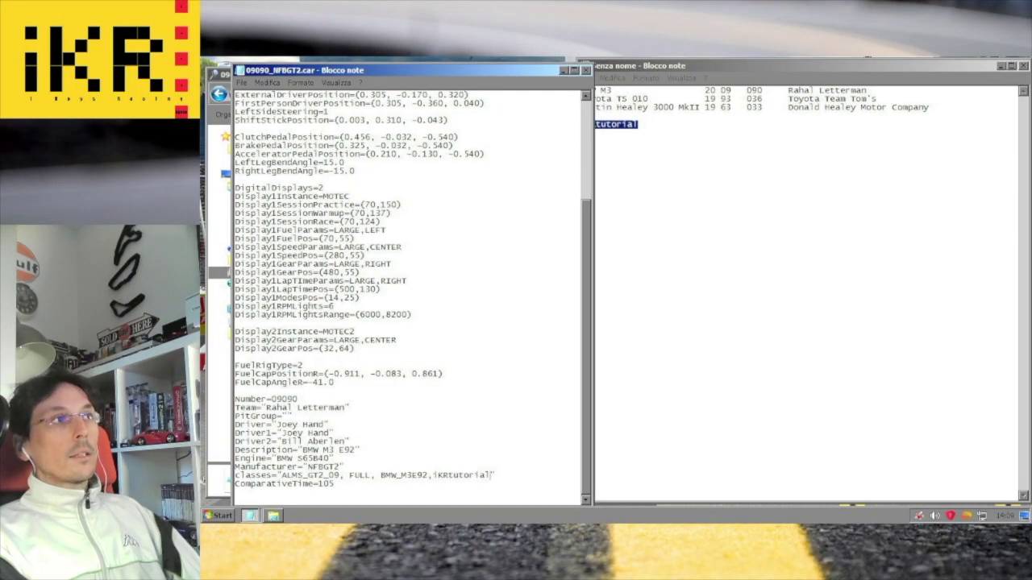
key(alt+F4)
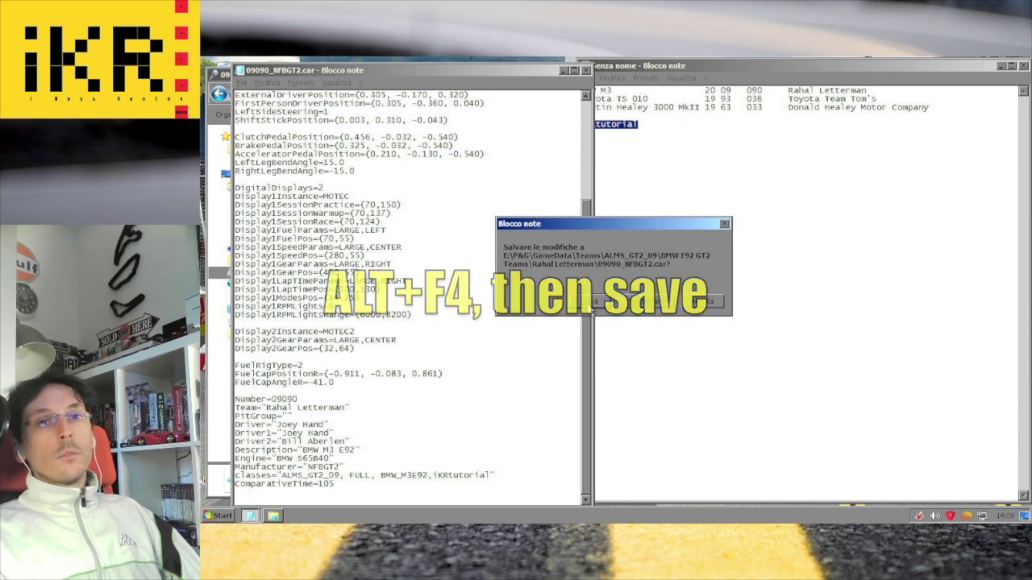
click(589, 300)
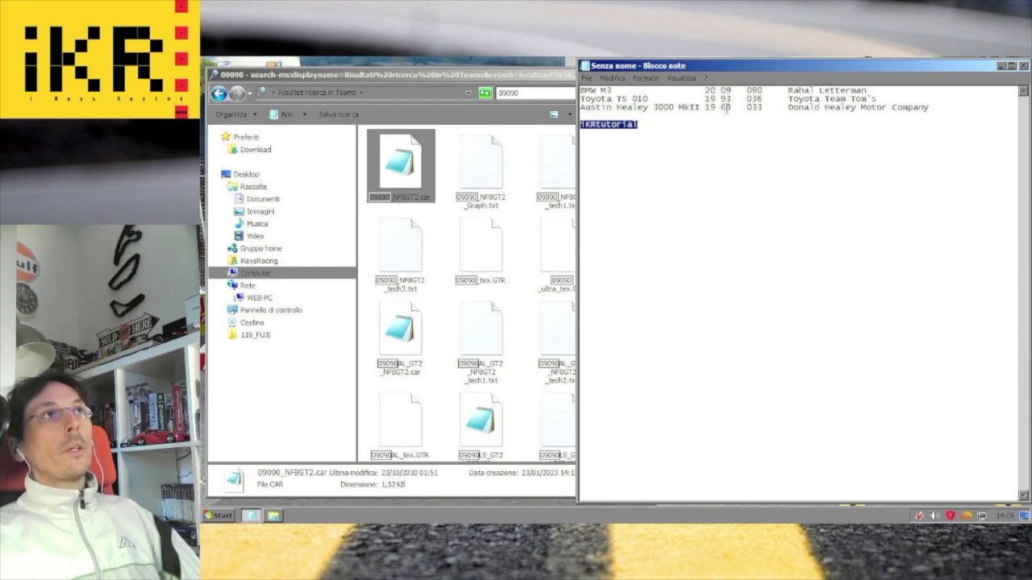
Step: Search the Teams folder for the Toyota TS 010's year and number code, 93036
click(747, 99)
drag(721, 99, 761, 99)
click(435, 162)
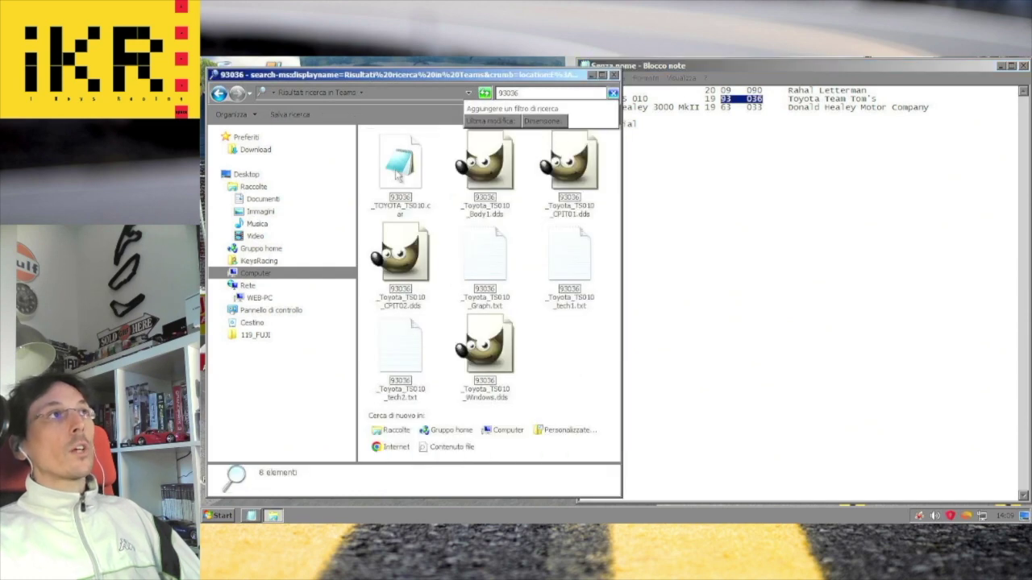
Step: Replace the class ATW24h with iKRtutorial in the Classes line of 93036_TOYOTA_TS010.car, then save and close the file
double_click(399, 169)
scroll(400, 171, down, 5)
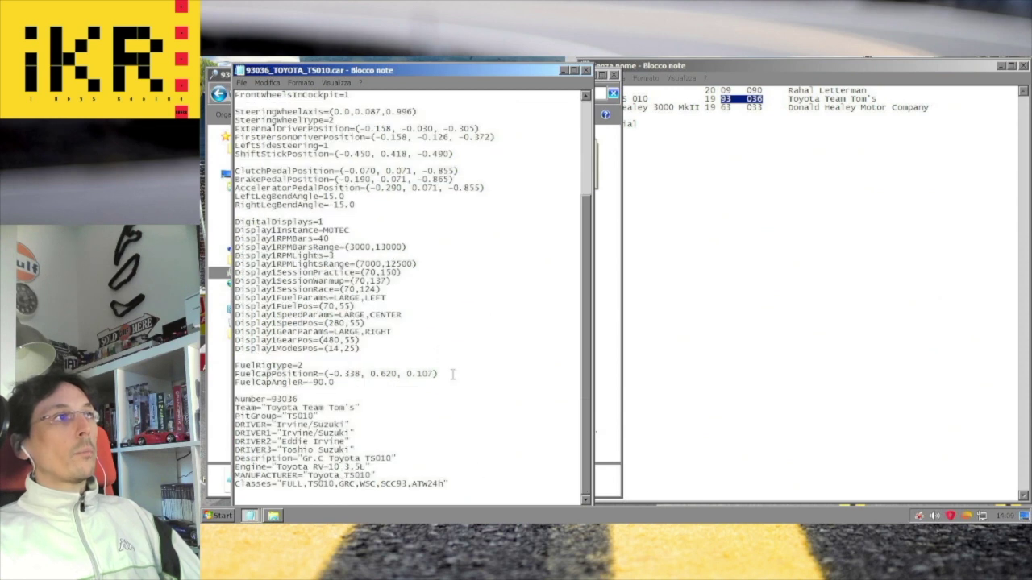
key(shift+Left)
key(shift+Left)
key(shift+Left)
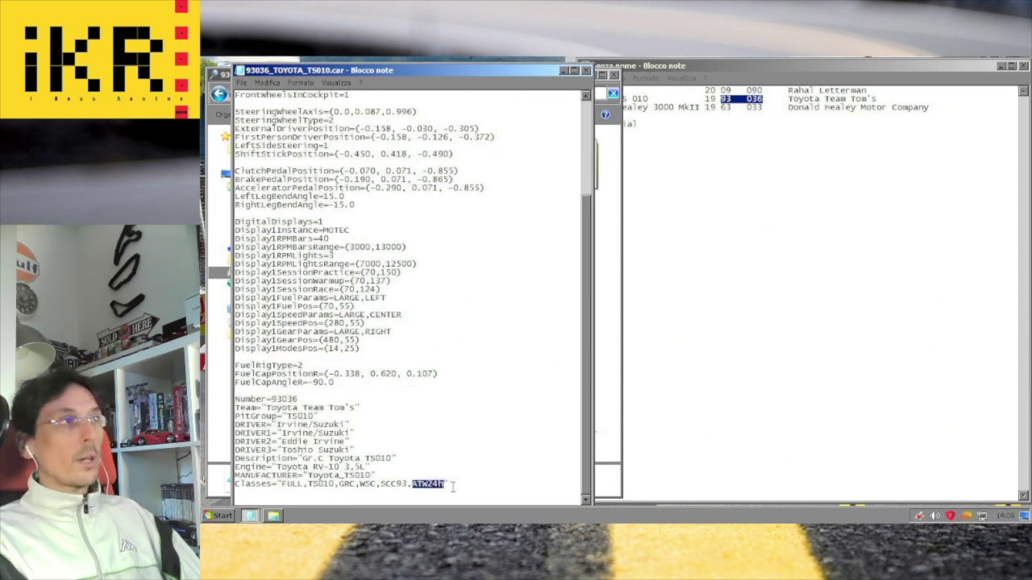
text(iKRtutorial)
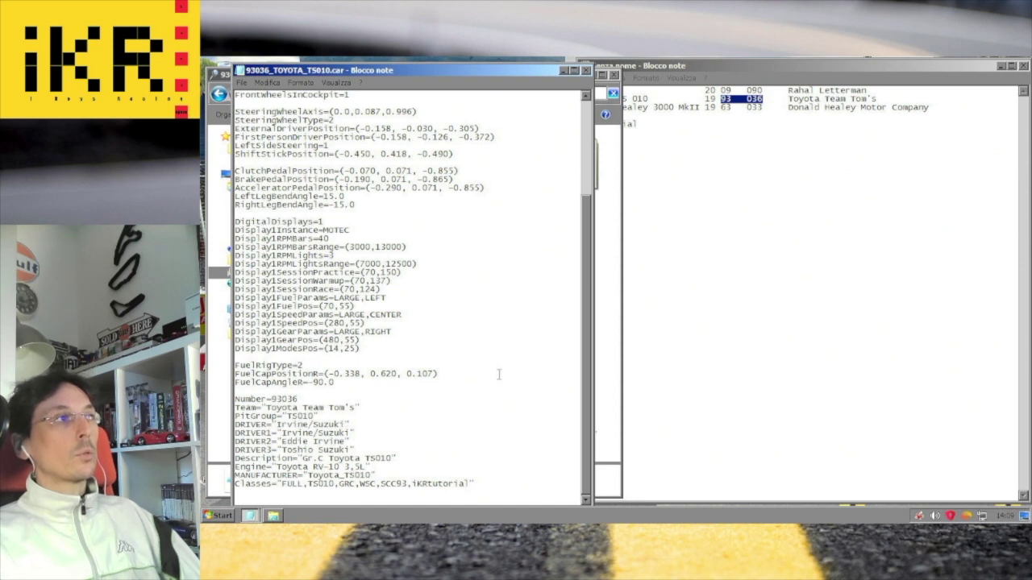
key(alt+F4)
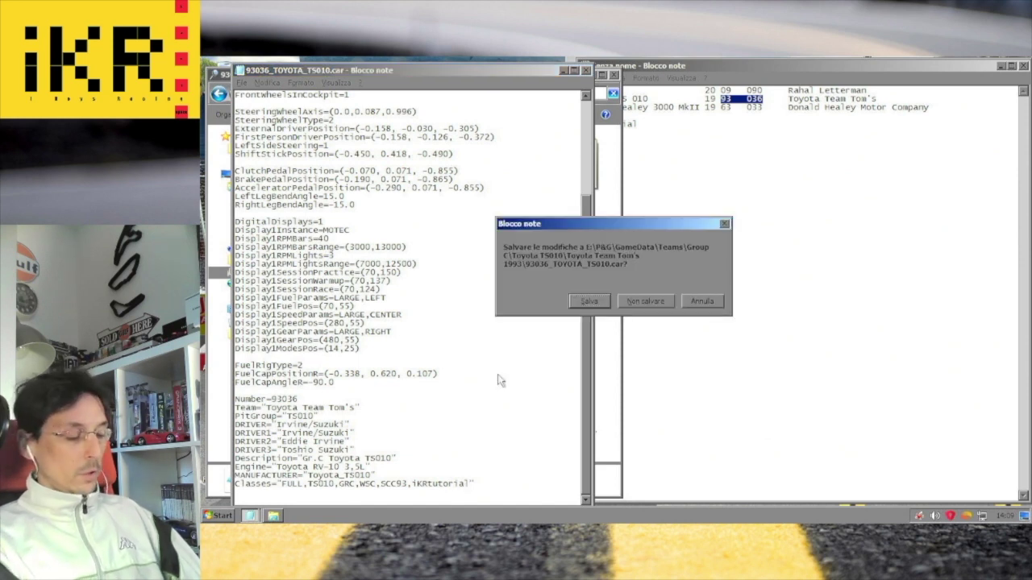
key(Return)
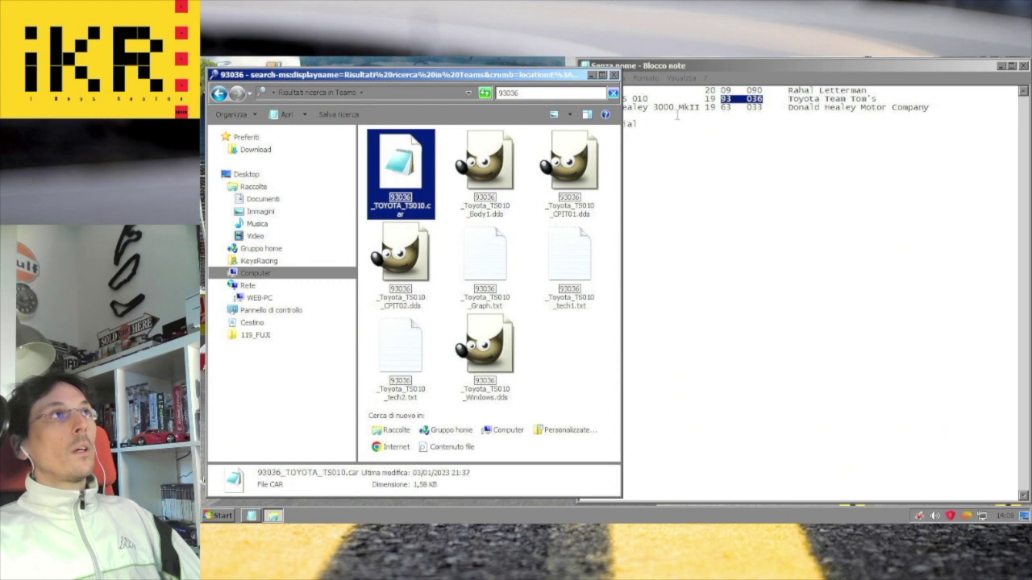
Step: Search the Teams folder for the Austin Healey 3000 MkII's year and number code from the note, 63033
click(726, 106)
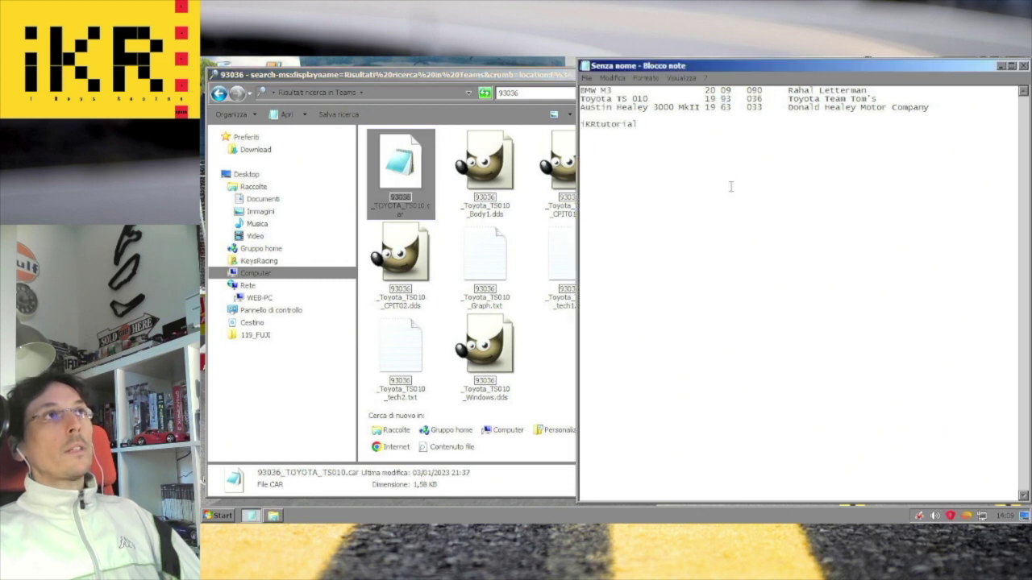
key(shift+Right)
key(shift+Right)
key(shift+Right)
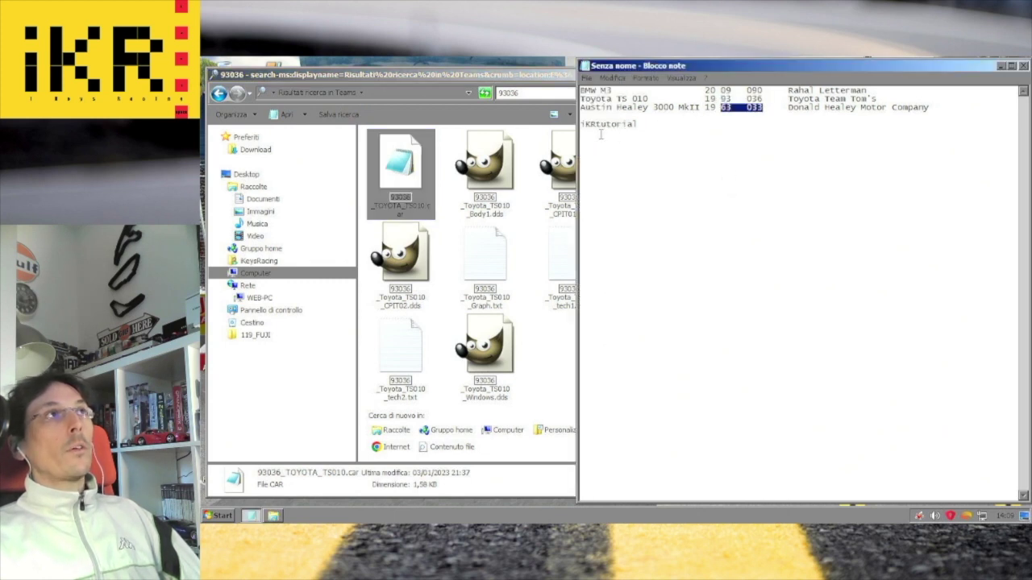
click(553, 93)
text(63033)
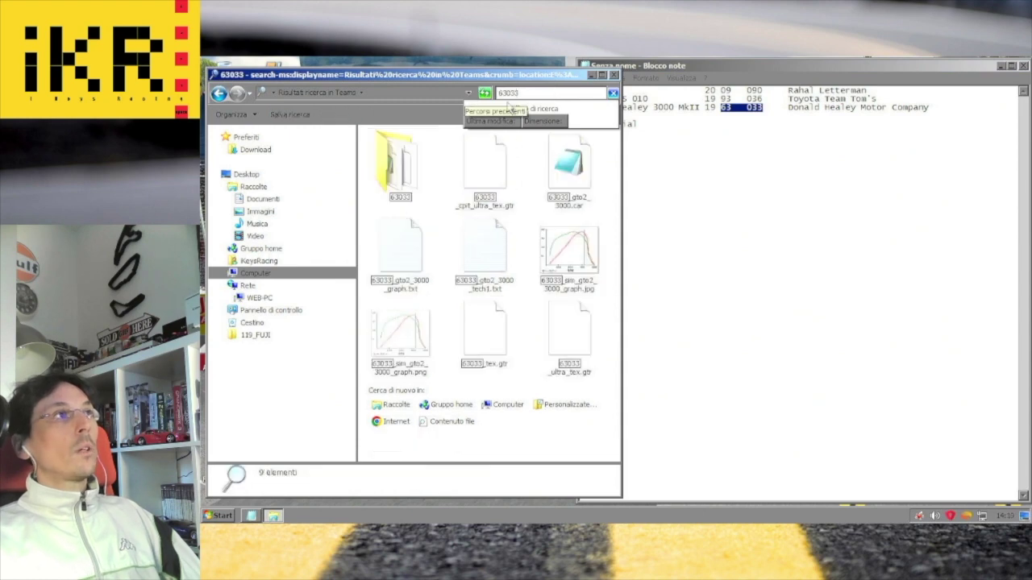
Step: Append the class iKRtutorial after PG1963 in the classes line of 63033_gto2_3000.car, then save and close the file
double_click(565, 164)
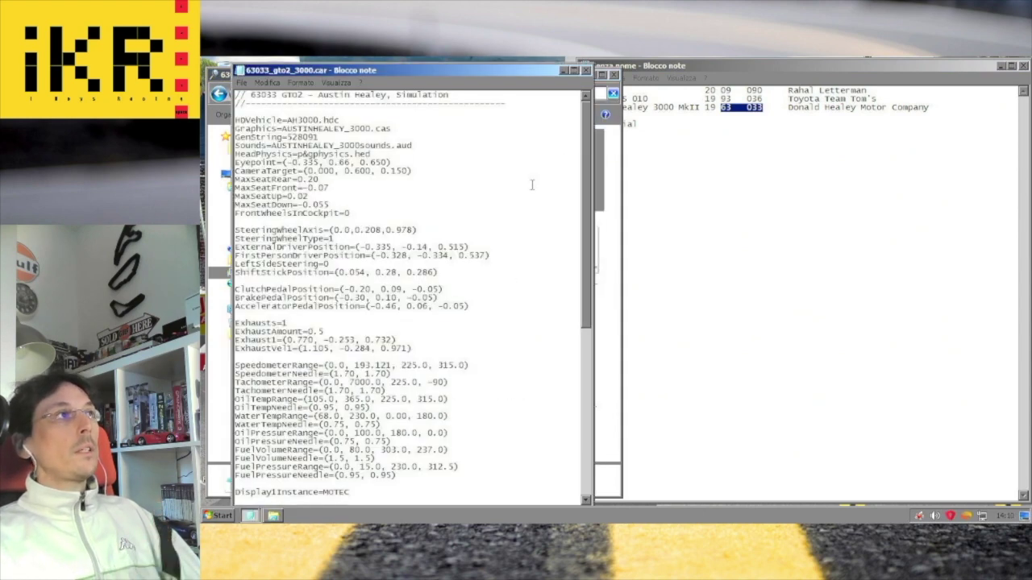
scroll(489, 279, down, 12)
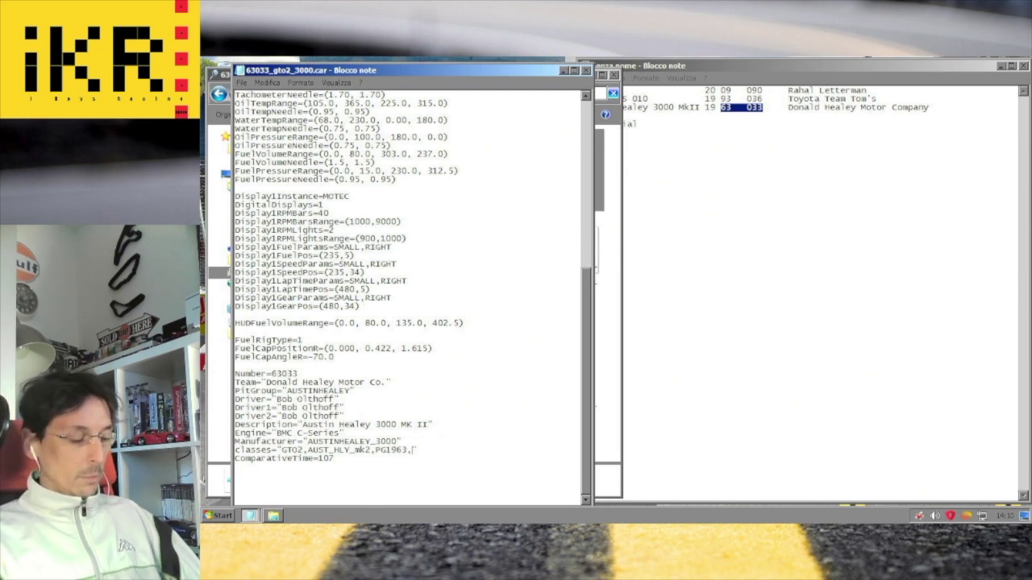
key(ctrl+v)
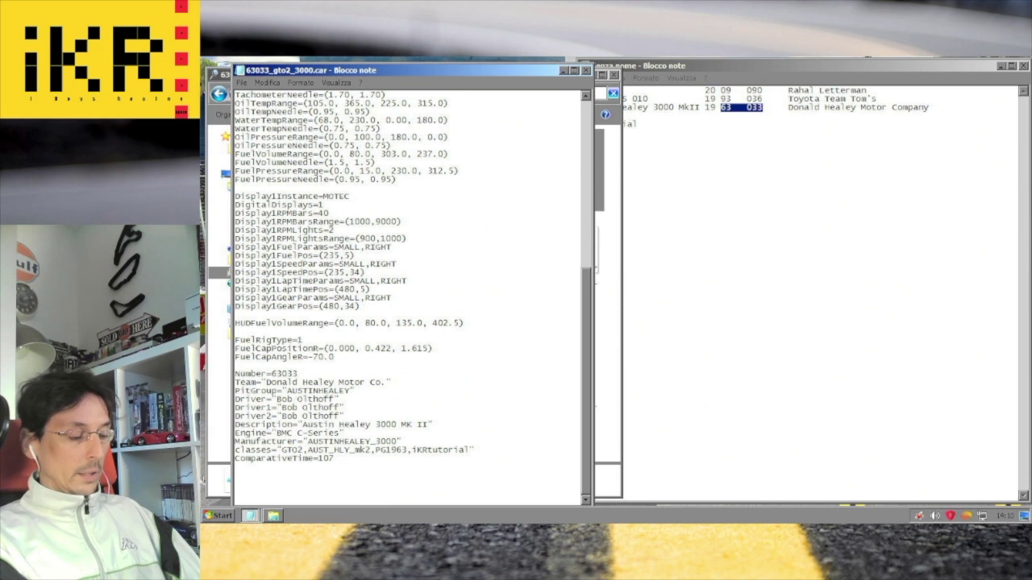
key(alt+F4)
key(Return)
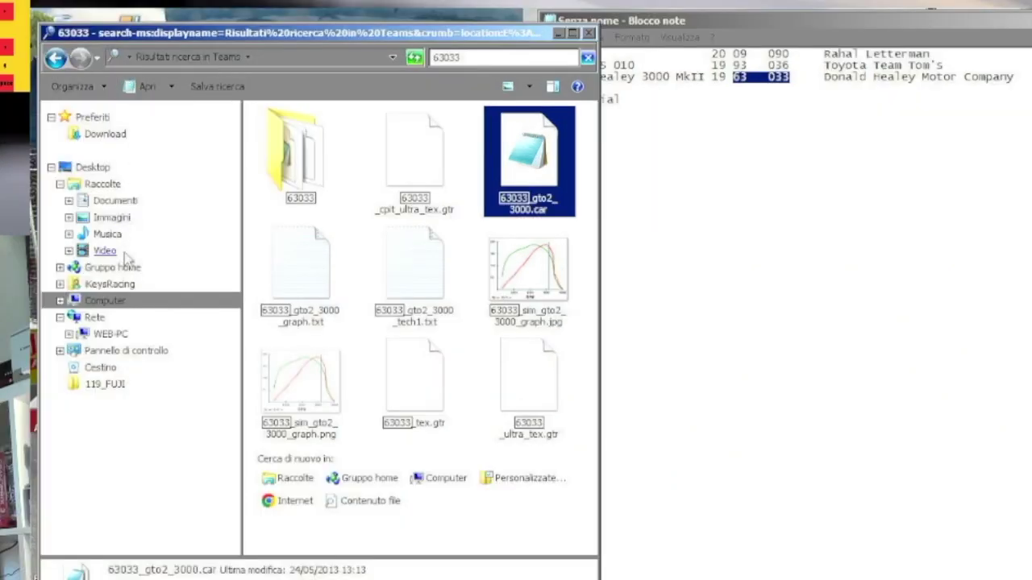
Step: Browse to the GameData folder inside P&G on the EXMBP (E:) drive
click(107, 300)
double_click(298, 197)
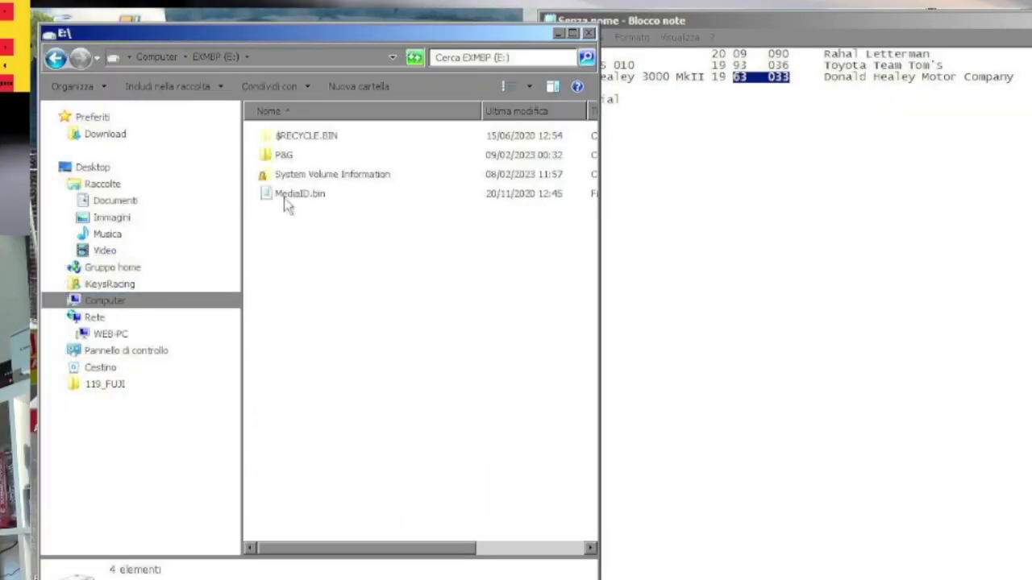
click(274, 158)
double_click(274, 158)
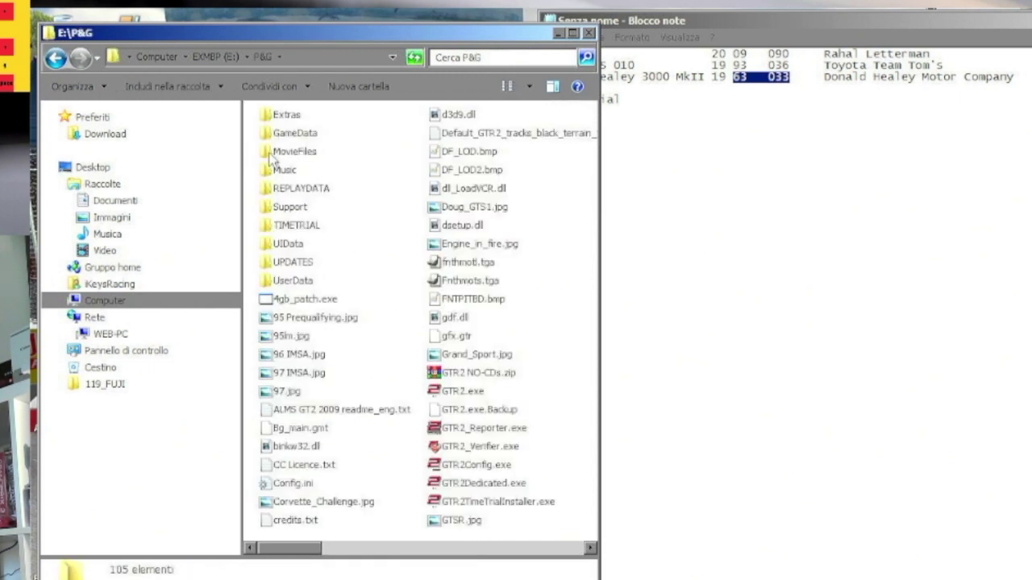
double_click(282, 134)
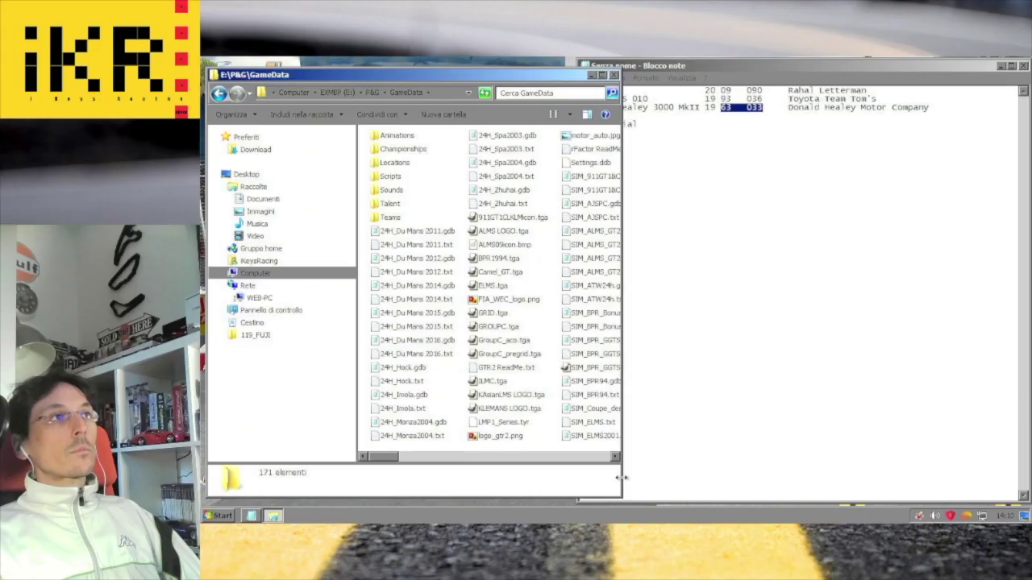
Step: Widen the GameData folder window and display its contents as large icons
drag(602, 573, 1031, 534)
drag(952, 446, 973, 448)
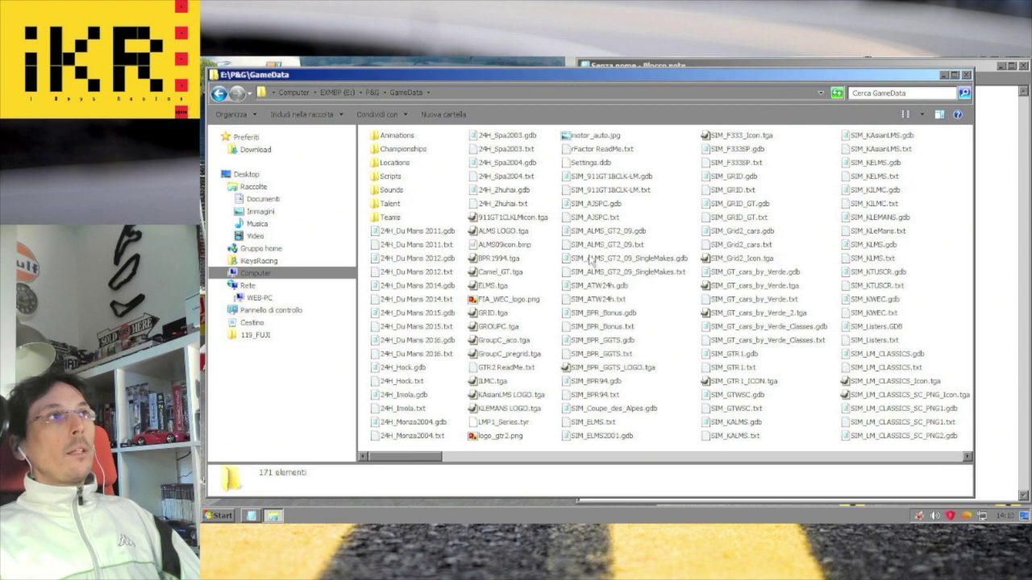
drag(848, 216, 735, 179)
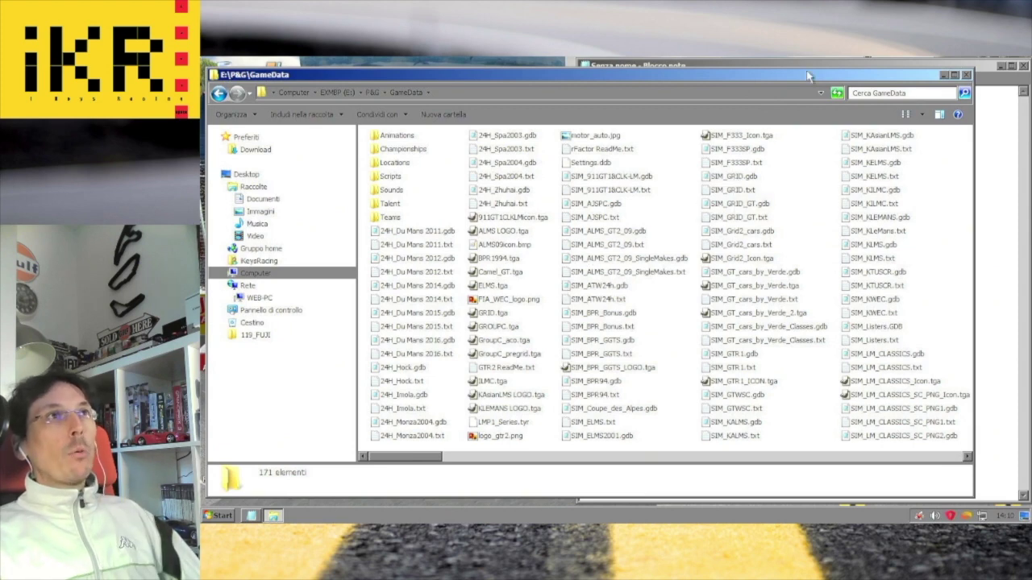
click(904, 115)
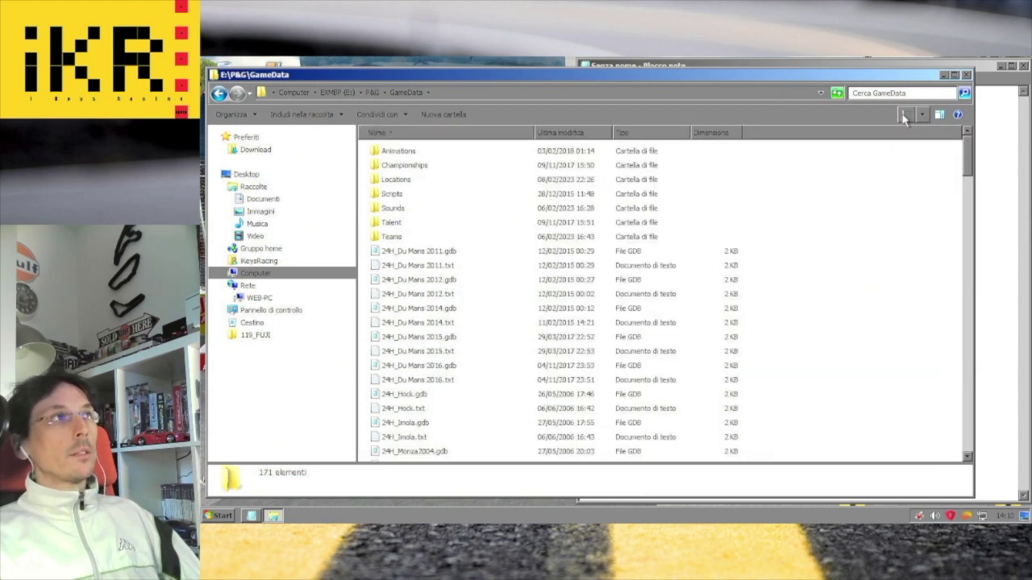
click(903, 115)
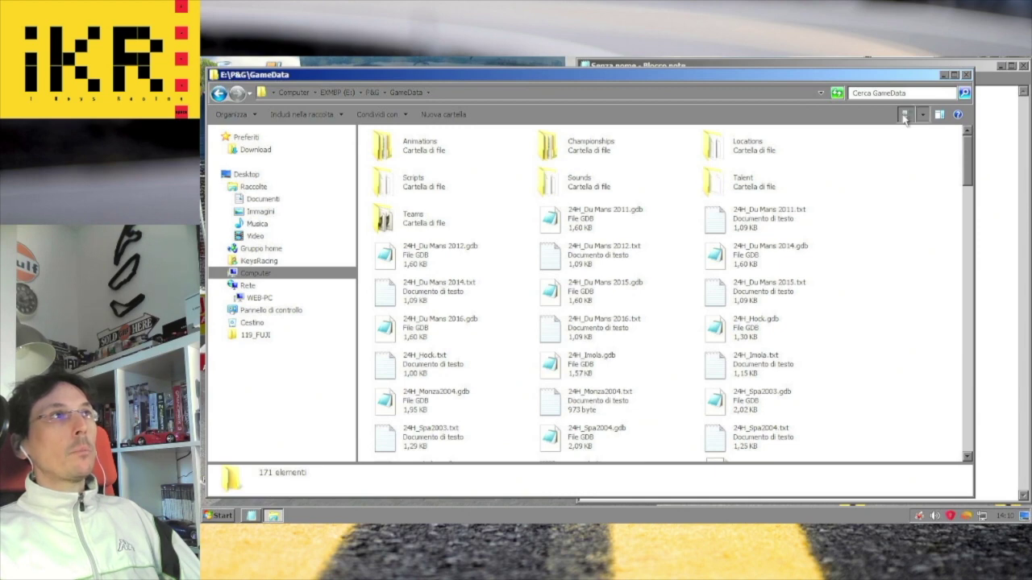
click(903, 116)
click(904, 115)
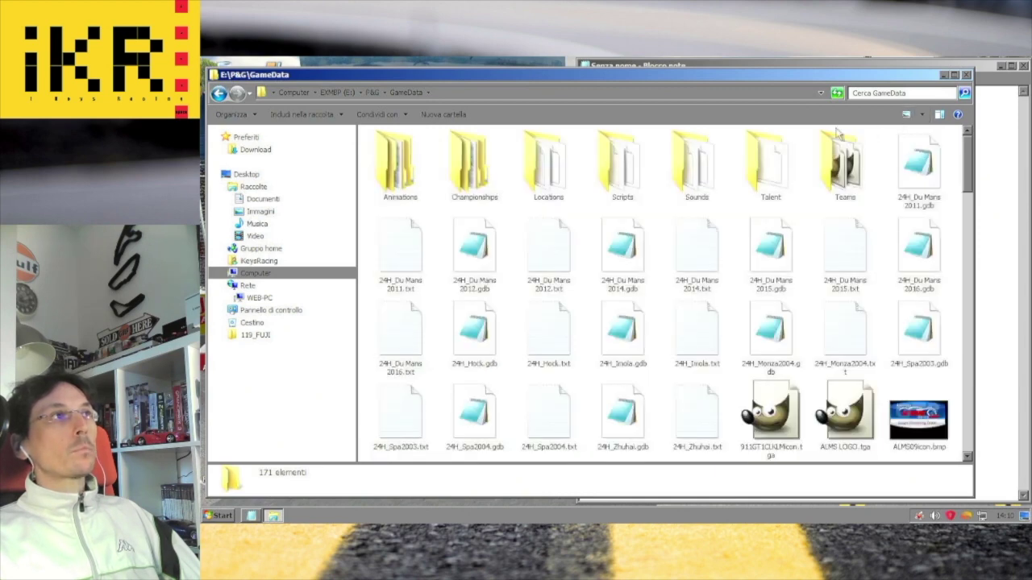
Step: Open the existing championship file 24H_Du Mans 2014.gdb from the GameData folder in Notepad
click(623, 256)
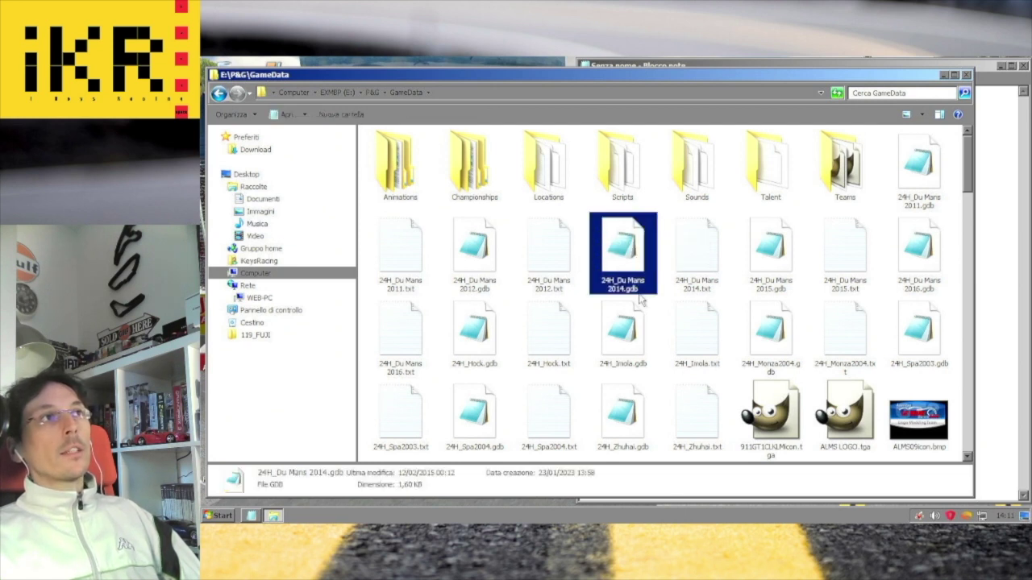
key(Right)
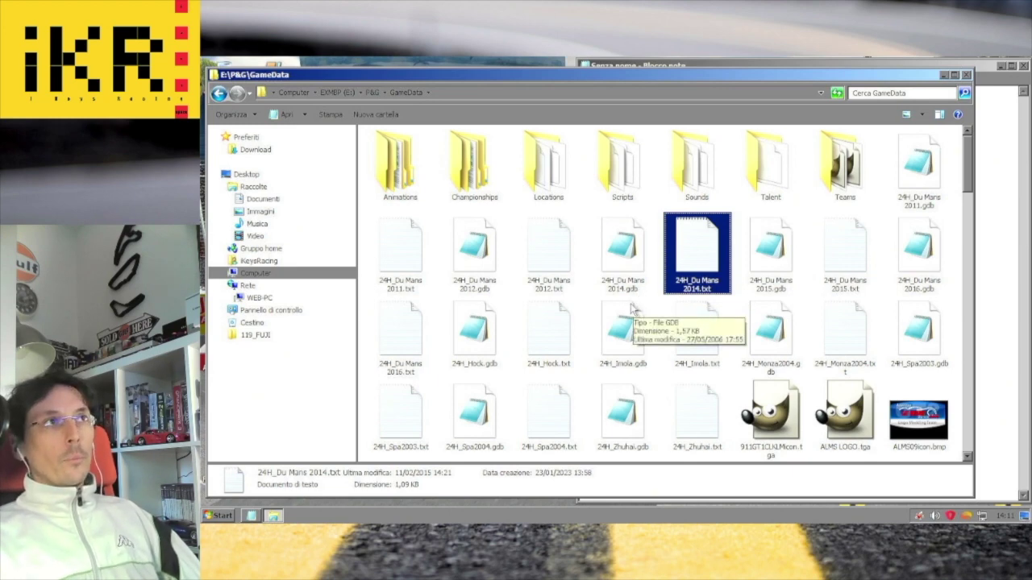
key(Left)
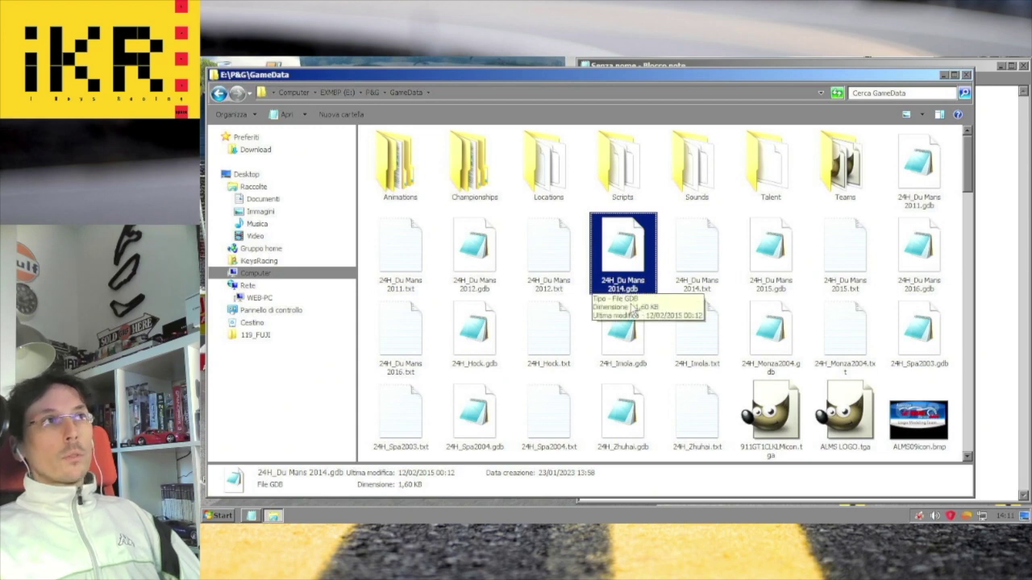
key(Return)
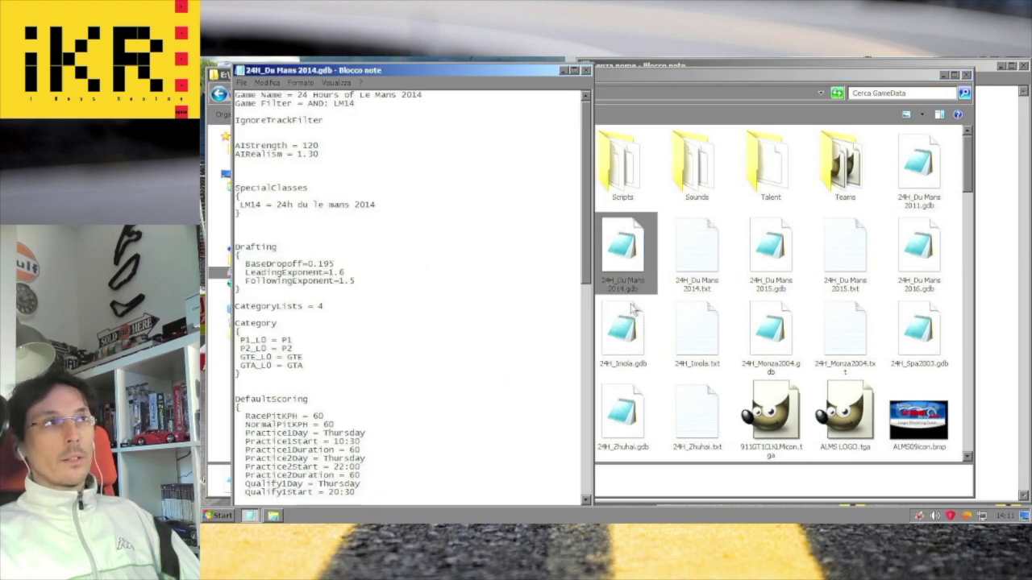
Step: Save a copy of 24H_Du Mans 2014.gdb in the GameData folder under the name SIM_iKRtutorial.gdb
click(242, 83)
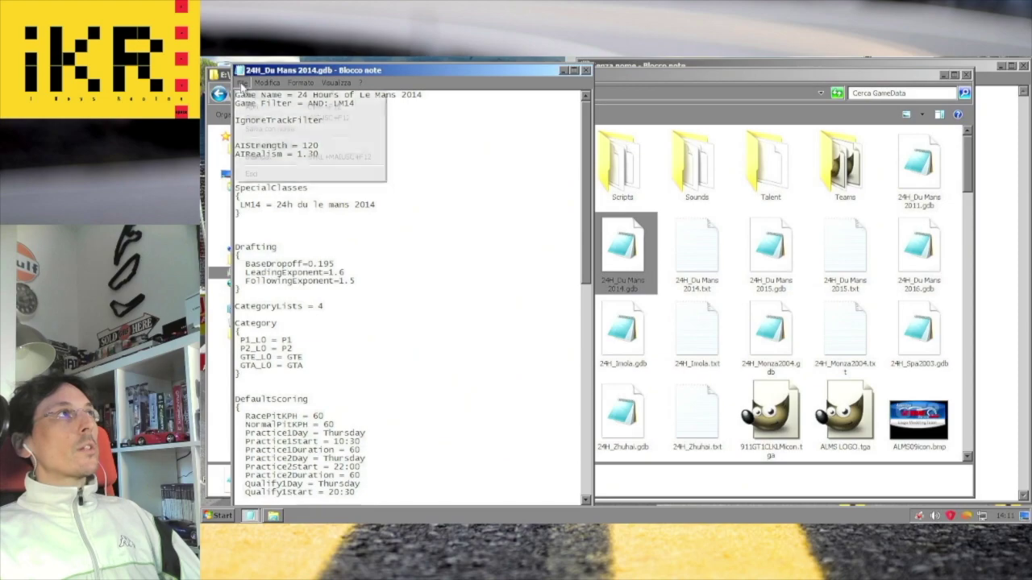
click(266, 131)
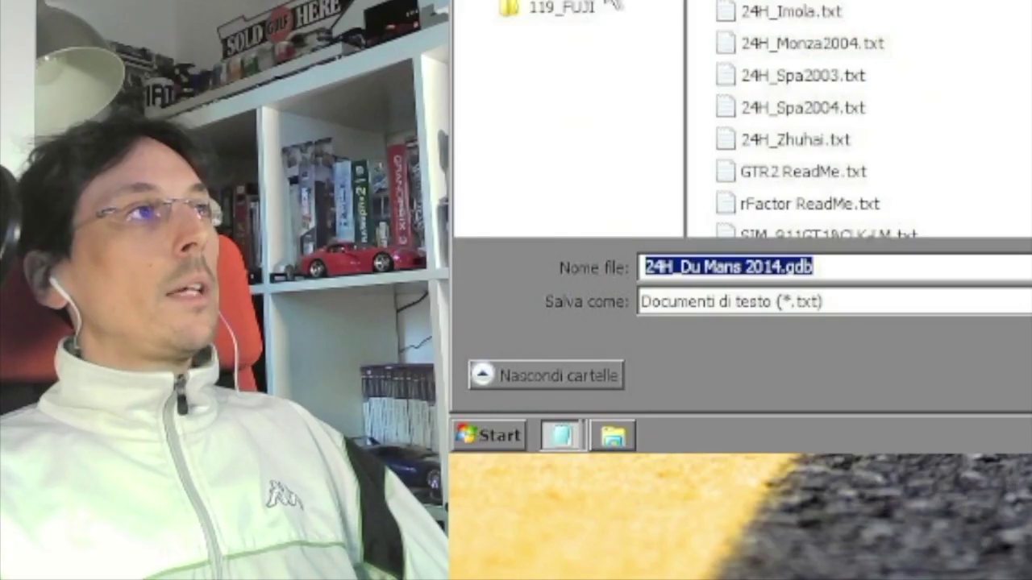
click(668, 267)
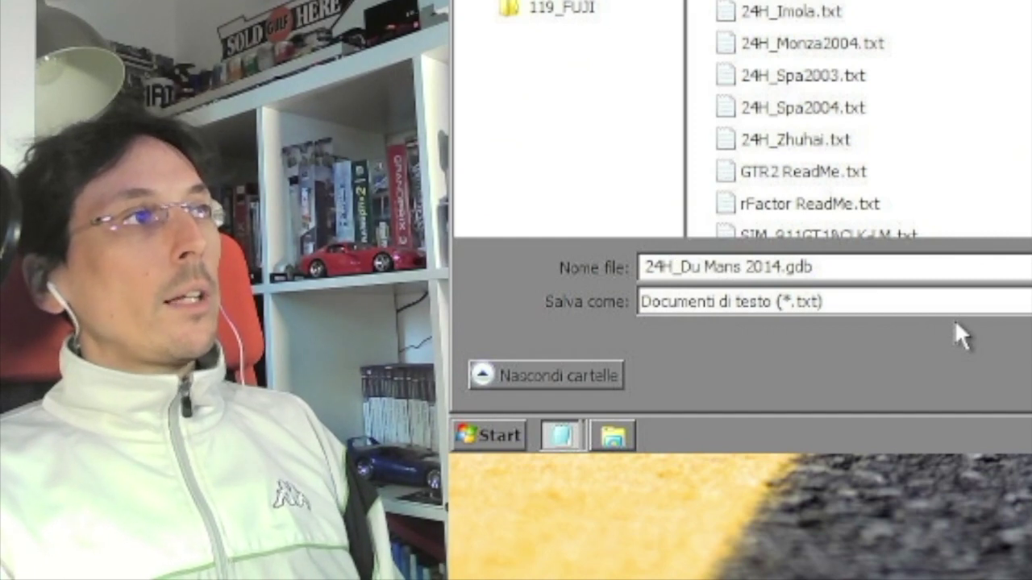
key(BackSpace)
key(BackSpace)
key(BackSpace)
text(SIM)
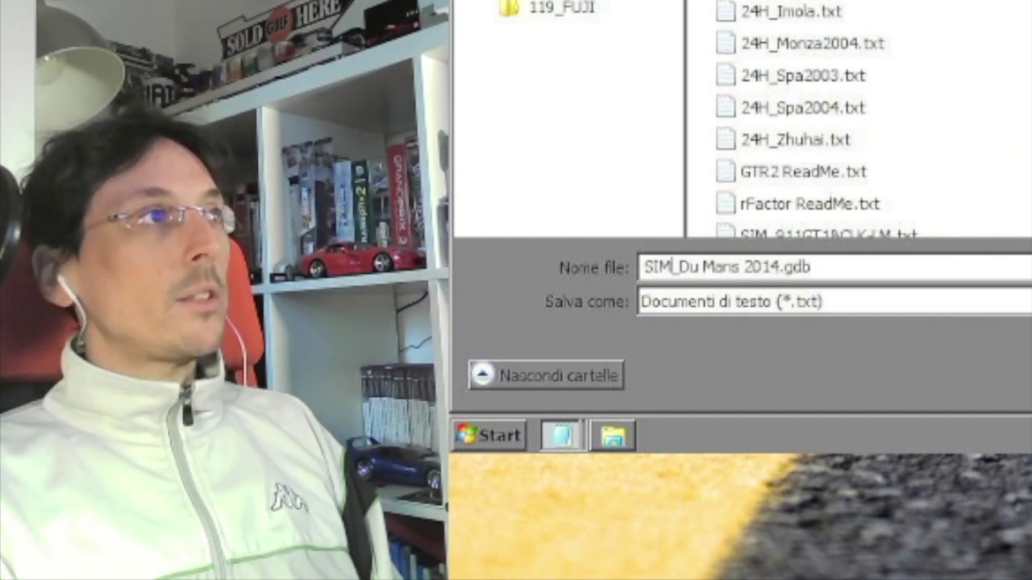
key(Right)
key(Delete)
key(Delete)
key(Delete)
key(Delete)
key(Delete)
key(Delete)
key(Delete)
key(Delete)
key(Delete)
key(Delete)
key(Delete)
key(Delete)
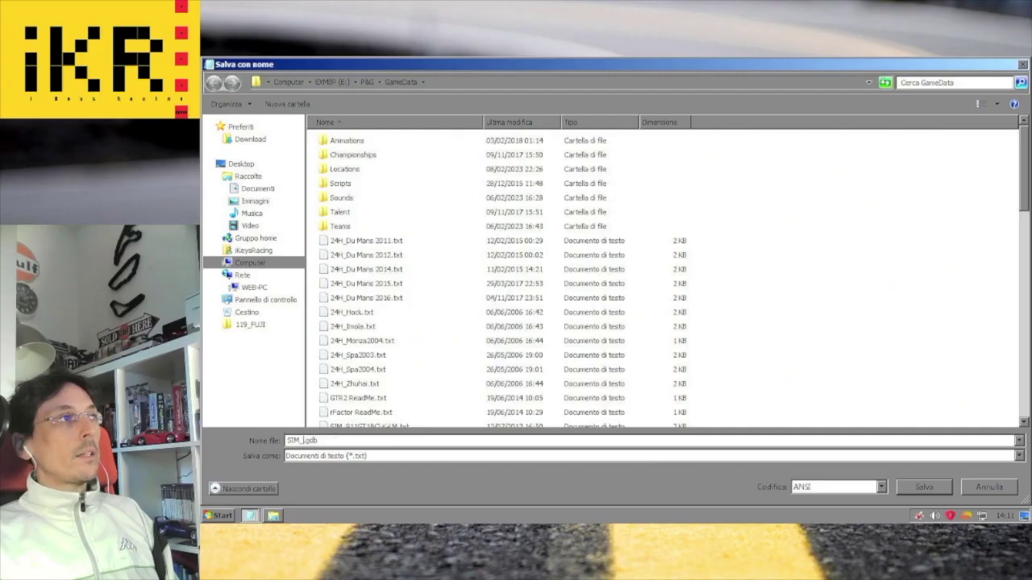
text(iKRtutorial)
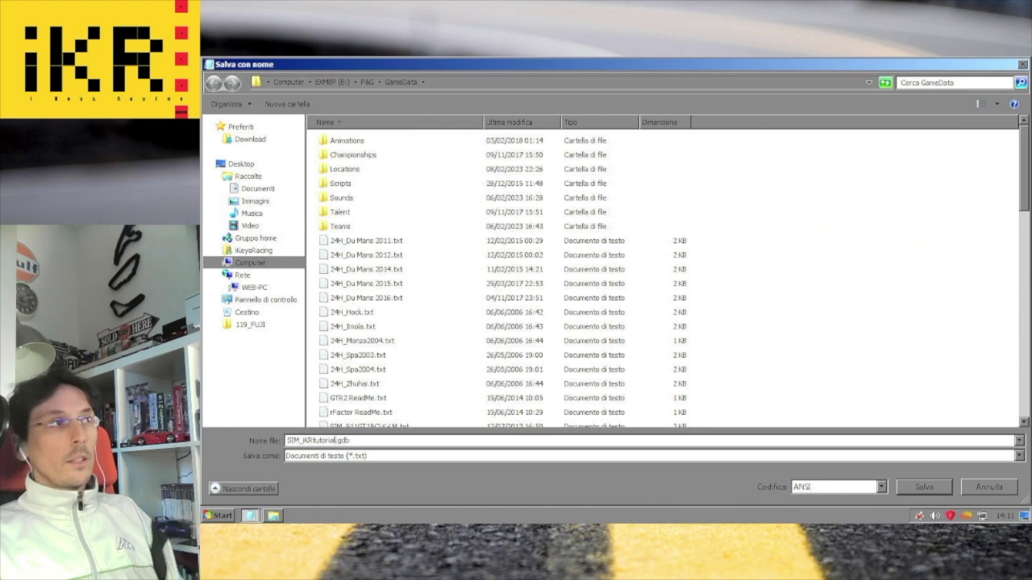
click(904, 487)
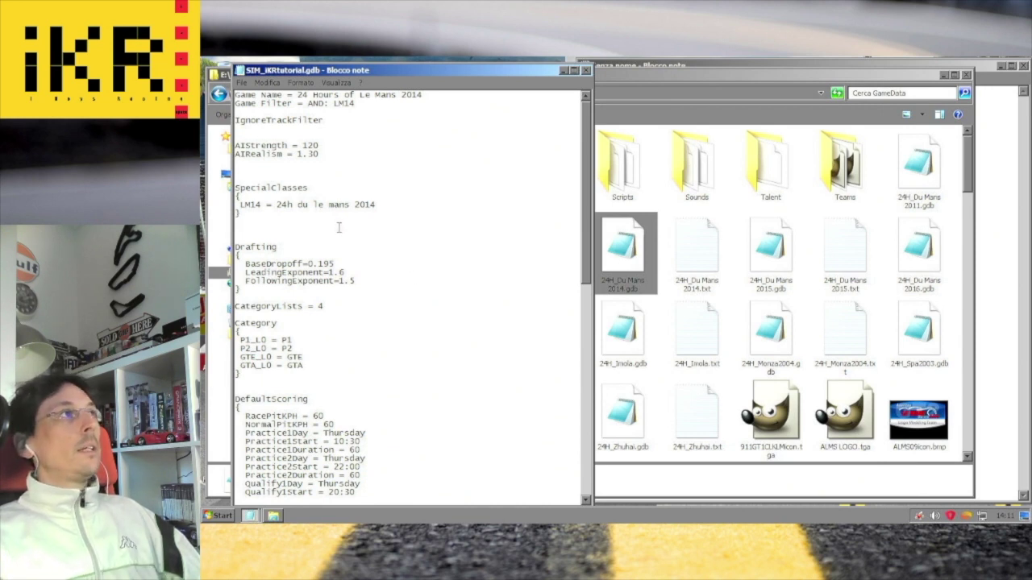
Step: Set the Game Name in SIM_iKRtutorial.gdb to iKRtutorial
drag(422, 95, 350, 95)
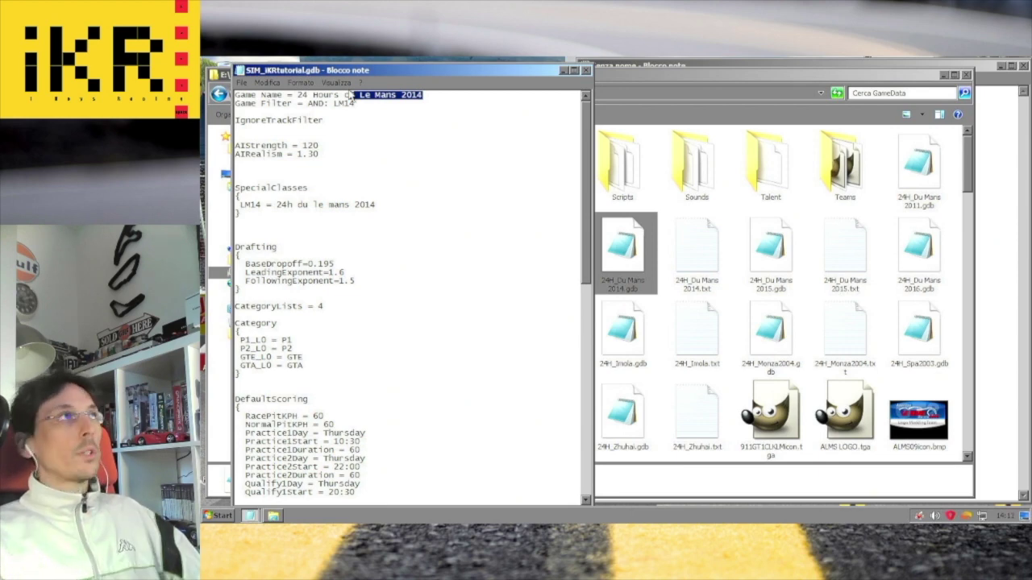
key(shift+Left)
key(shift+Left)
key(shift+Left)
key(shift+Left)
key(shift+Left)
key(shift+Left)
key(shift+Left)
key(shift+Left)
key(shift+Left)
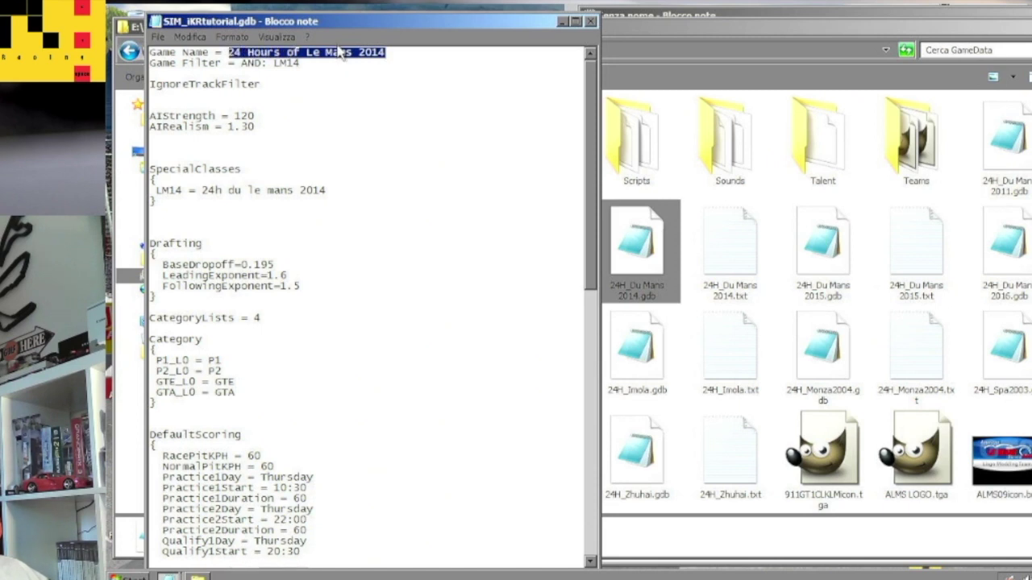
text(iKRtutorial)
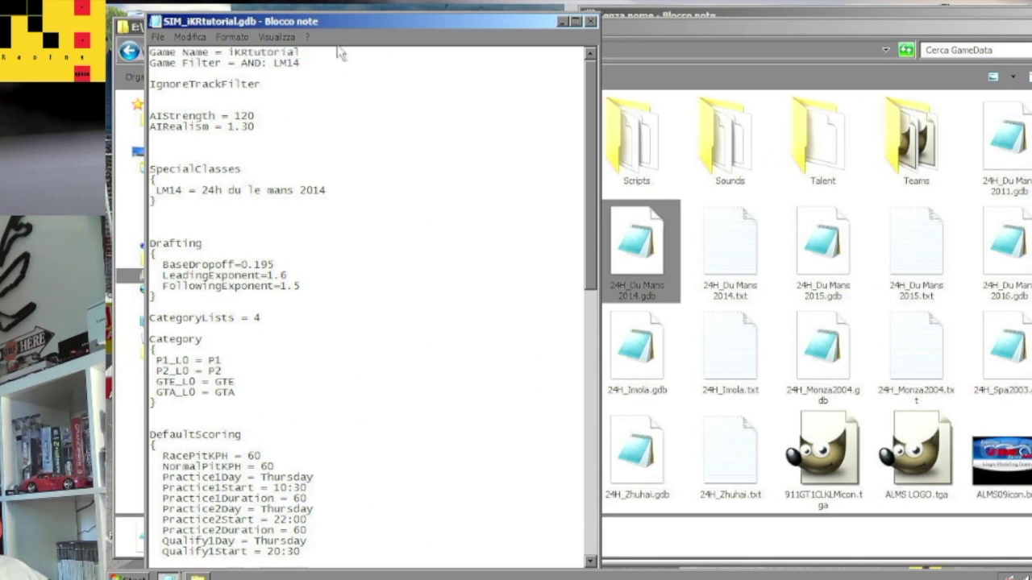
Step: Set the Game Filter value and the SpecialClasses entry's class name to iKRtutorial
double_click(289, 64)
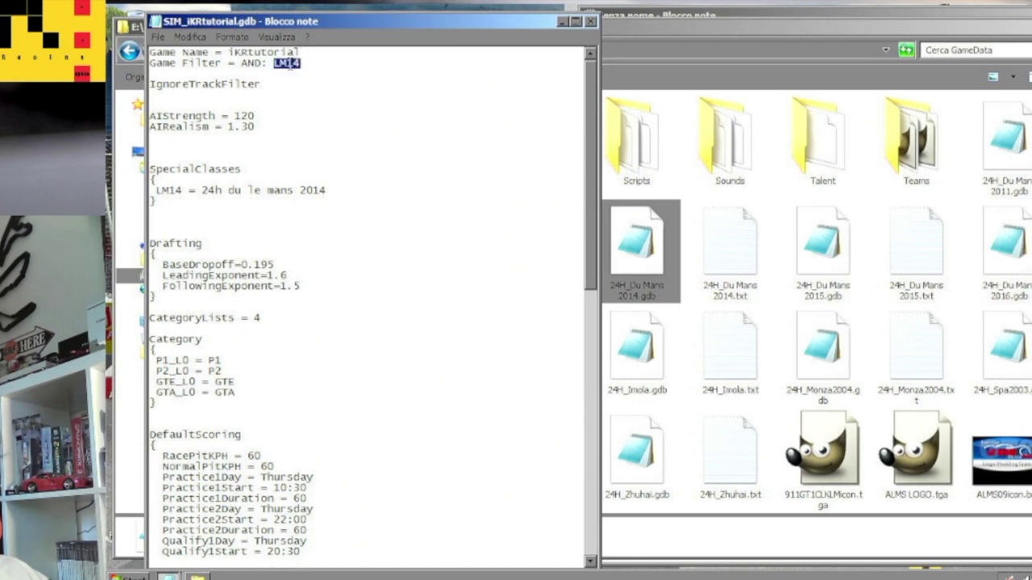
text(iKRtutorial)
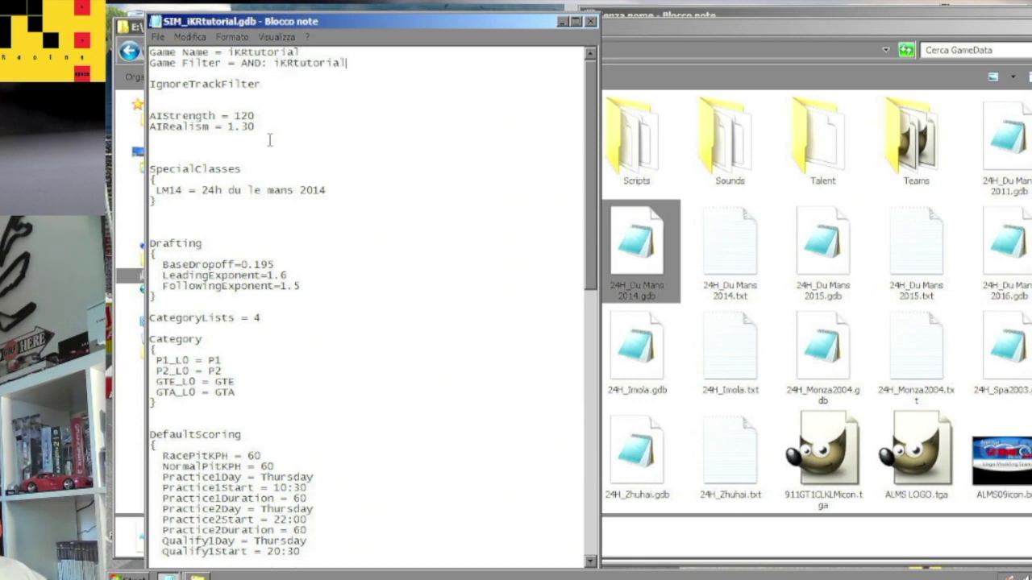
double_click(168, 190)
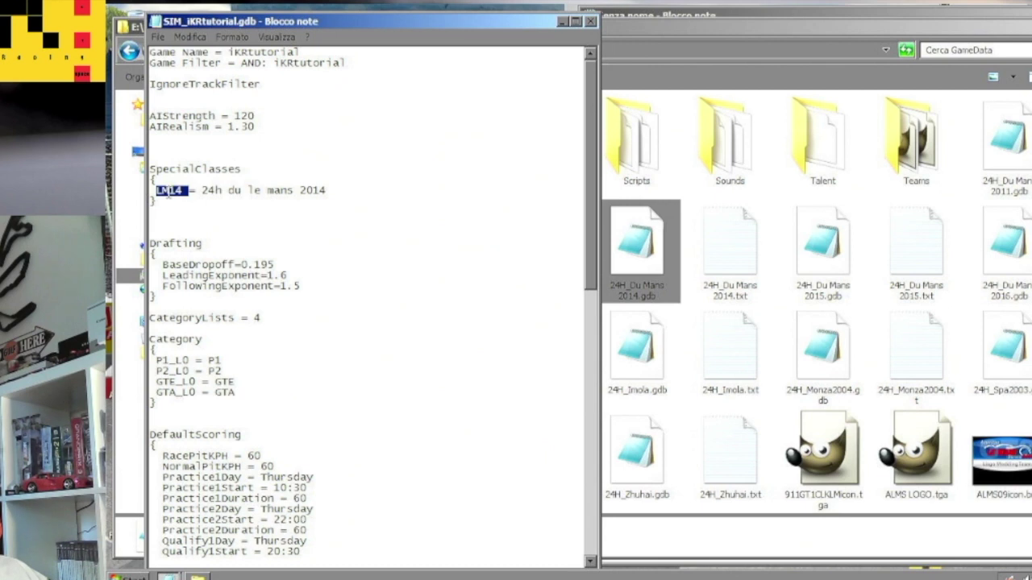
text(iKRtutorial)
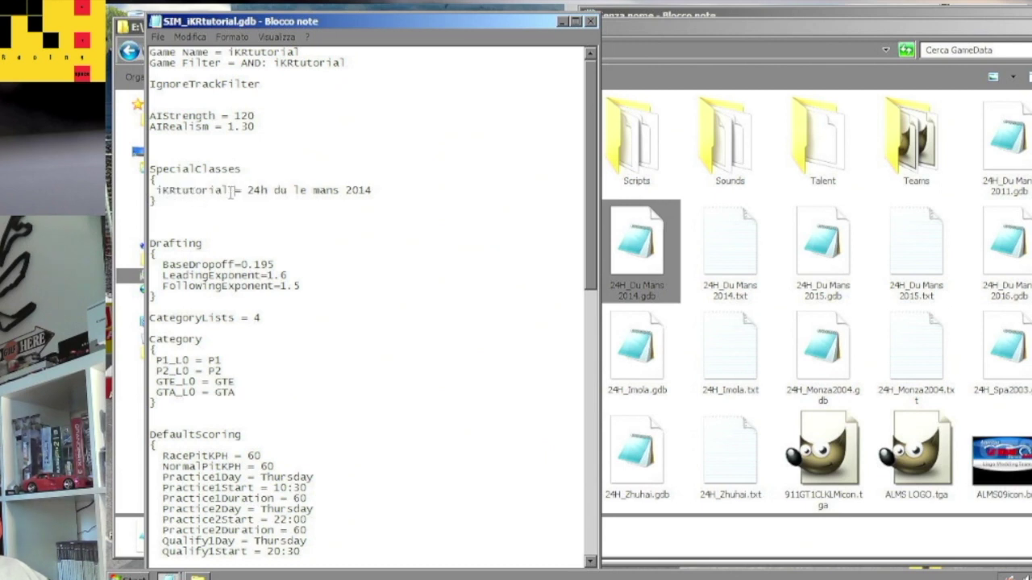
Step: Replace the SpecialClasses entry's description with "iKr Tutorial test YT"
key(Right)
key(Right)
key(Right)
key(shift+End)
key(Delete)
text(iKr Tutorial)
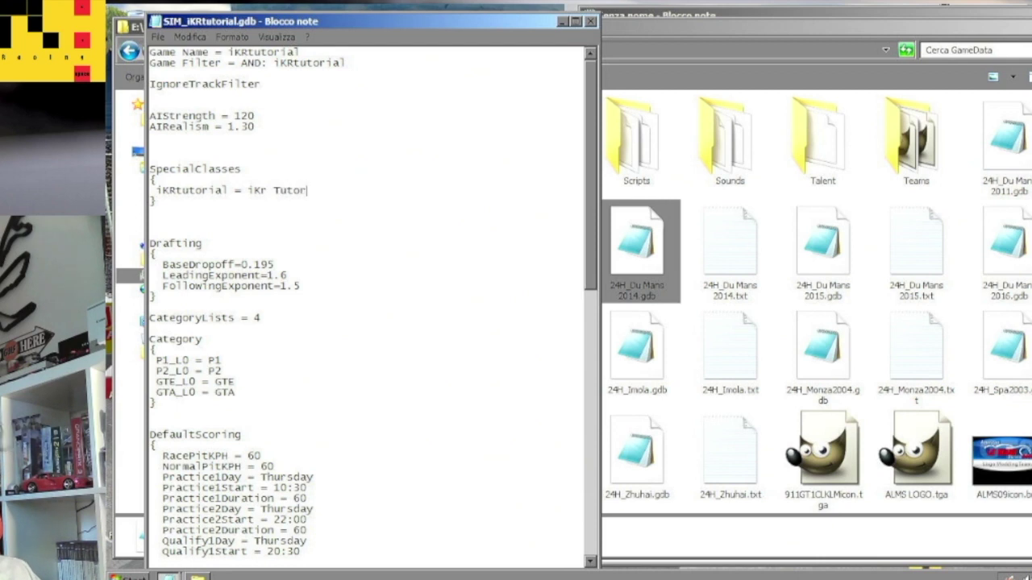
text( test)
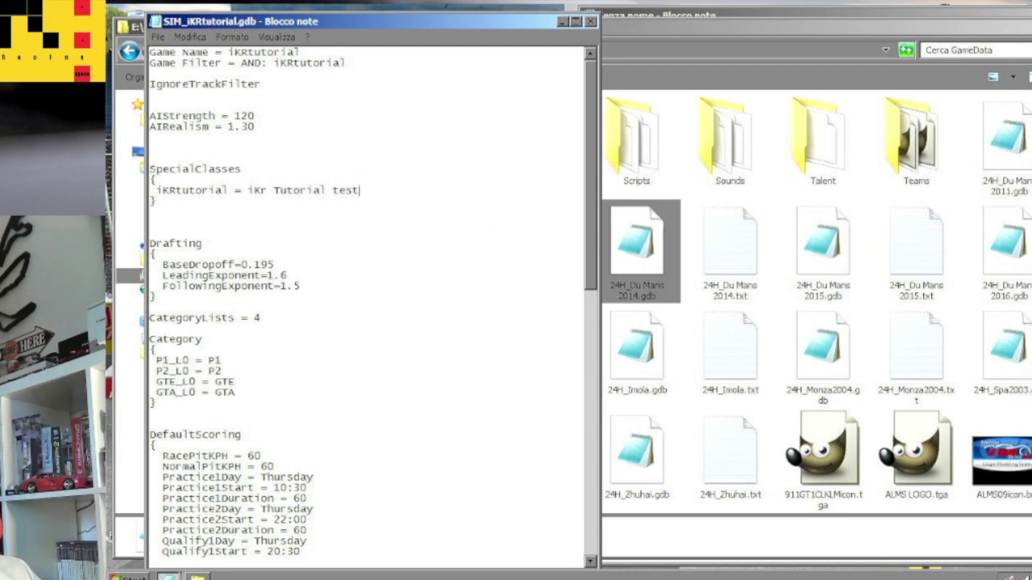
text( YT)
Step: Replace the four entries in the Category block with the single indented line "iKRtutorial = iKRtutorial"
drag(248, 392, 138, 361)
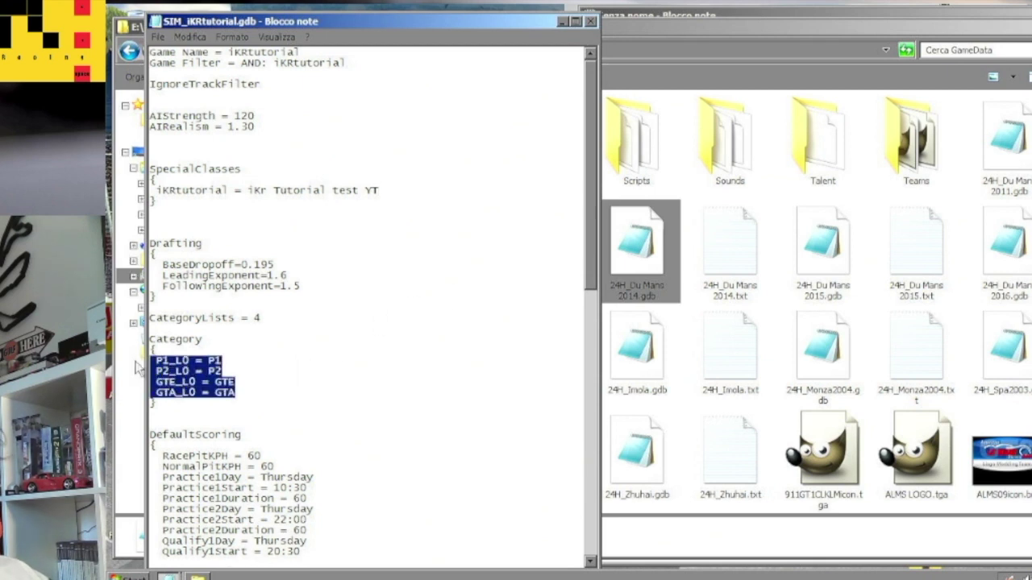
text(iKRtutorial)
text(=)
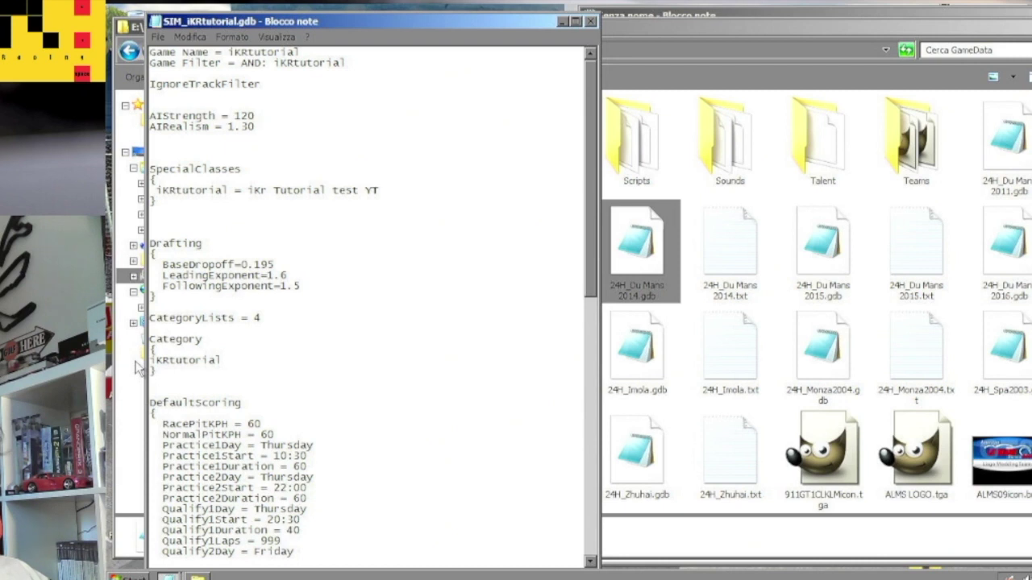
text(iKRtutorial)
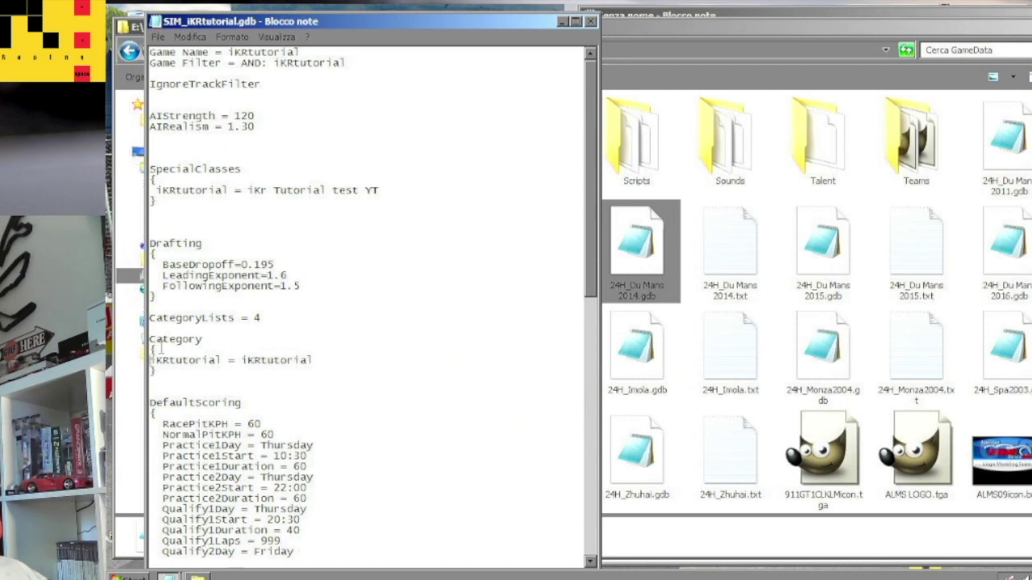
key(Tab)
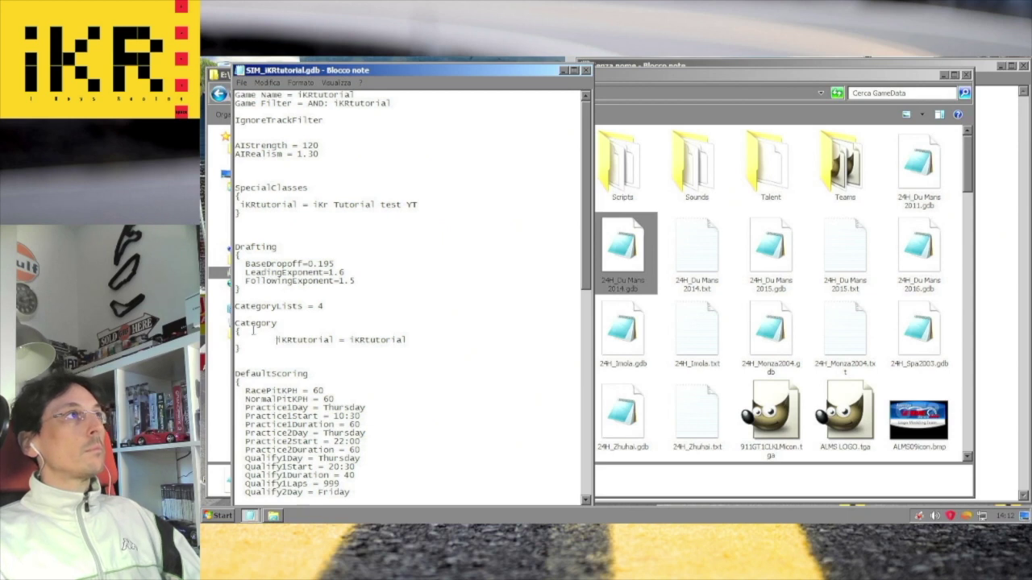
key(BackSpace)
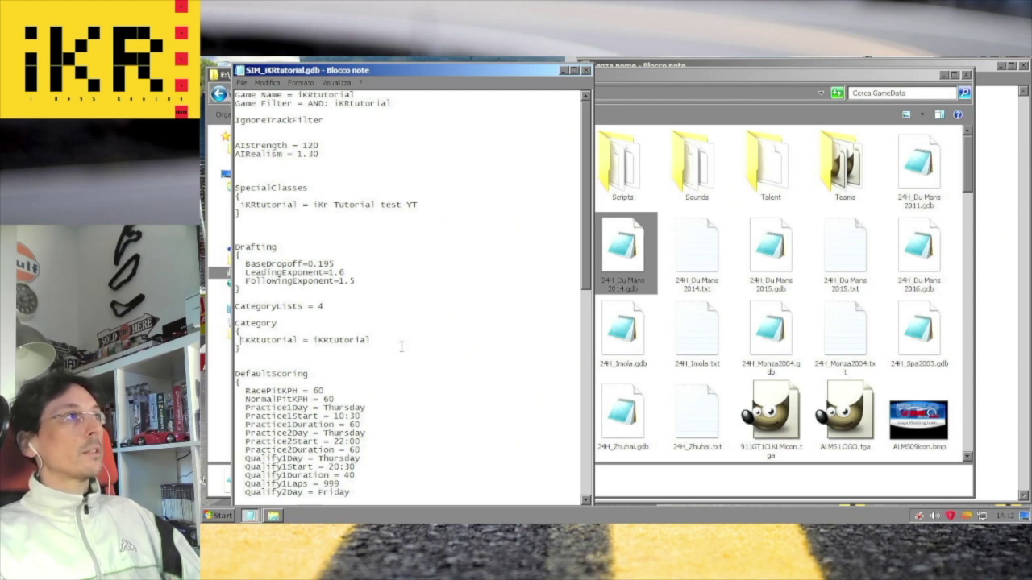
Step: Review the edited championship file and capitalise the R in the SpecialClasses description so it reads "iKR Tutorial test YT"
drag(588, 274, 586, 482)
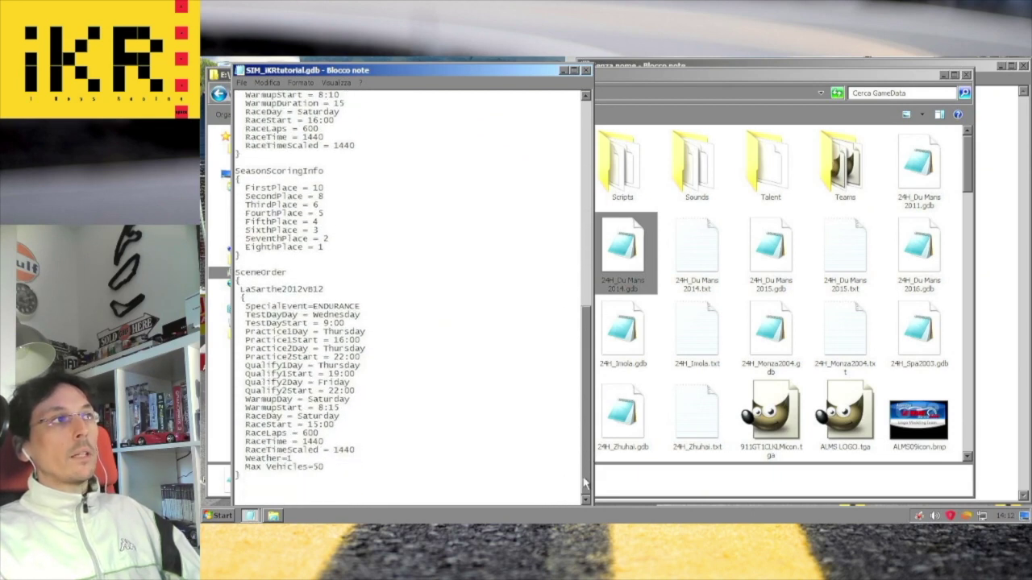
drag(586, 482, 575, 235)
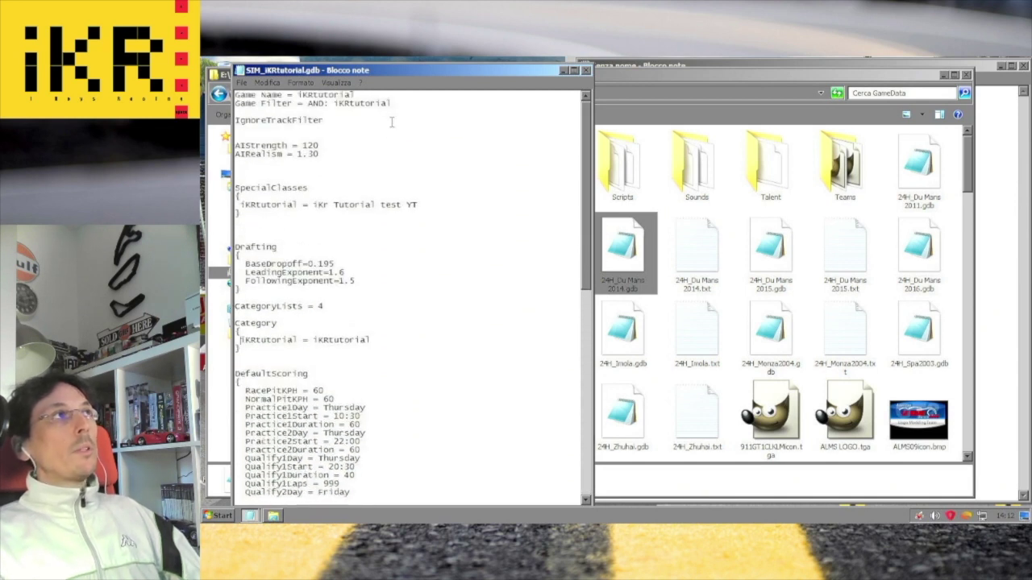
drag(368, 94, 235, 95)
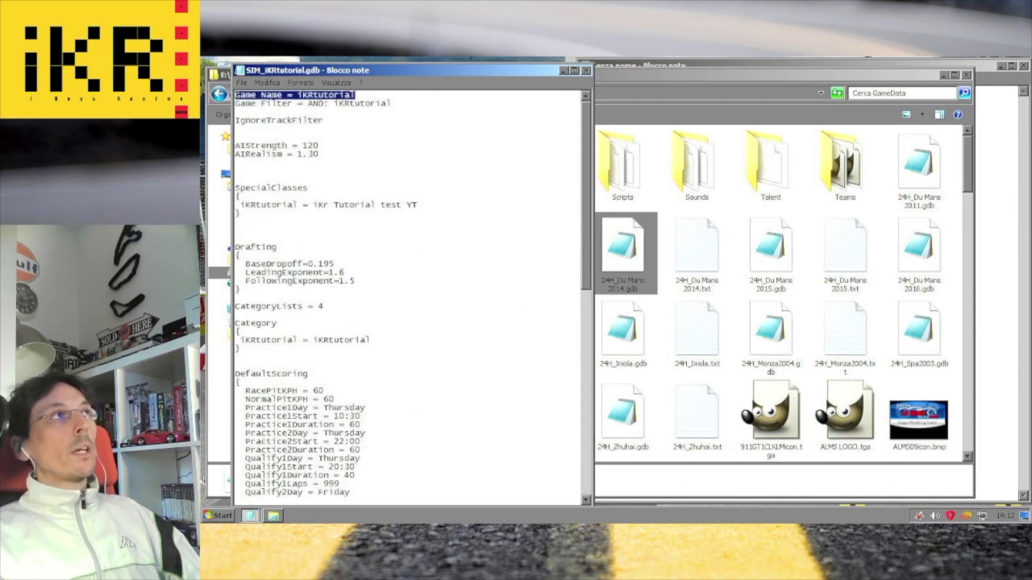
drag(409, 105, 333, 103)
key(ctrl+c)
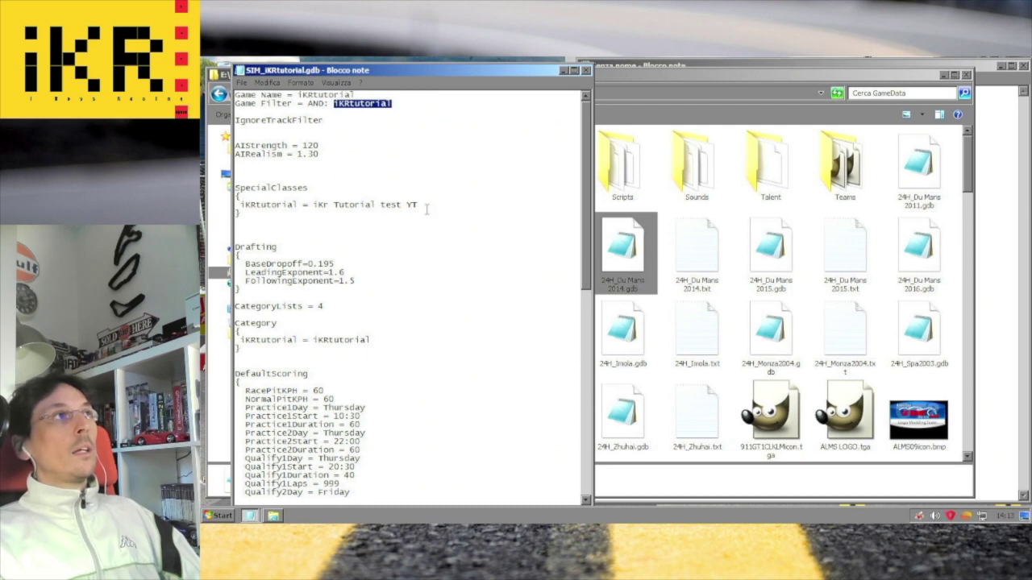
click(330, 205)
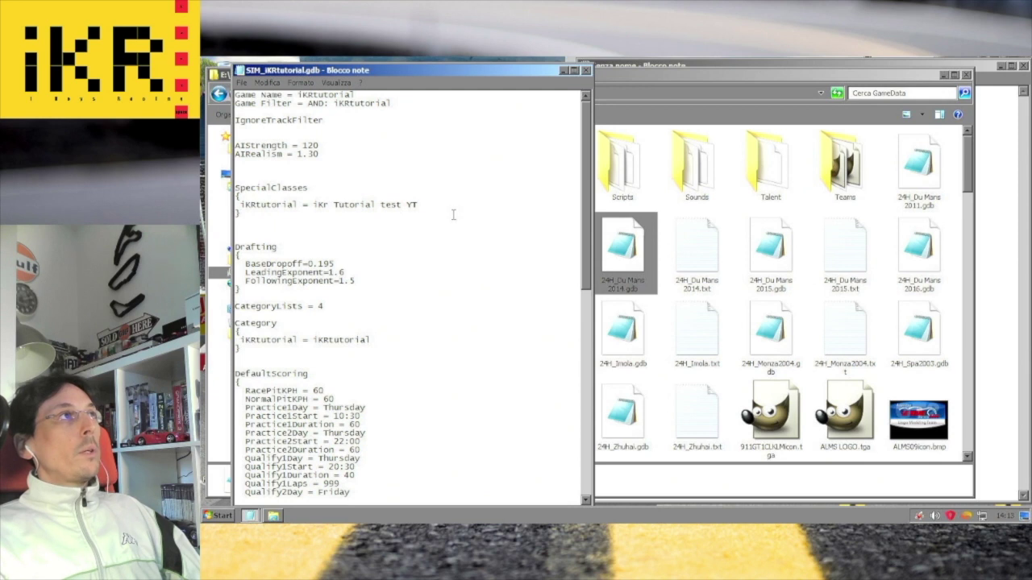
click(329, 205)
key(BackSpace)
text(R)
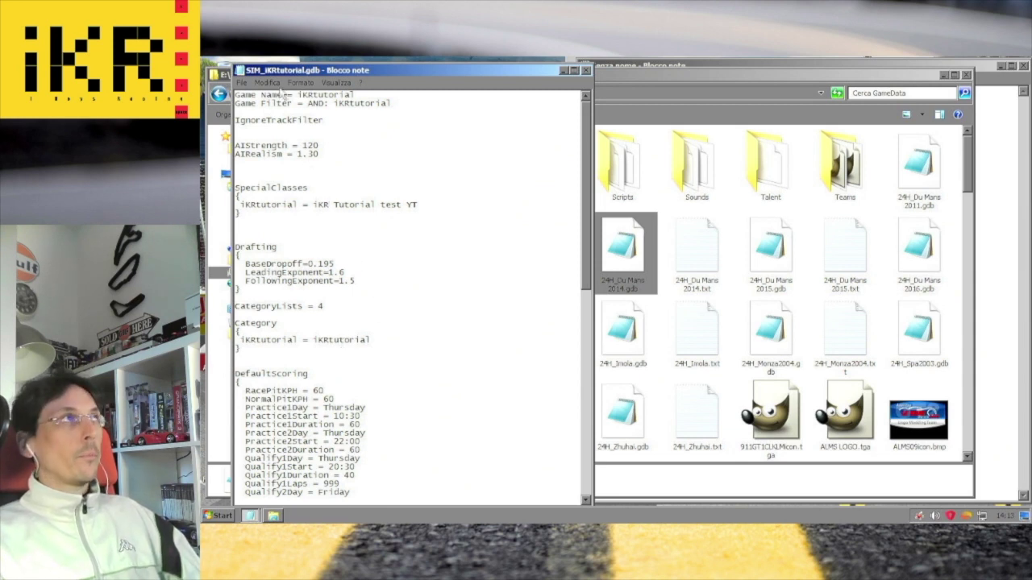
Step: Save the changes to SIM_iKRtutorial.gdb and close the file
click(241, 82)
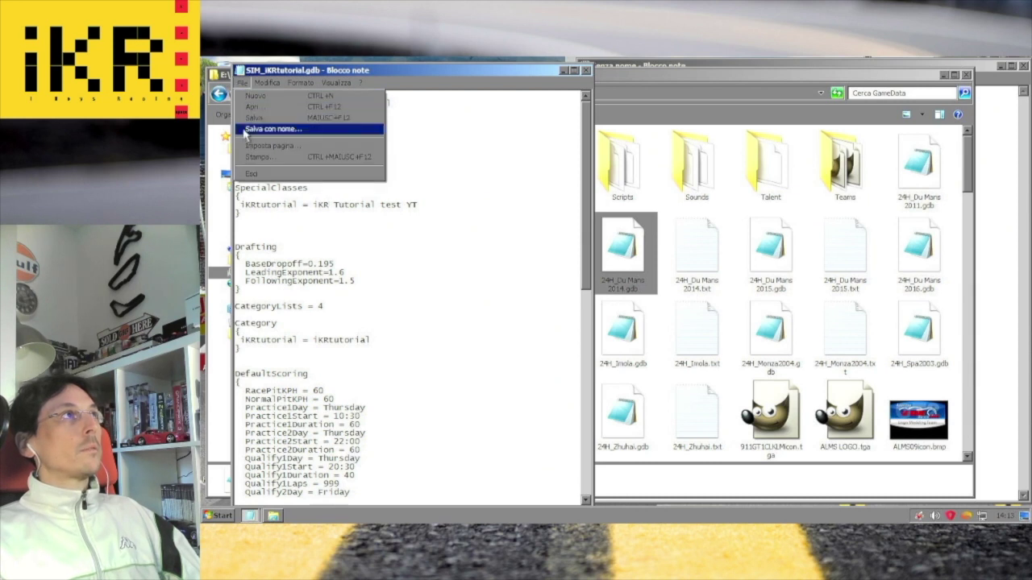
click(248, 117)
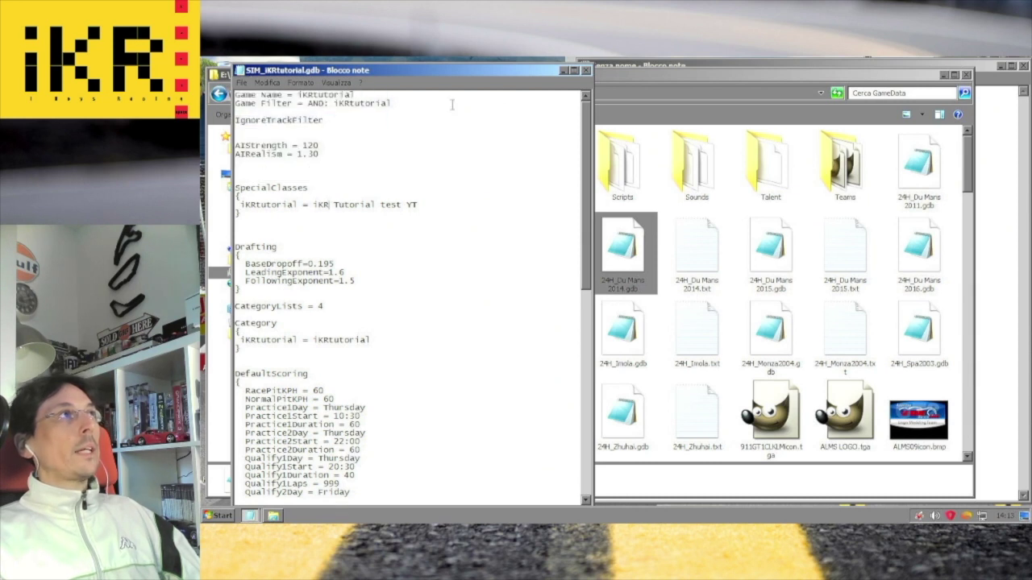
click(588, 71)
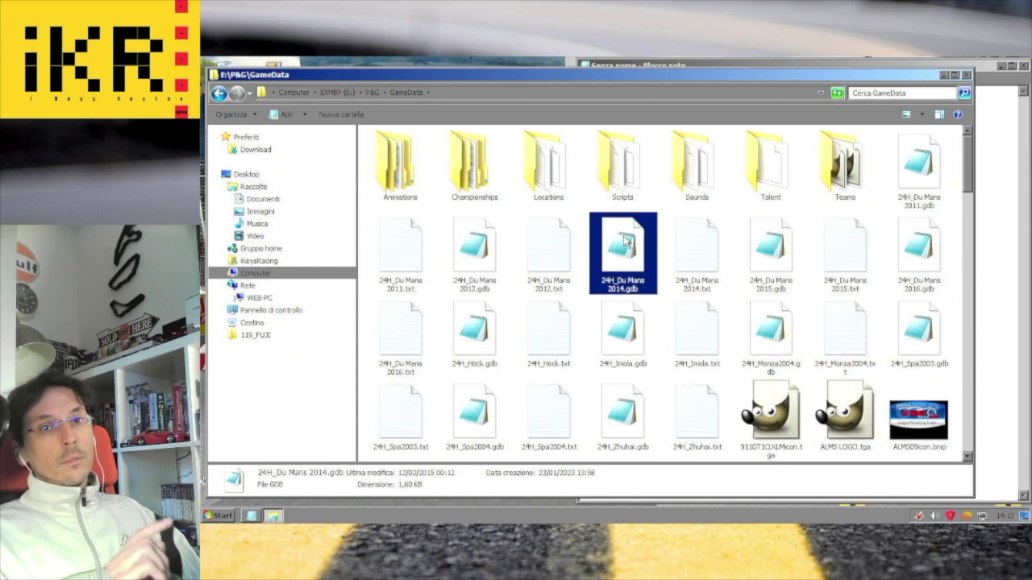
Step: Open 24H_Du Mans 2014.txt from the GameData folder and save a copy of it there as SIM_iKRtutorial.txt
double_click(693, 246)
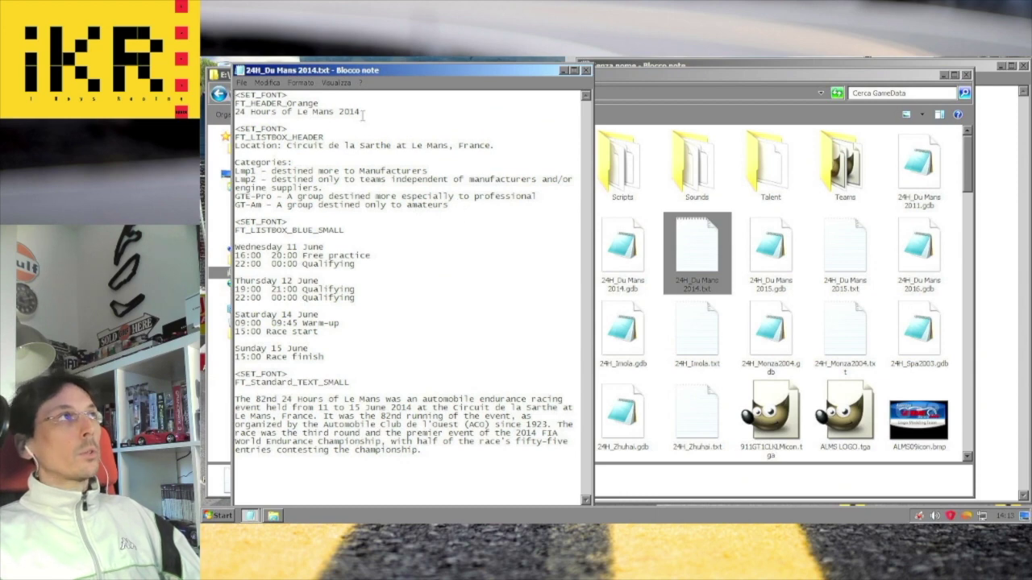
click(241, 82)
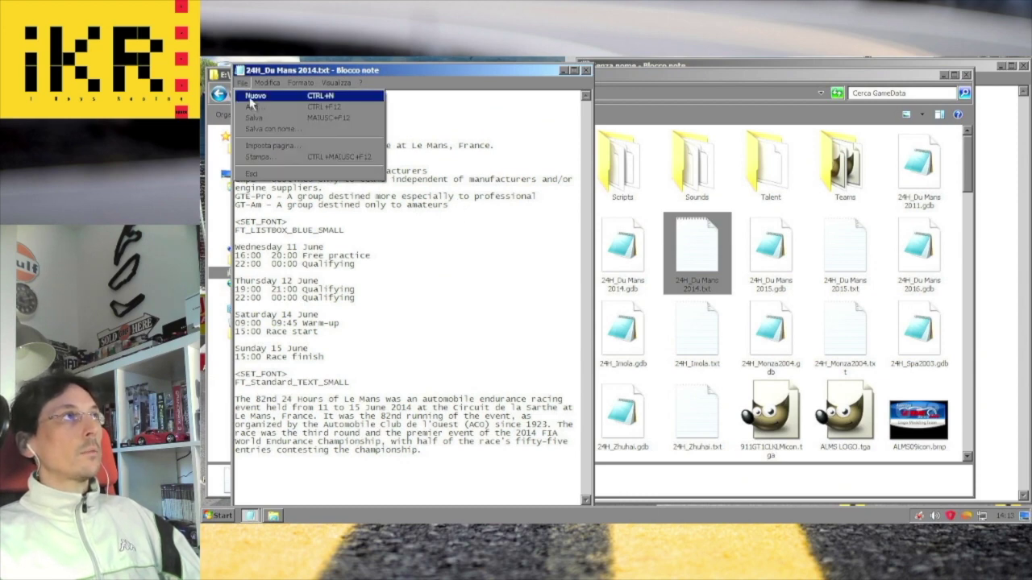
click(266, 129)
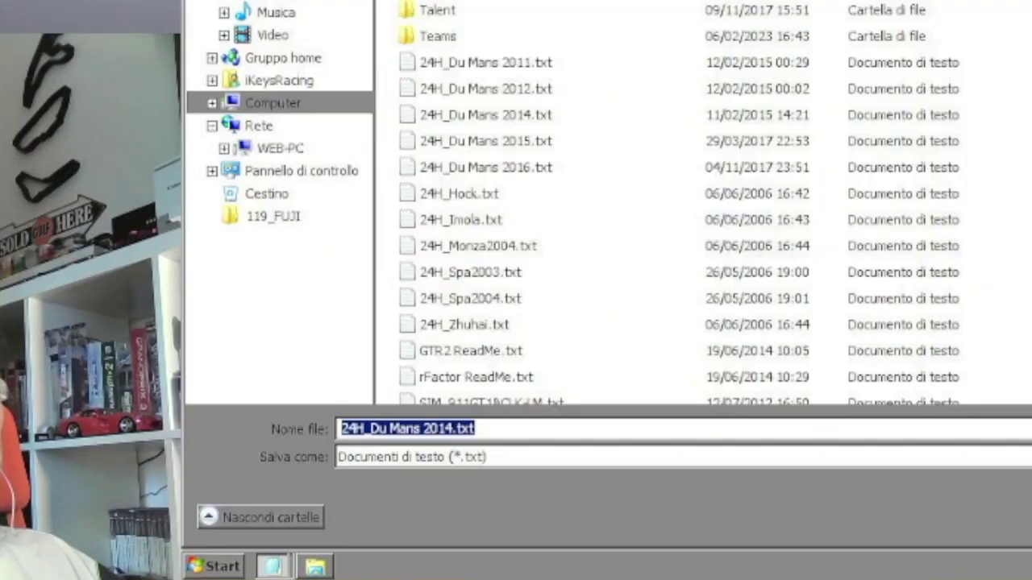
key(Home)
key(Delete)
key(Delete)
key(Delete)
key(Delete)
key(Delete)
key(Delete)
key(Delete)
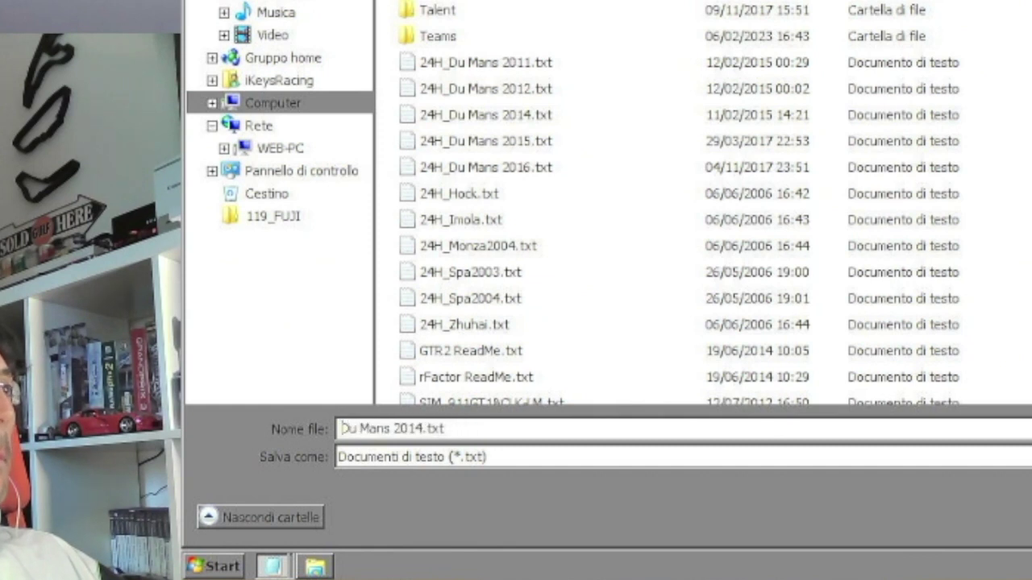
key(Delete)
key(Delete)
key(Delete)
key(Delete)
key(Delete)
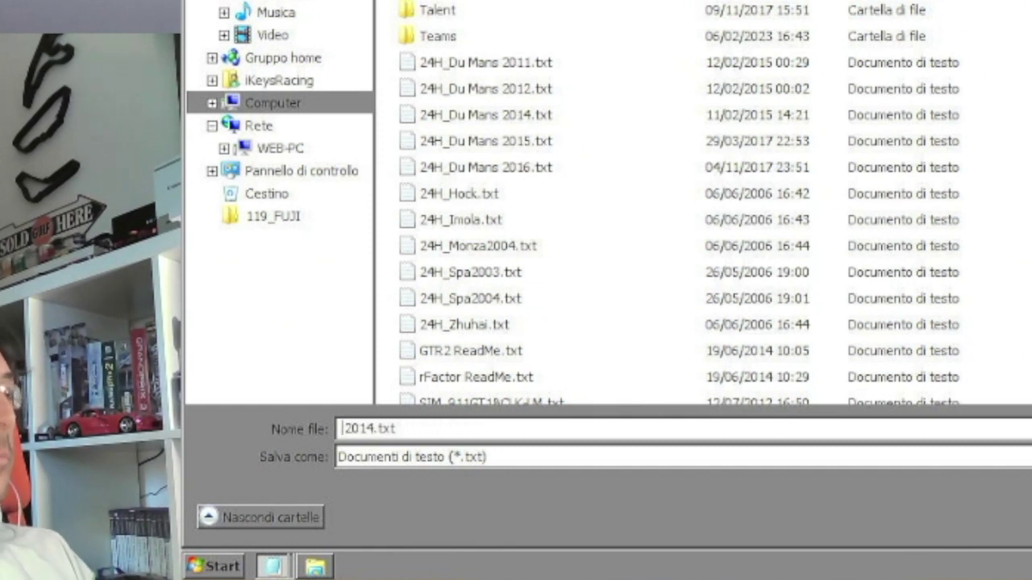
text(SIM_iKRtutorial)
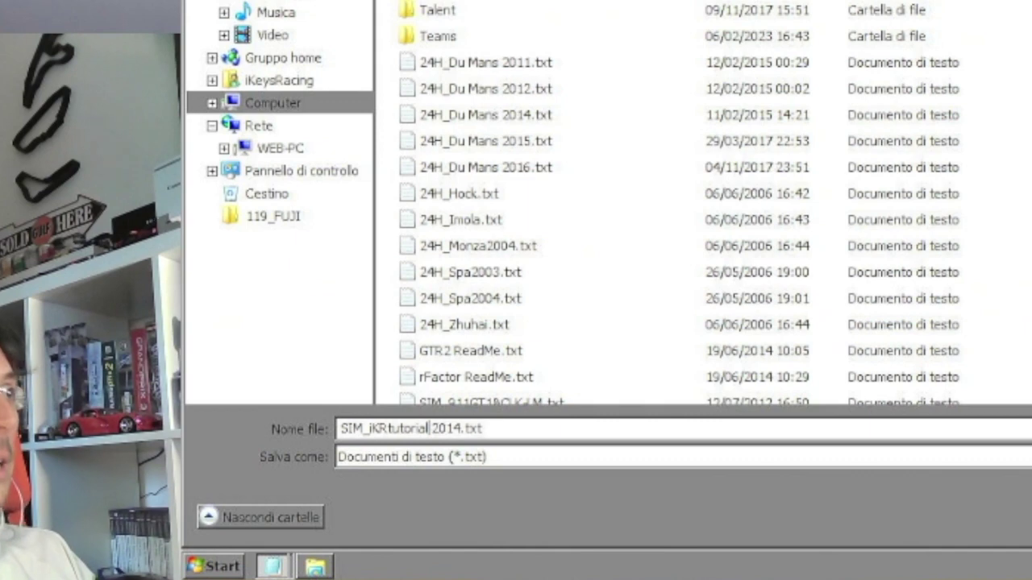
key(Delete)
key(Delete)
key(Delete)
key(Delete)
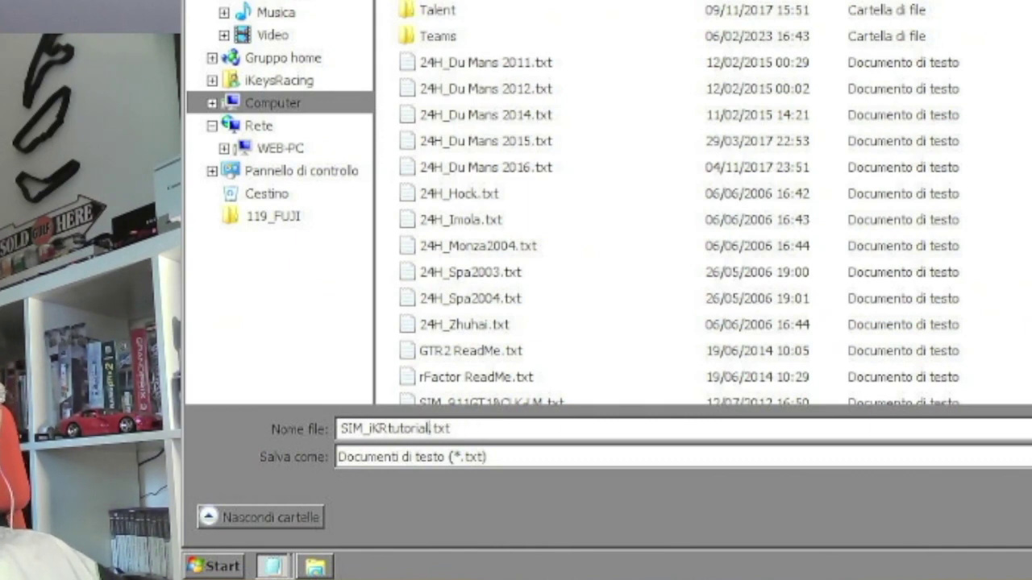
key(Return)
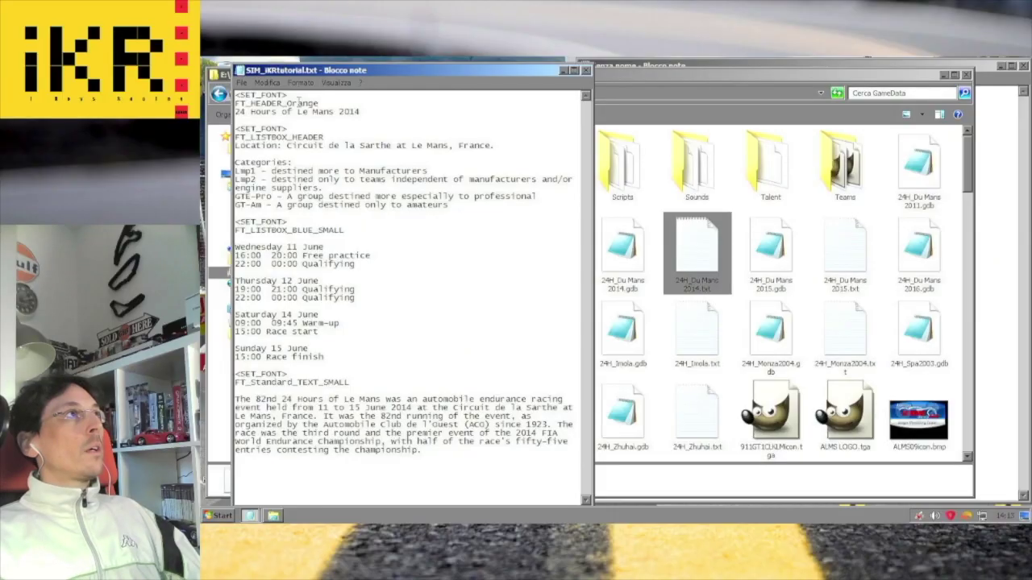
Step: Replace the "24 Hours of Le Mans 2014" title with iKRtutorial and delete the Location line
drag(378, 111, 228, 114)
text(iKRtutorial)
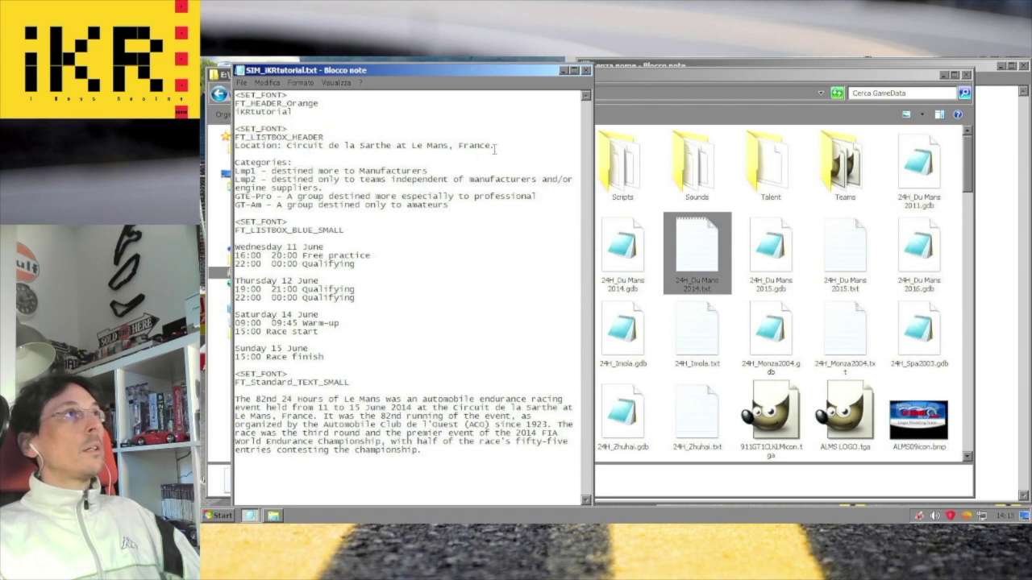
drag(495, 146, 240, 146)
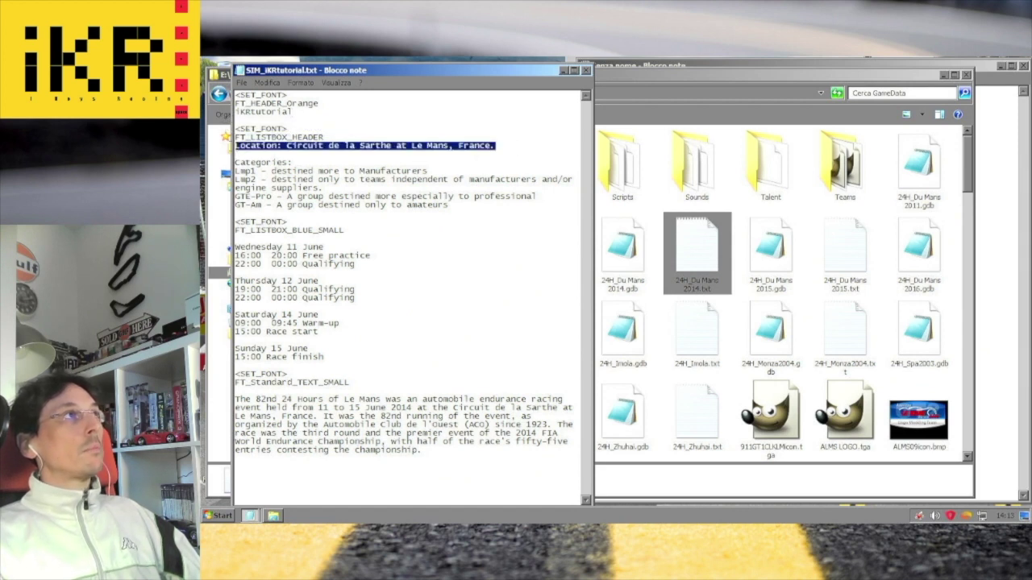
key(Delete)
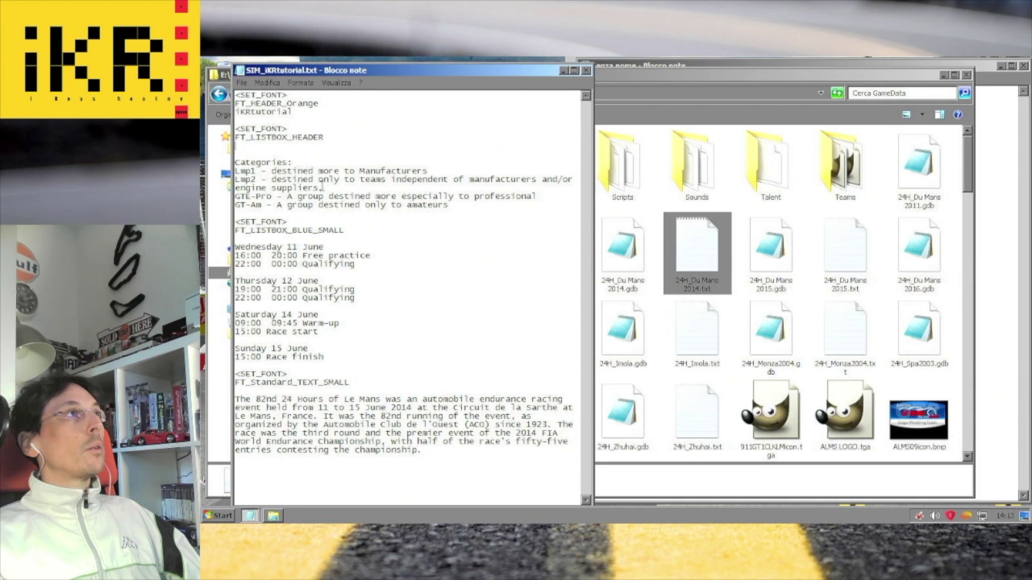
Step: Replace the list under Categories with "iKRtutorial cars fot YT test" and remove the closing paragraph about the 82nd Le Mans race
drag(454, 206, 239, 171)
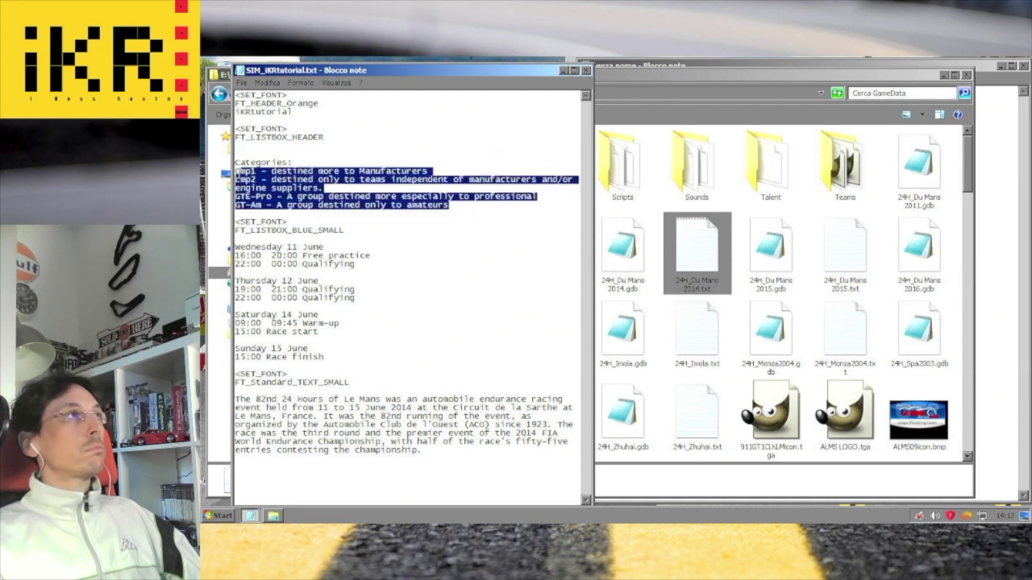
key(ctrl+v)
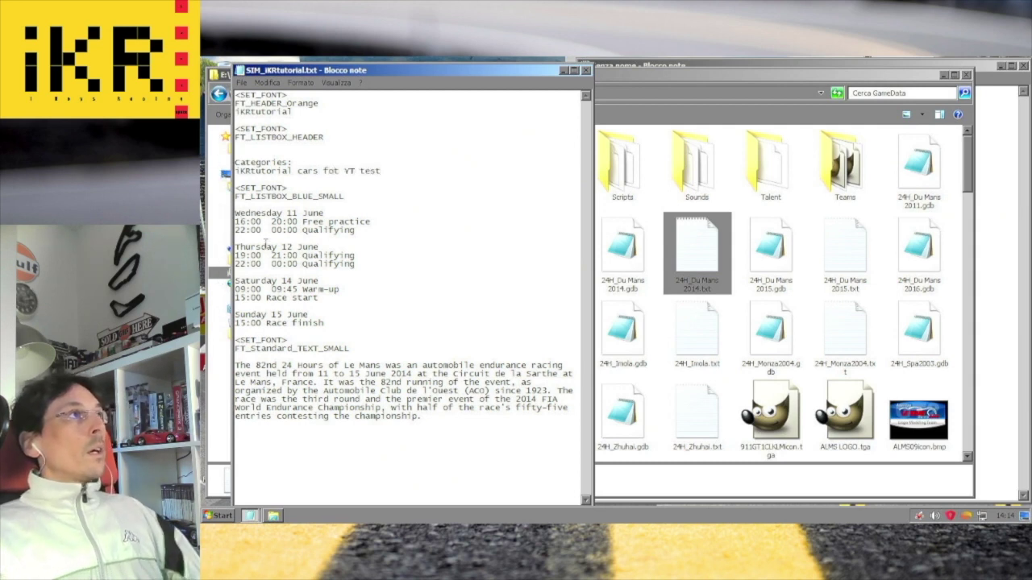
drag(436, 424, 218, 365)
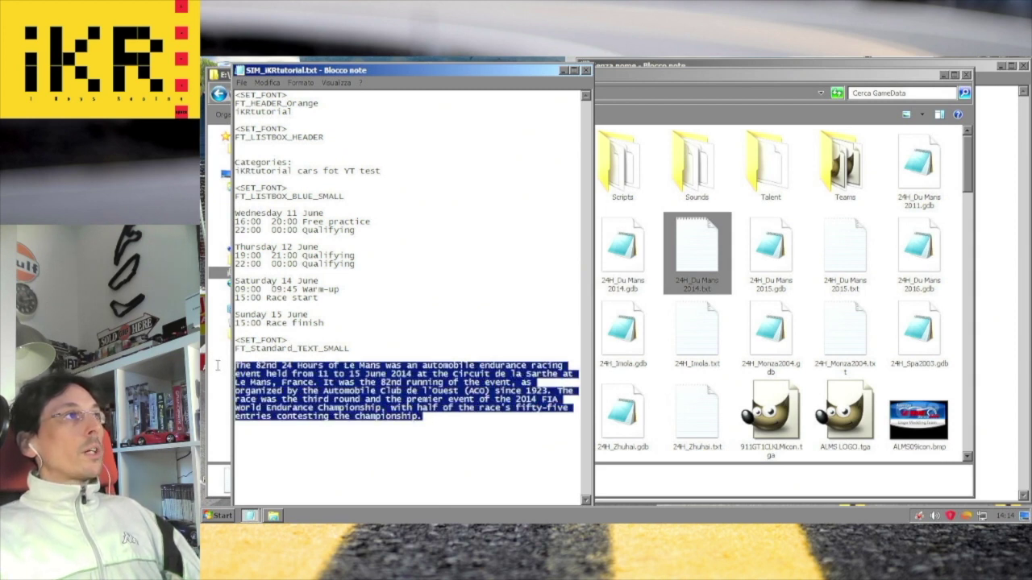
key(ctrl+x)
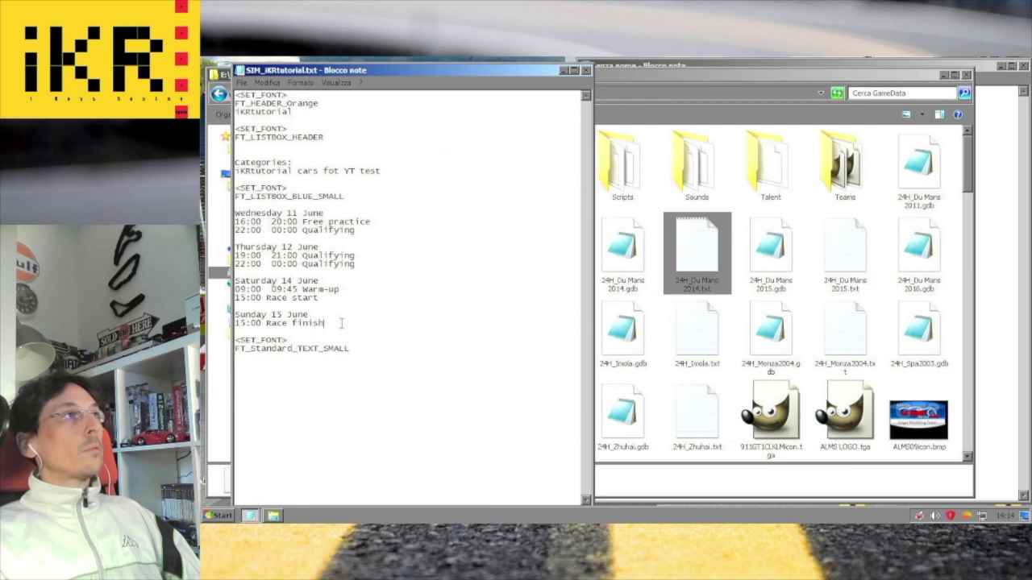
Step: Delete the race schedule from "Wednesday 11 June" through "15:00 Race finish", including the spare blank line
key(shift+Home)
key(shift+Up)
key(shift+Up)
key(shift+Up)
key(shift+Up)
key(shift+Up)
key(shift+Up)
key(shift+Up)
key(shift+Up)
key(shift+Up)
key(shift+Up)
key(shift+Up)
key(shift+Up)
key(shift+Up)
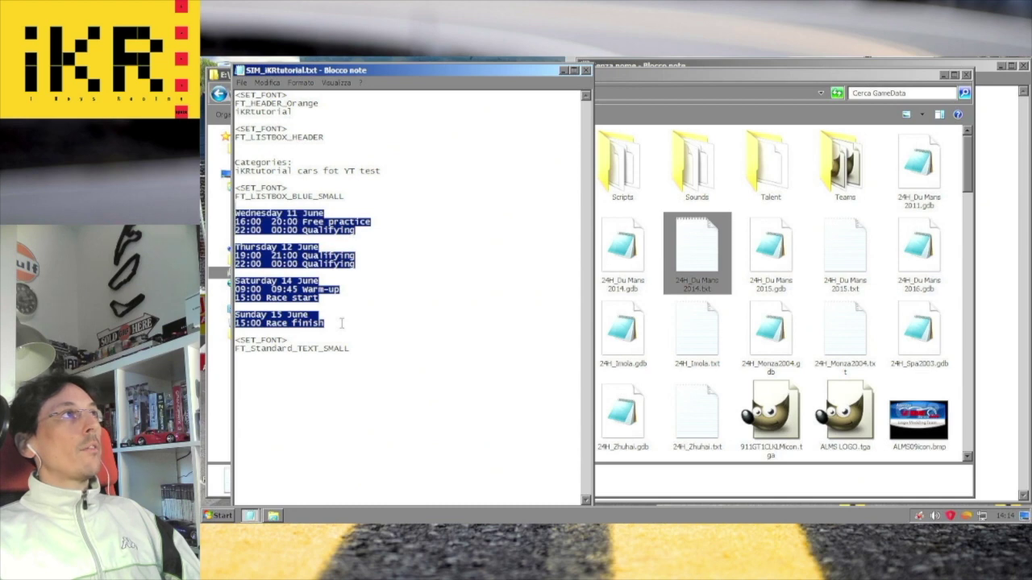
key(Delete)
key(BackSpace)
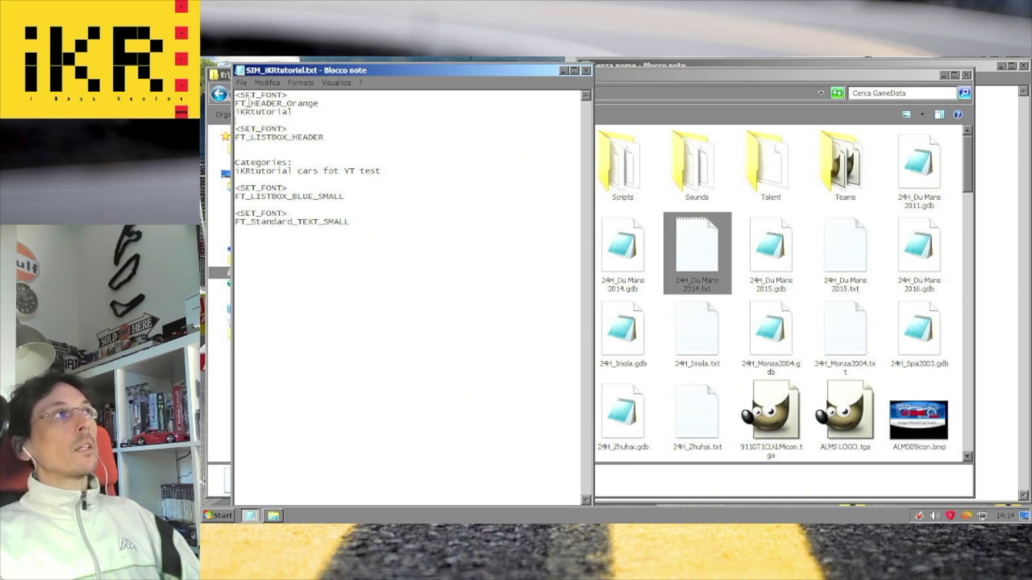
Step: Save the changes to SIM_iKRtutorial.txt and close the file
click(241, 82)
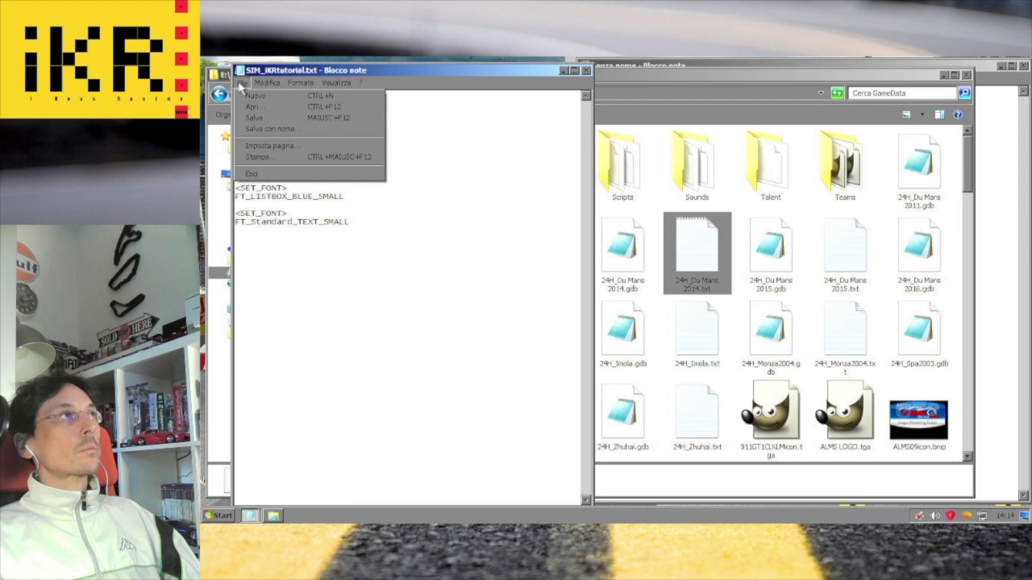
click(252, 118)
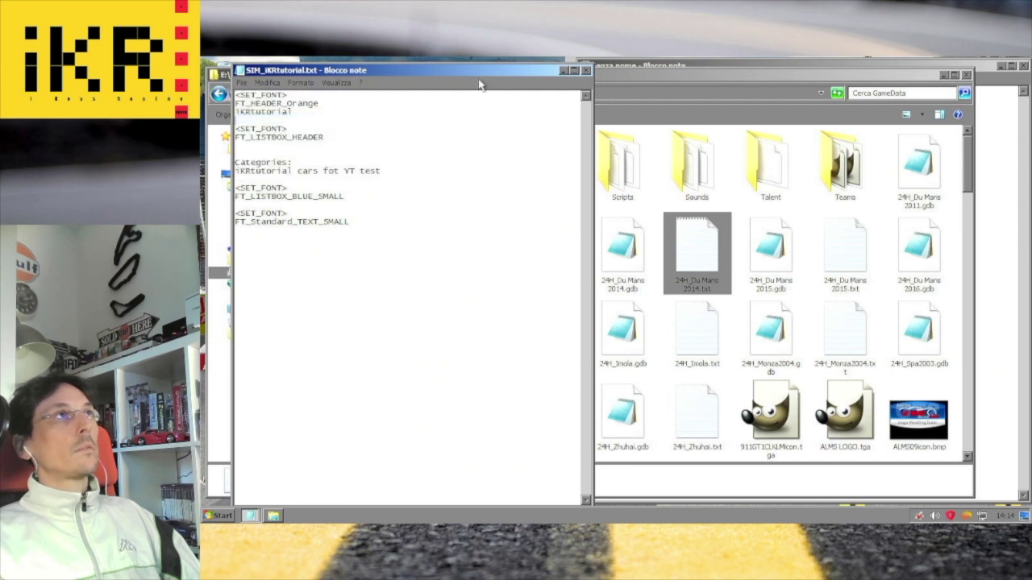
click(586, 71)
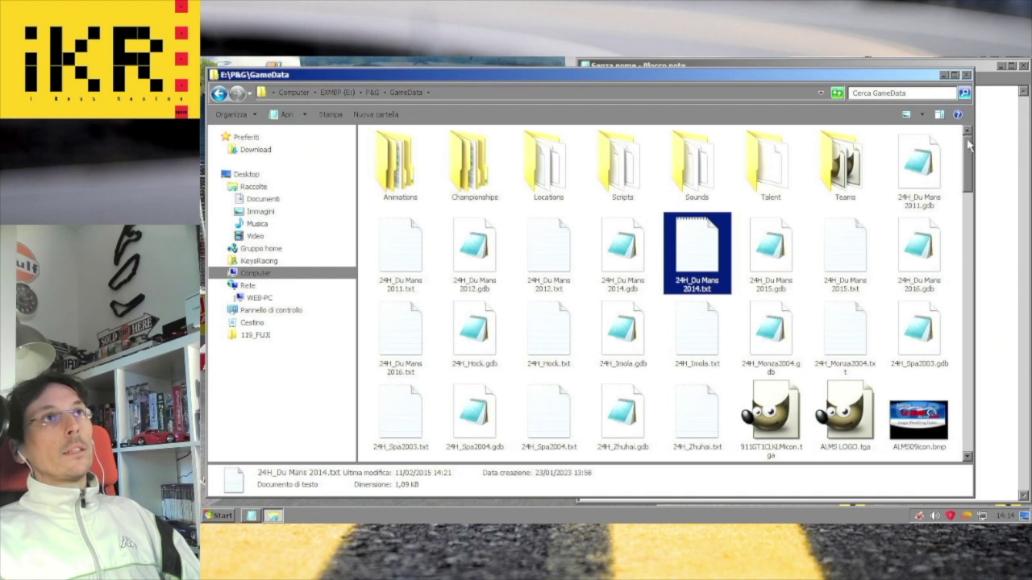
Step: Refresh the GameData folder and check the contents of SIM_iKRtutorial.gdb and SIM_iKRtutorial.txt, closing both files and the folder
drag(969, 143, 967, 202)
key(F5)
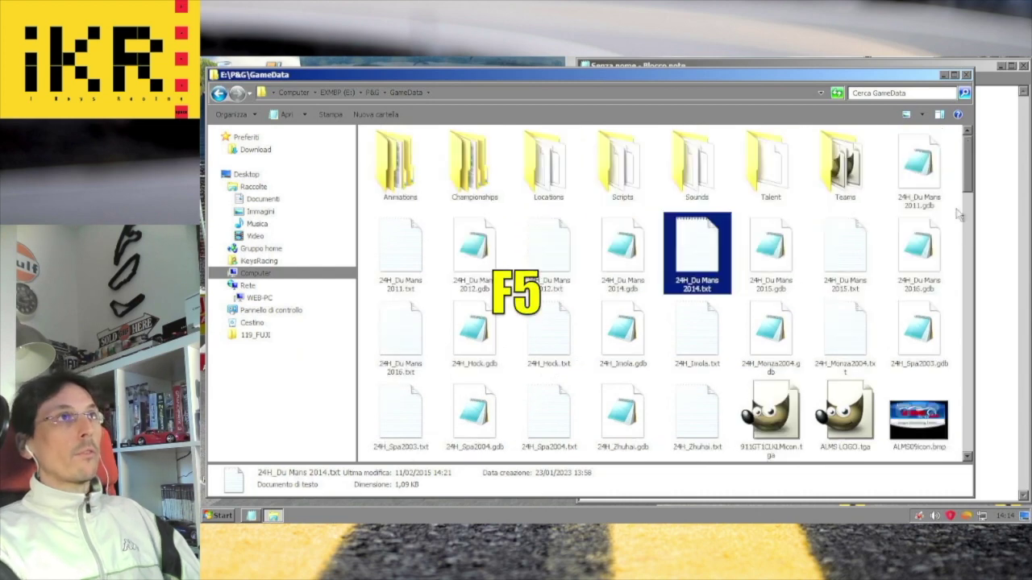
drag(966, 185, 968, 333)
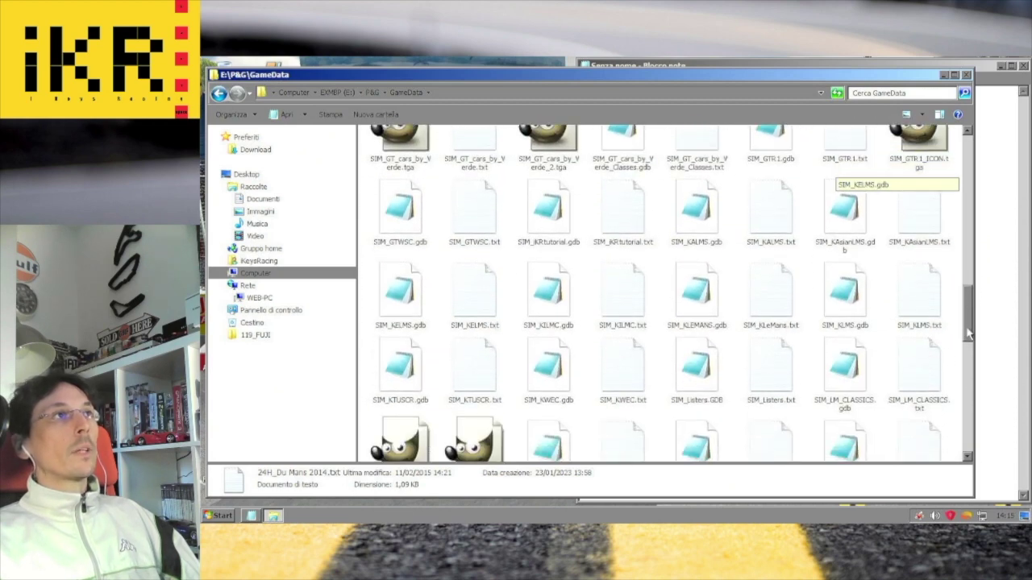
click(560, 224)
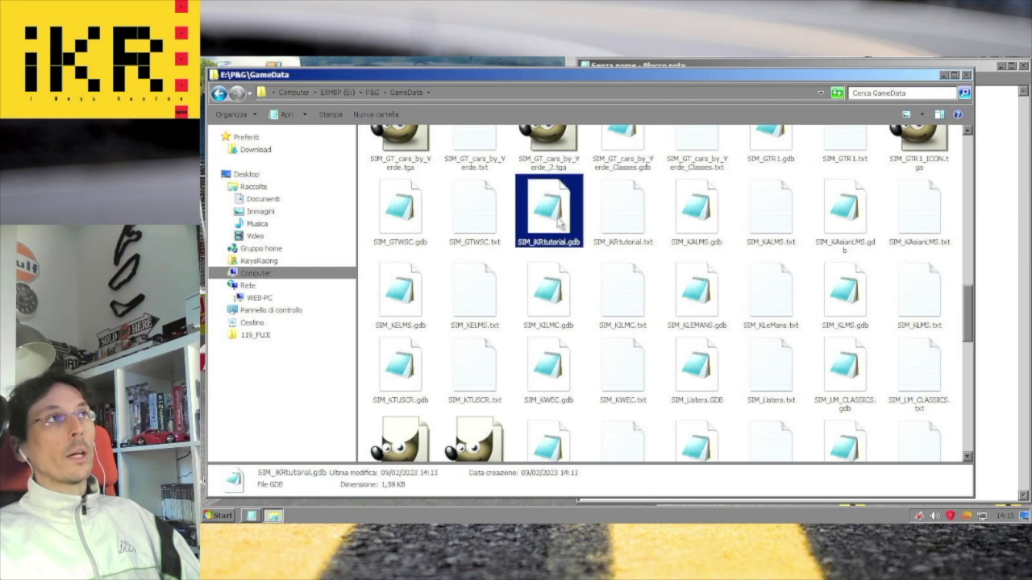
ctrl+click(618, 230)
key(Return)
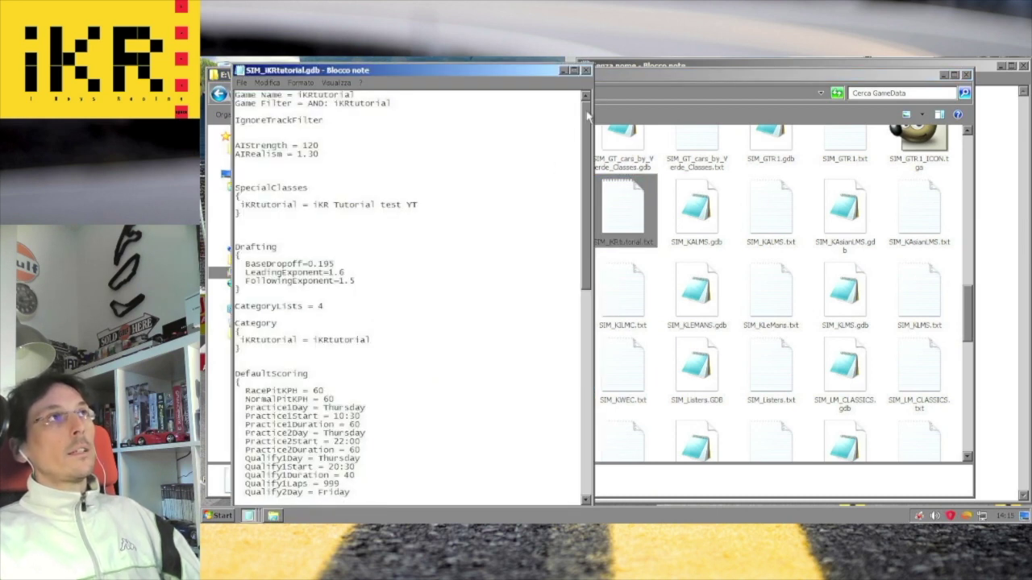
click(586, 71)
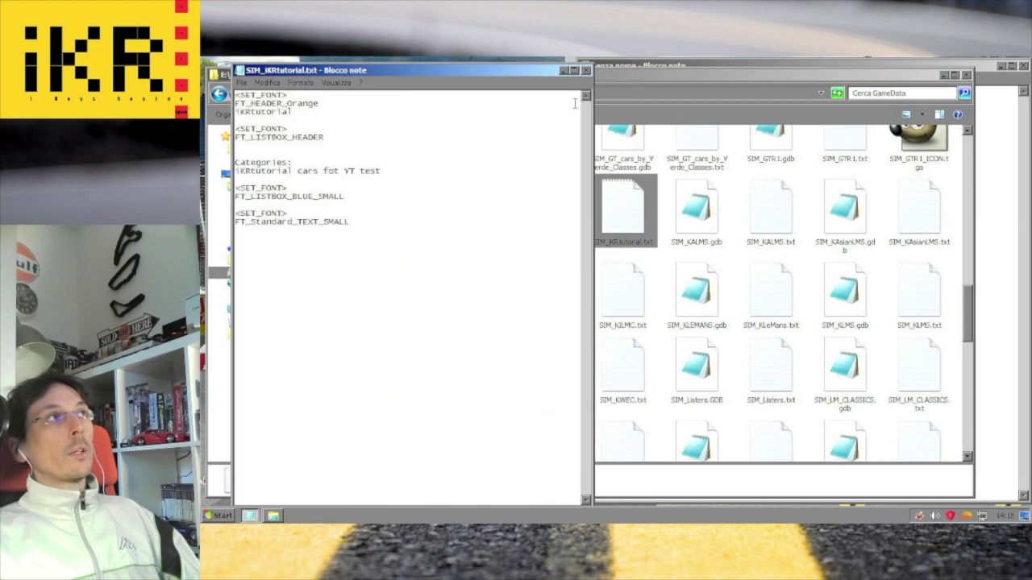
click(586, 71)
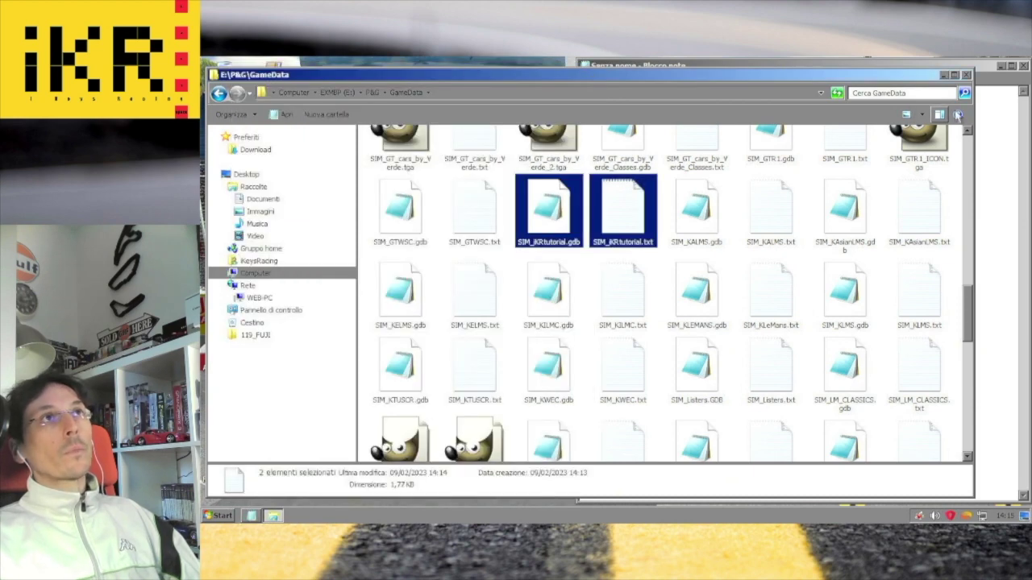
click(966, 74)
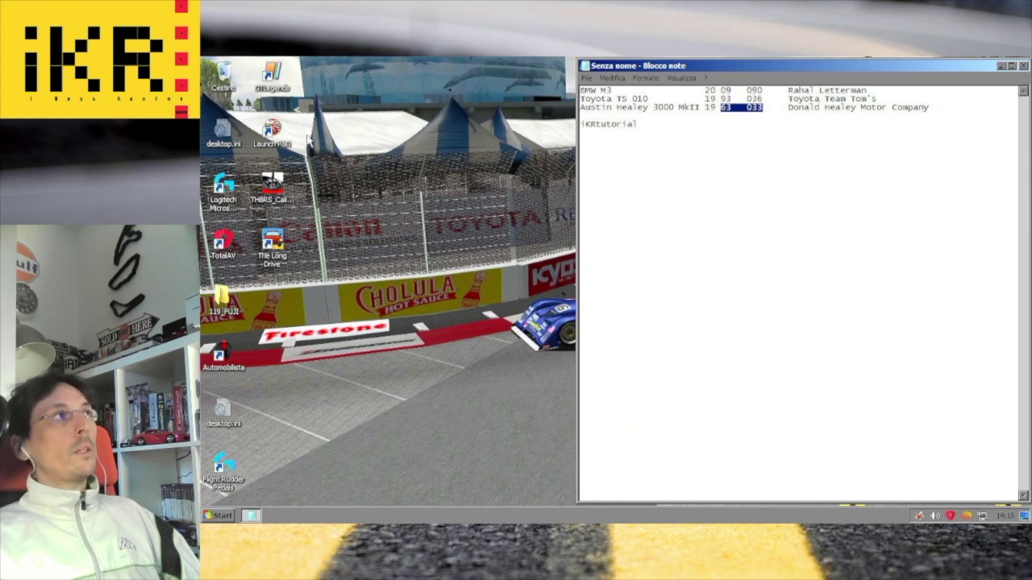
Step: Start Power & Glory through its launcher on the desktop and enter the Open Practice setup
double_click(269, 132)
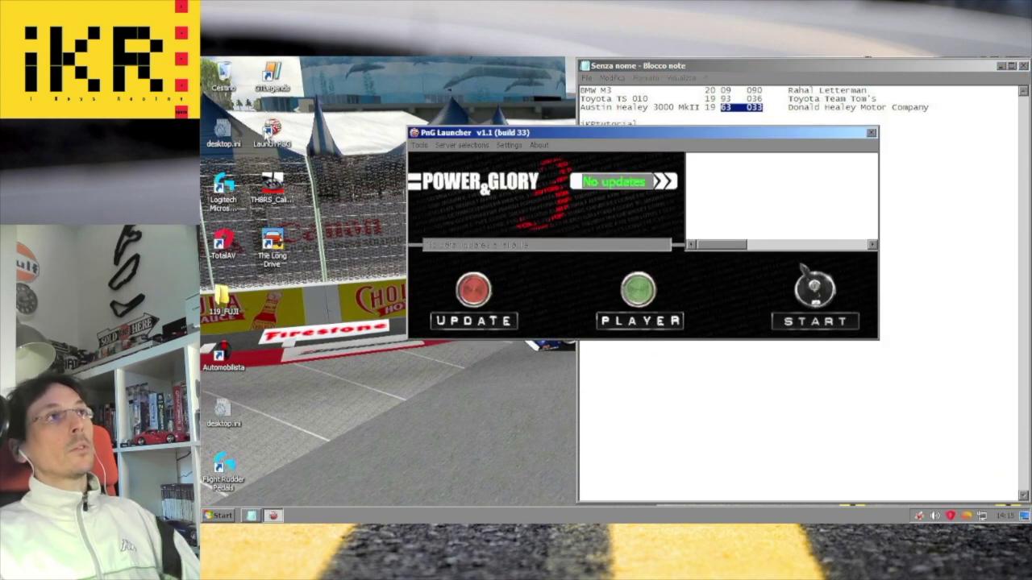
click(803, 286)
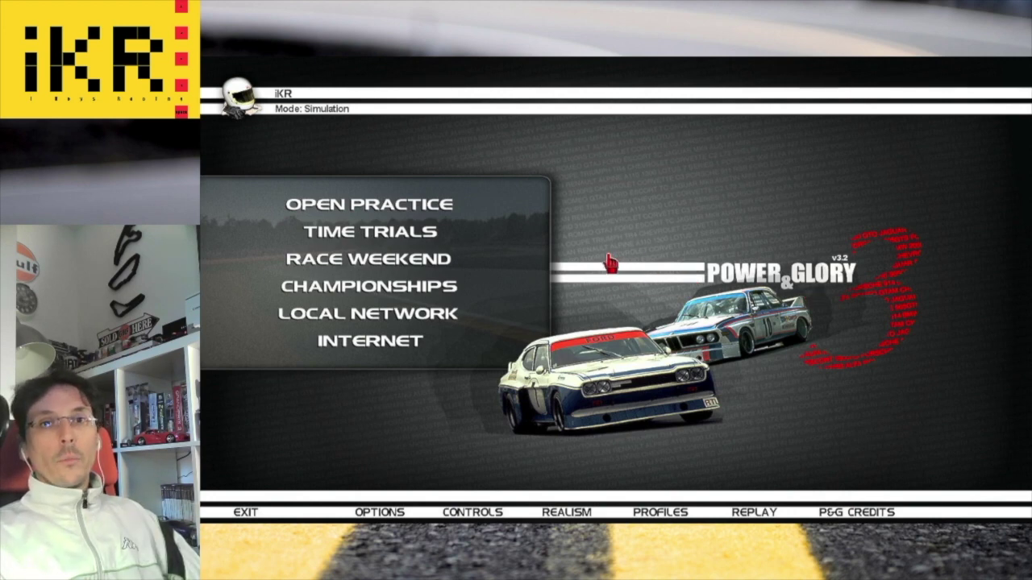
click(492, 215)
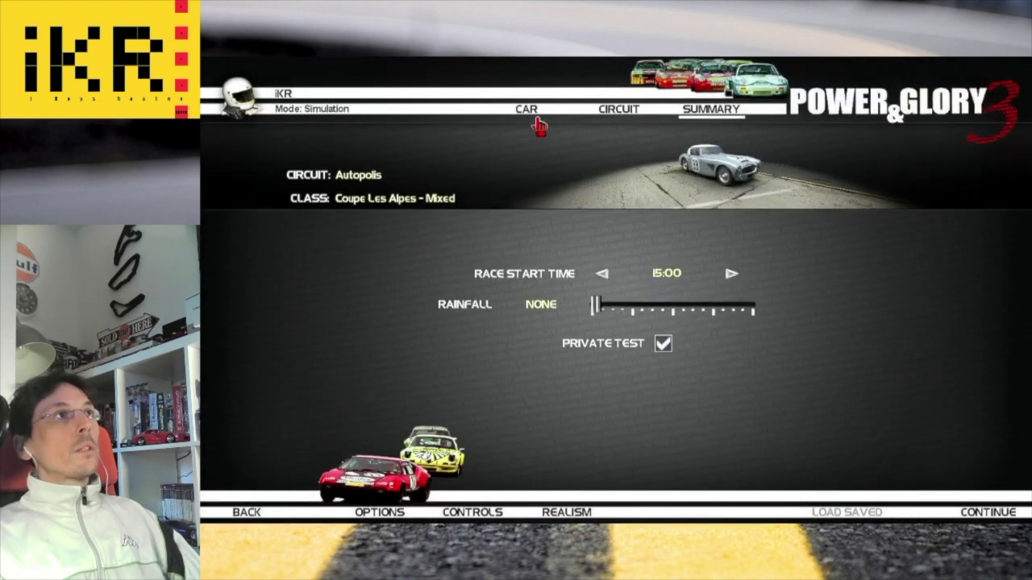
Step: Choose the iKRtutorial class in the car selection
click(535, 120)
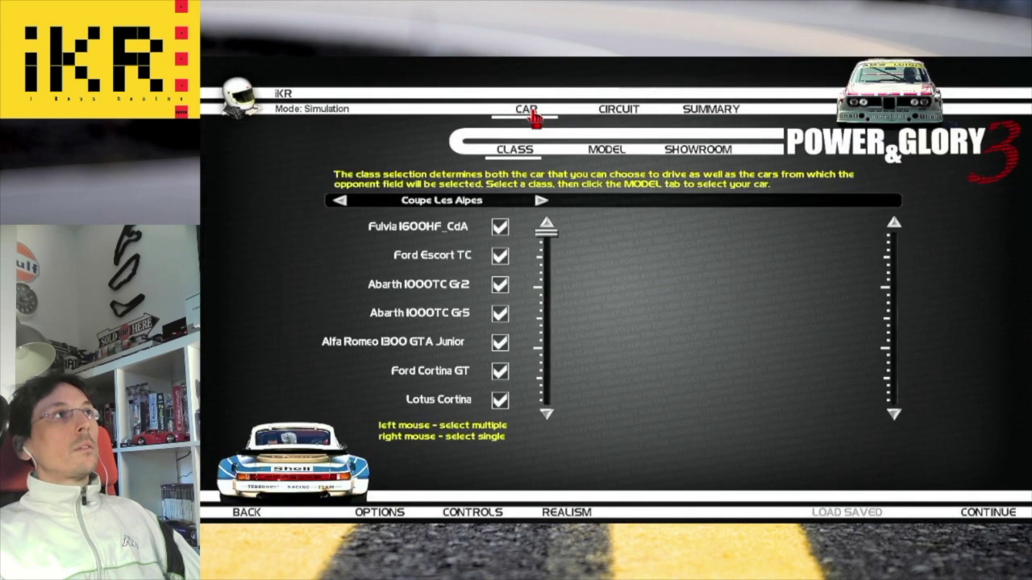
click(538, 202)
click(538, 201)
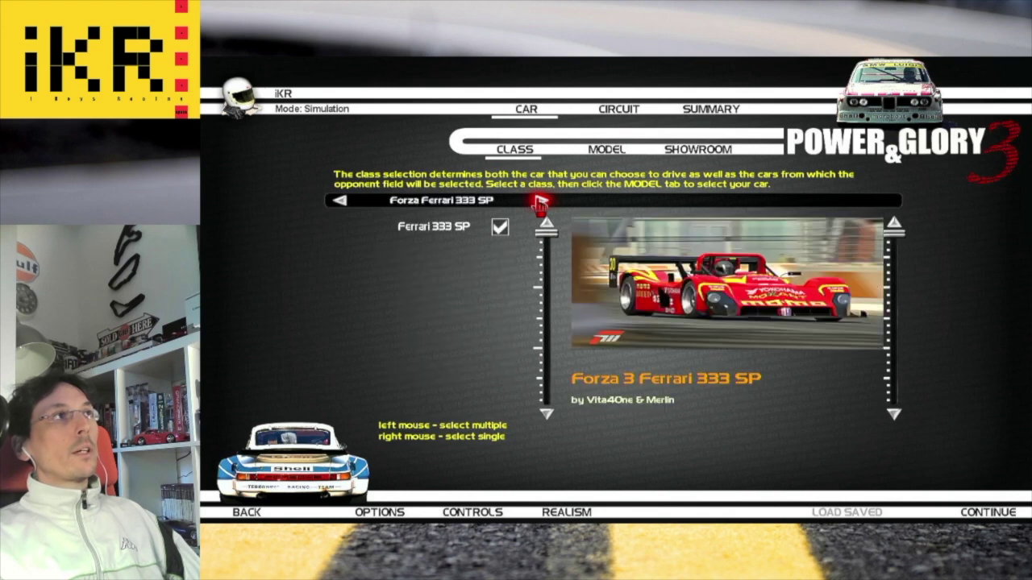
click(539, 202)
click(538, 201)
click(538, 201)
click(540, 203)
click(541, 204)
click(542, 204)
click(541, 204)
click(542, 204)
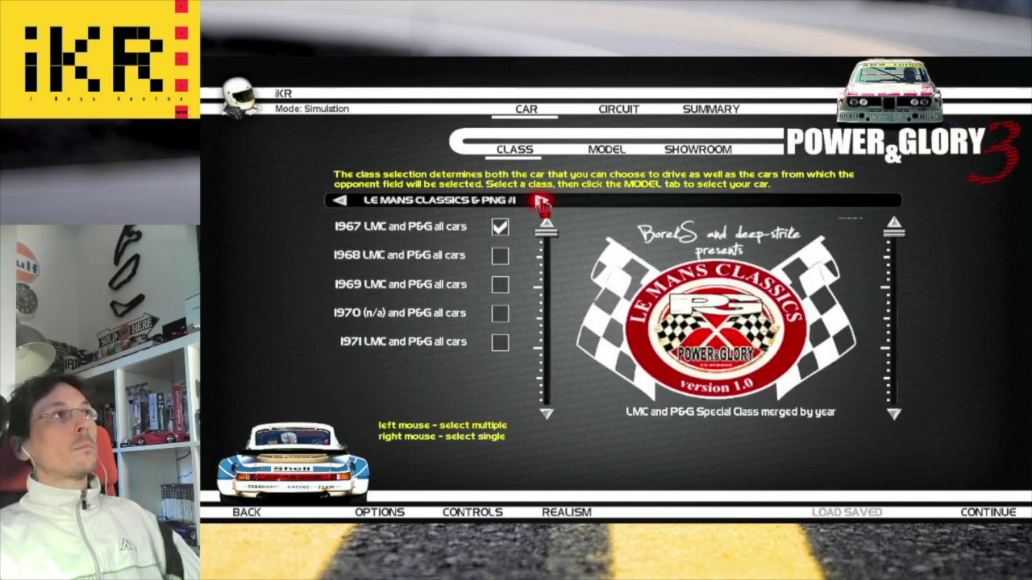
click(541, 204)
click(541, 204)
click(541, 204)
click(542, 204)
click(542, 204)
click(541, 204)
click(541, 203)
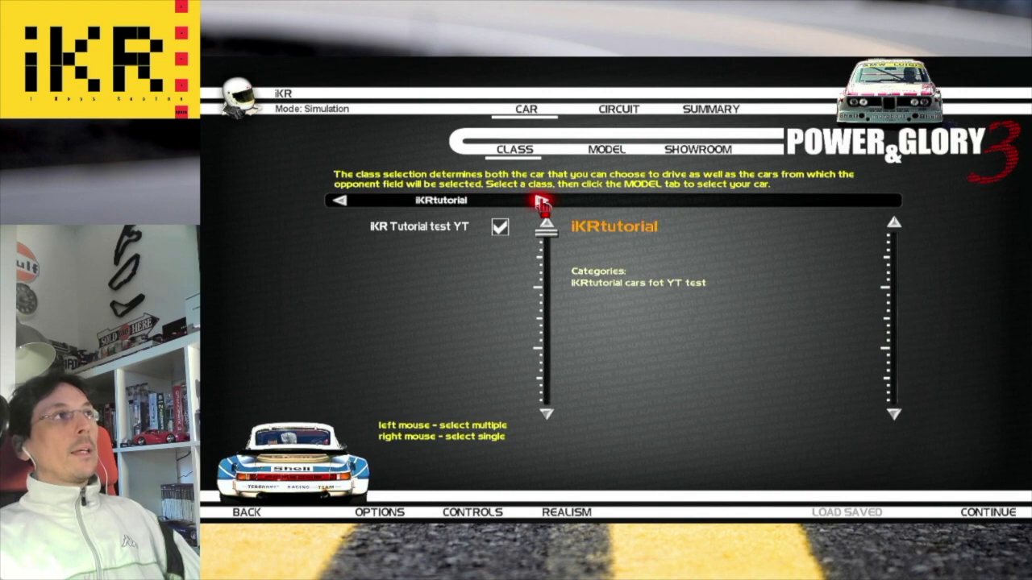
Step: Examine the Austin Healey 3000 MK II, BMW M3 E92 and Gr.C Toyota TS010 entries in the class's model list
click(610, 154)
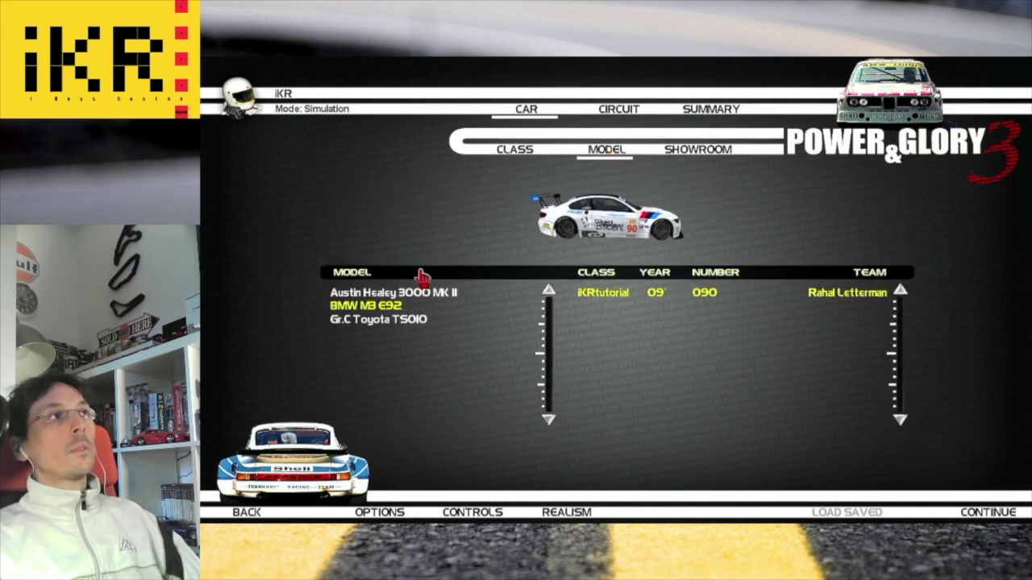
click(387, 292)
click(382, 307)
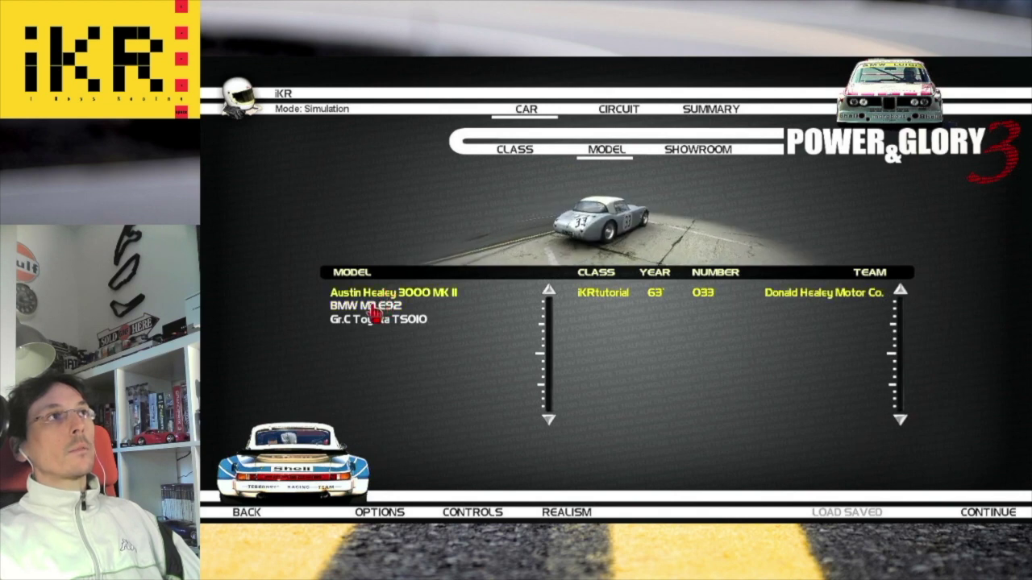
click(370, 323)
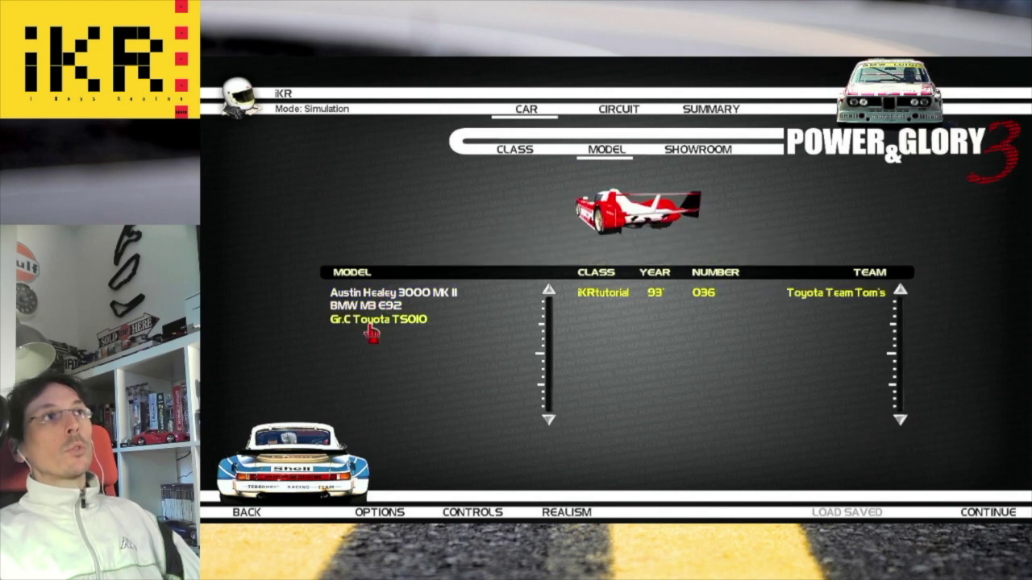
click(382, 308)
key(Up)
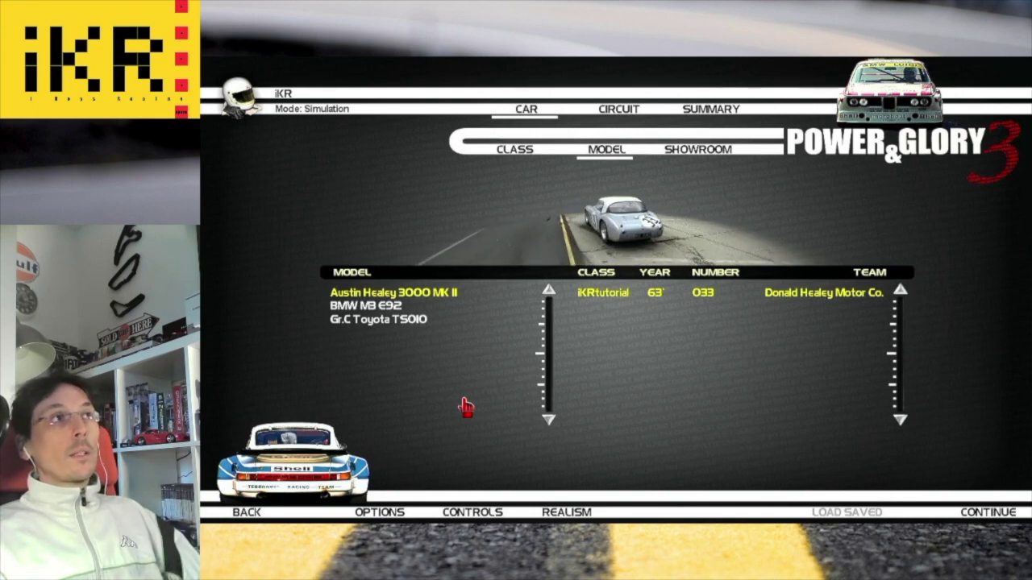
click(367, 308)
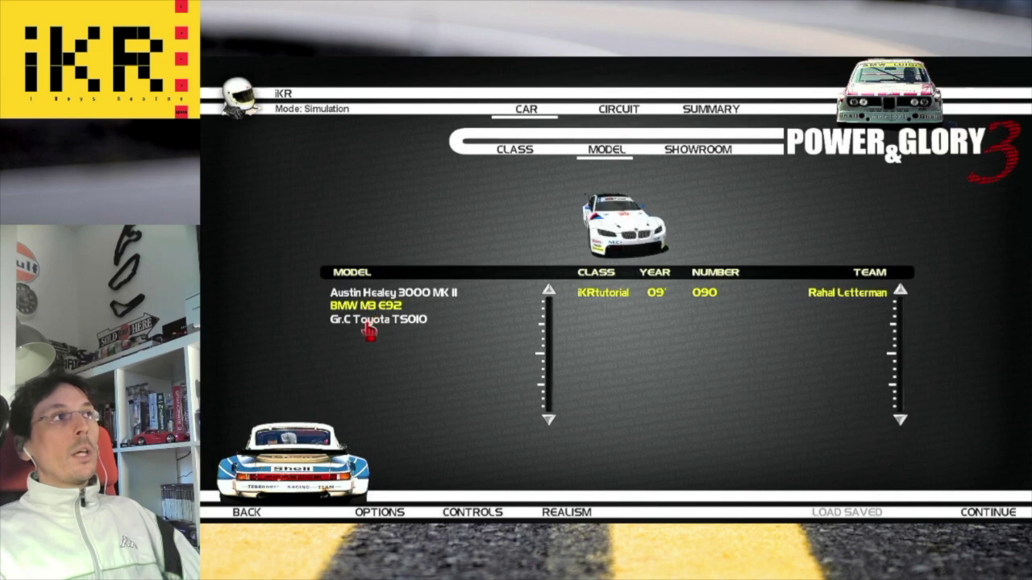
click(368, 324)
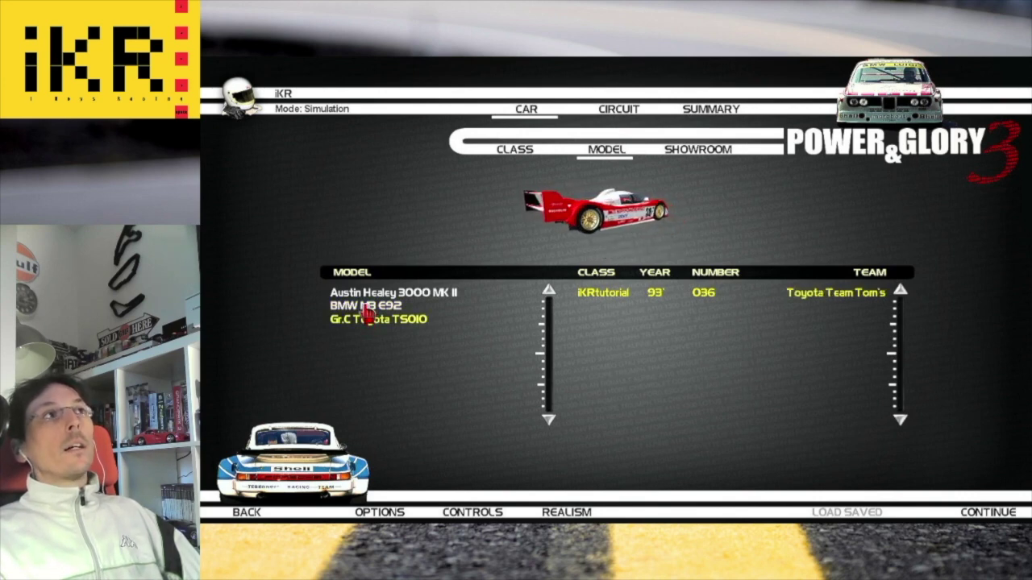
click(368, 307)
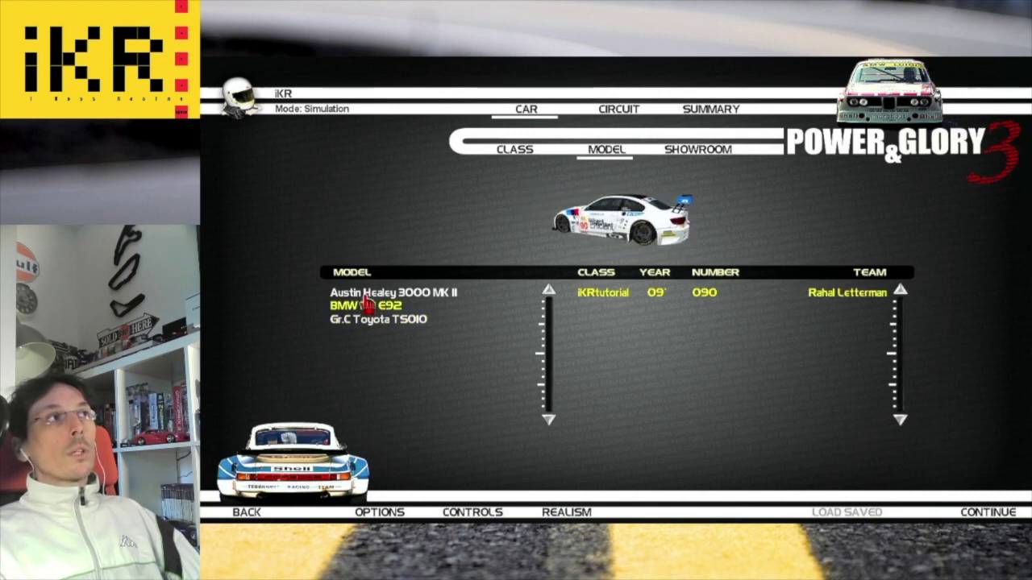
click(367, 298)
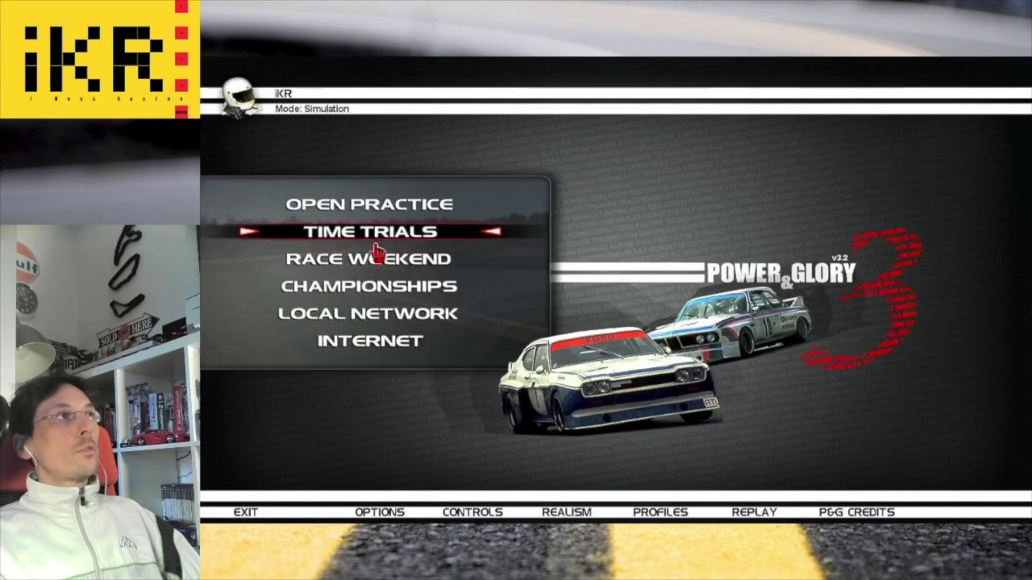
Step: Enter the Race Weekend setup, set the circuit to ILMC Imola and return to the summary
click(376, 262)
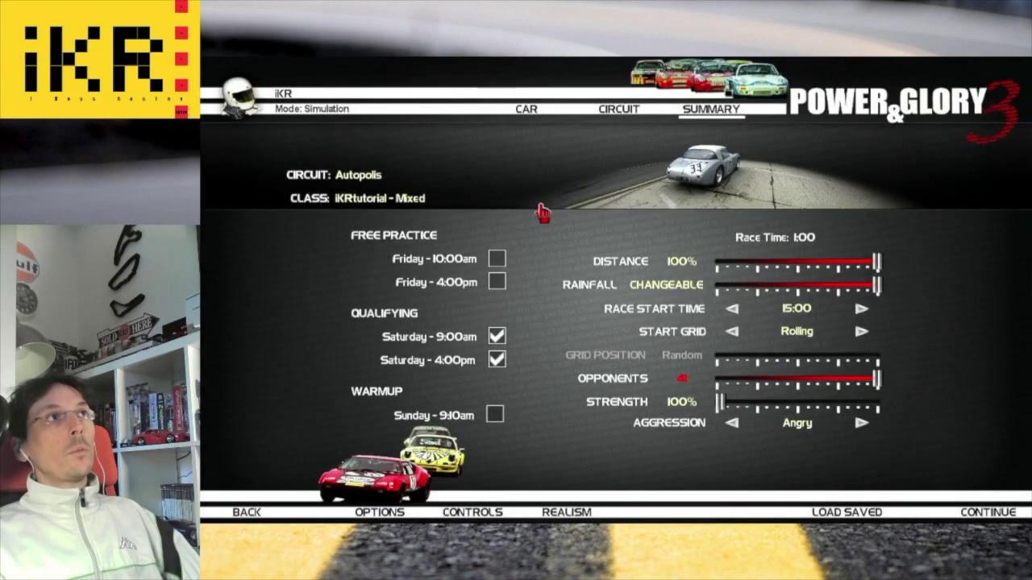
click(610, 123)
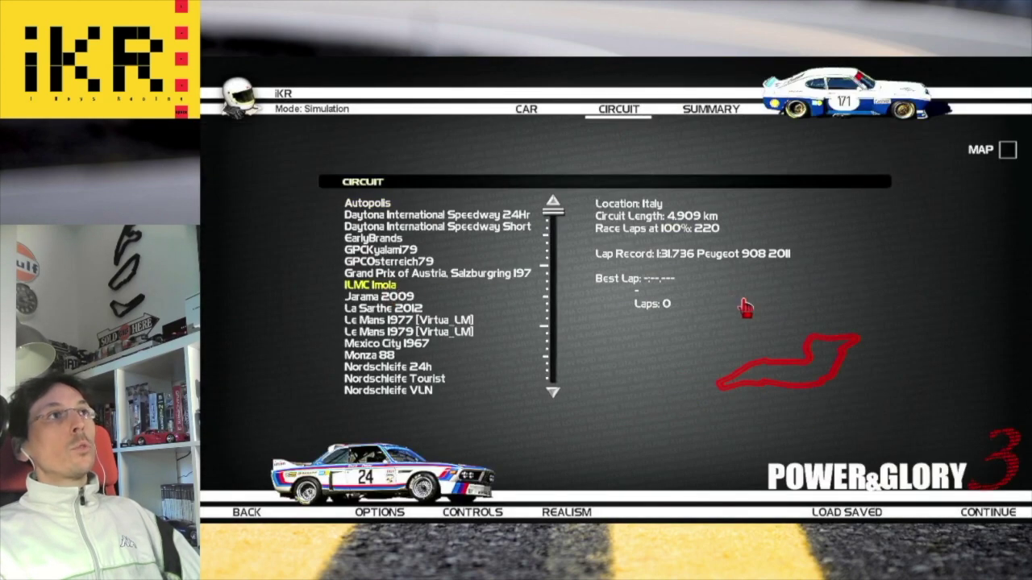
click(721, 113)
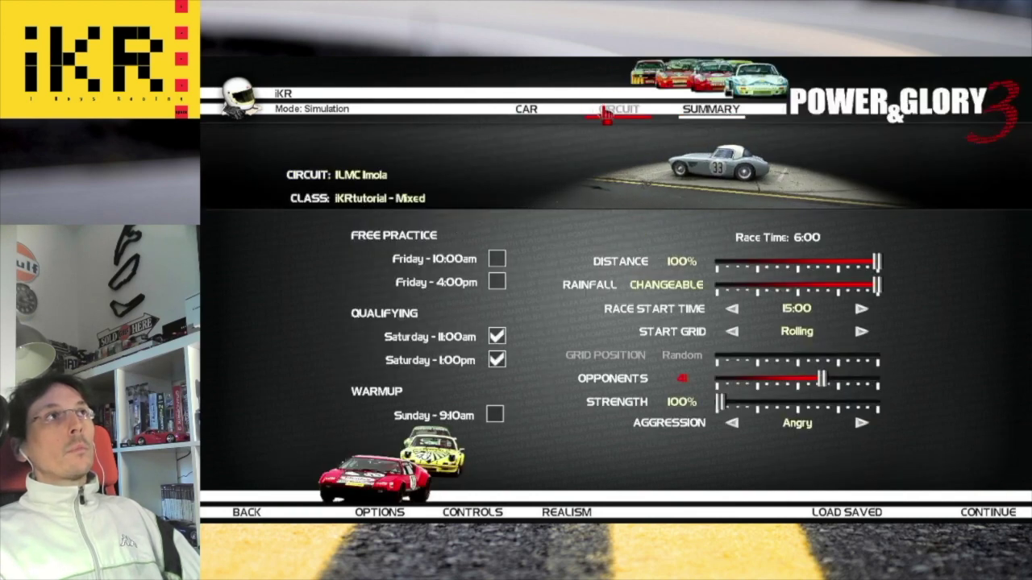
Step: View the Austin Healey 3000 MK II in the showroom, select it as the car and return to the race summary
click(535, 112)
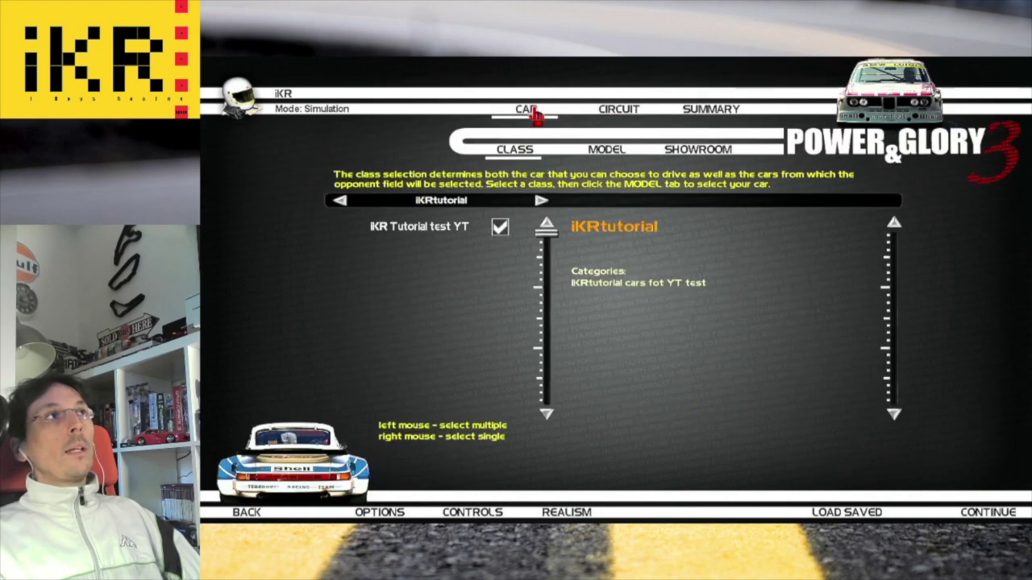
click(617, 153)
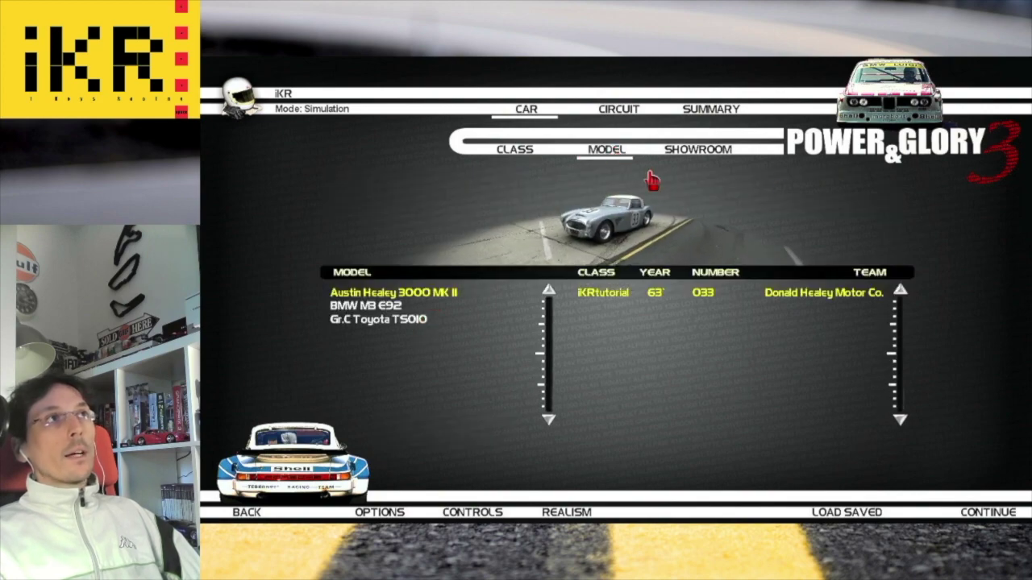
click(696, 153)
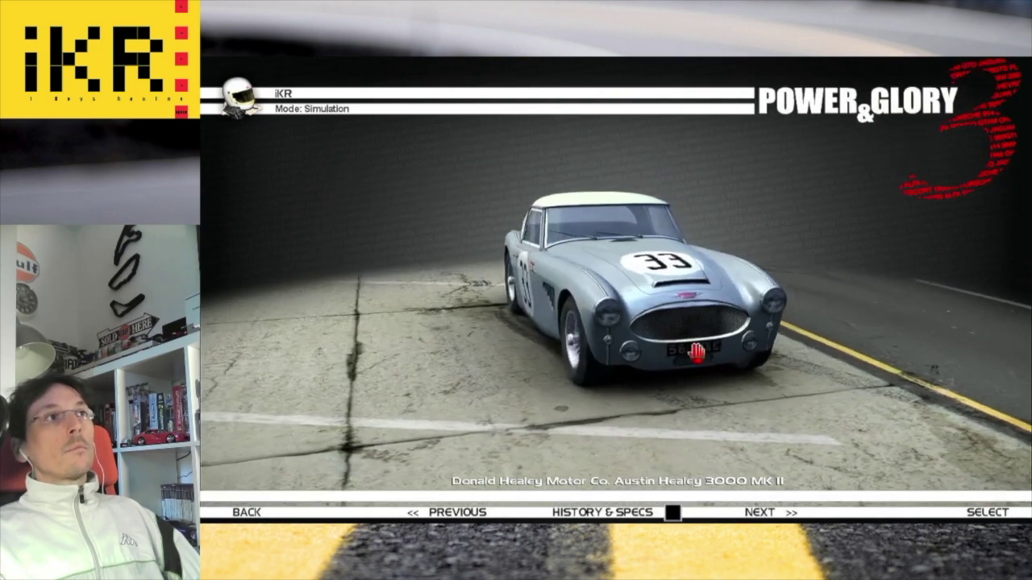
click(970, 504)
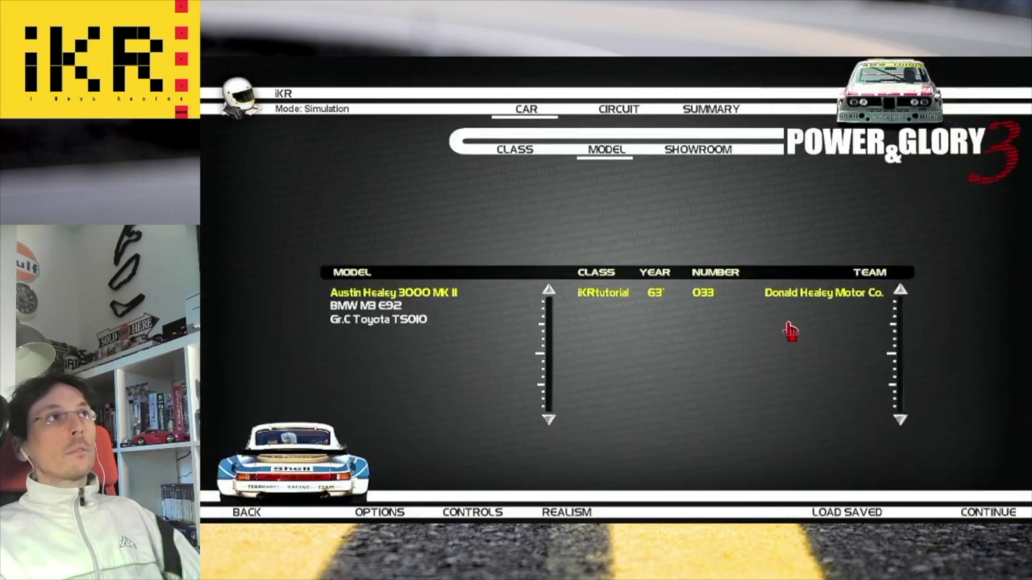
click(741, 117)
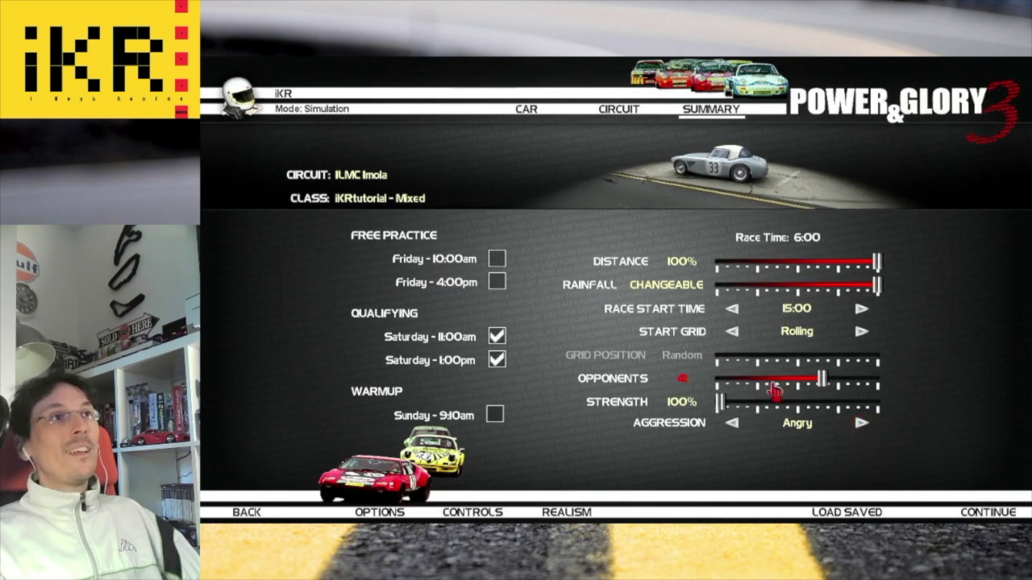
Step: Set the number of opponents to 2 and start the race at ILMC Imola, skipping both qualifying sessions
drag(820, 386, 722, 390)
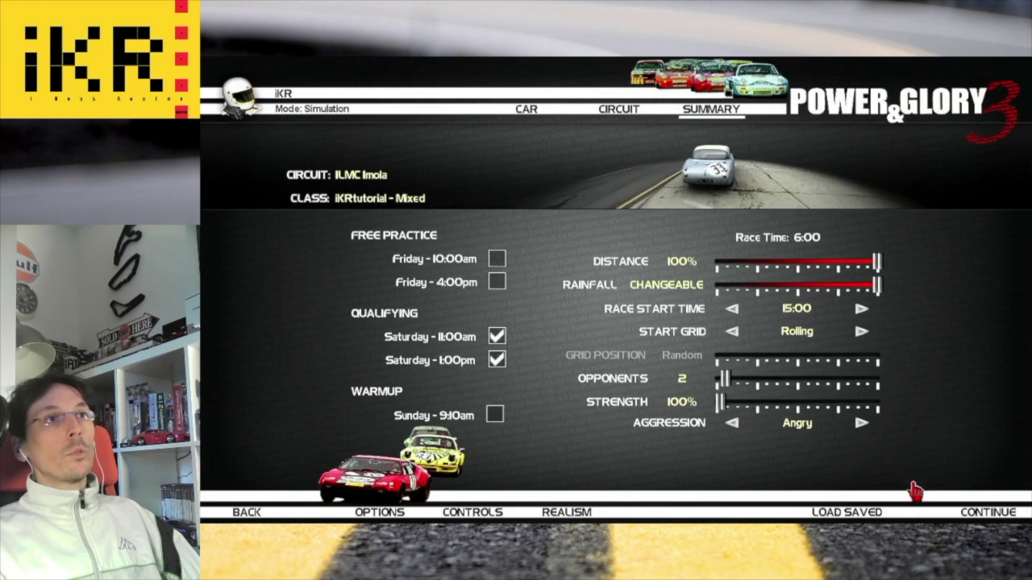
click(964, 513)
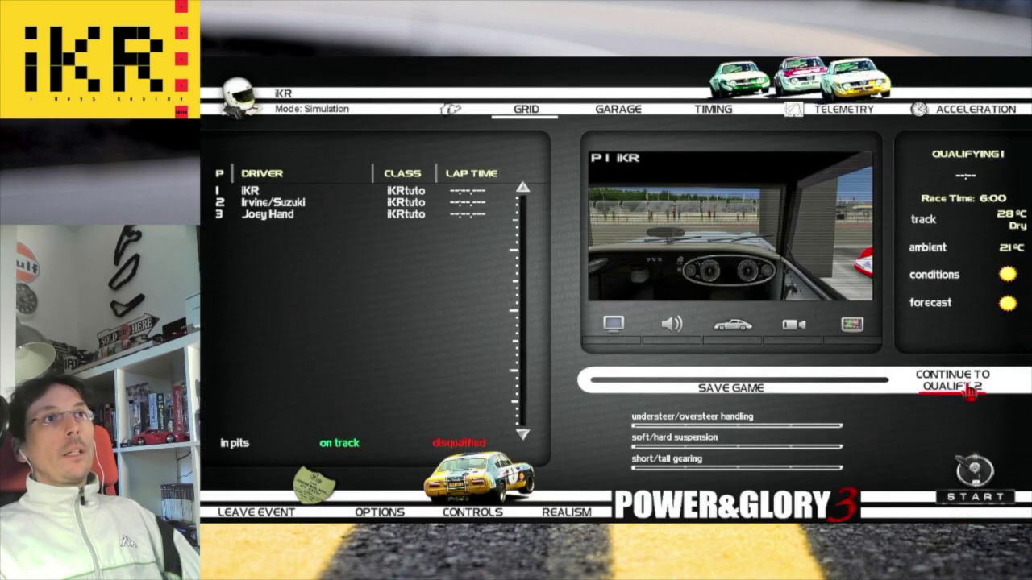
click(970, 393)
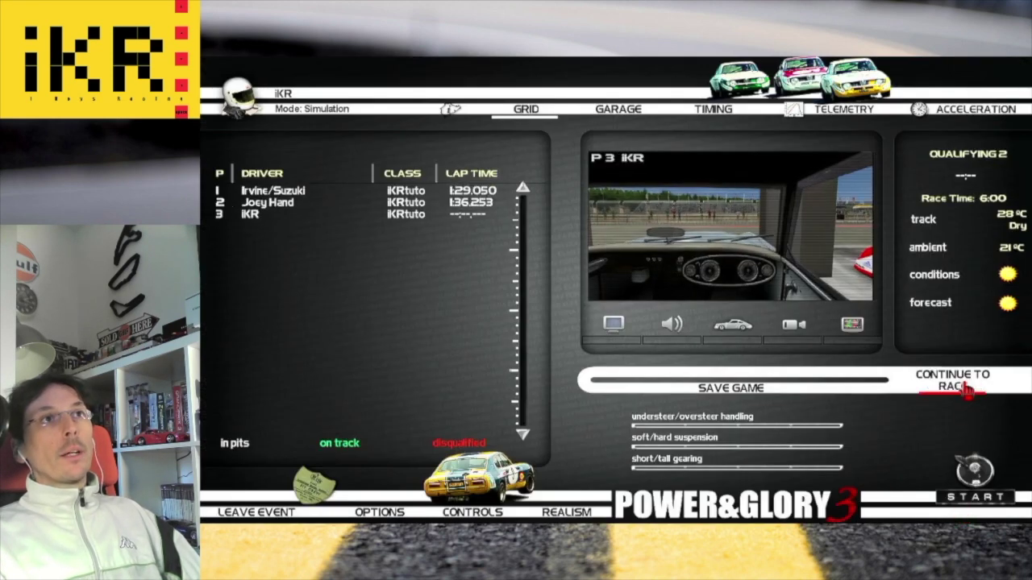
click(965, 390)
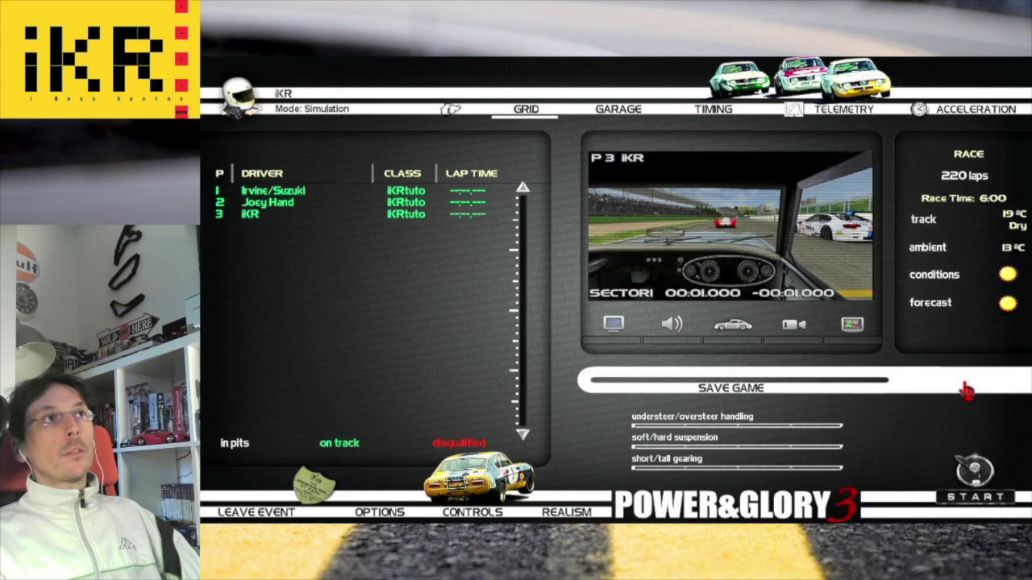
click(972, 474)
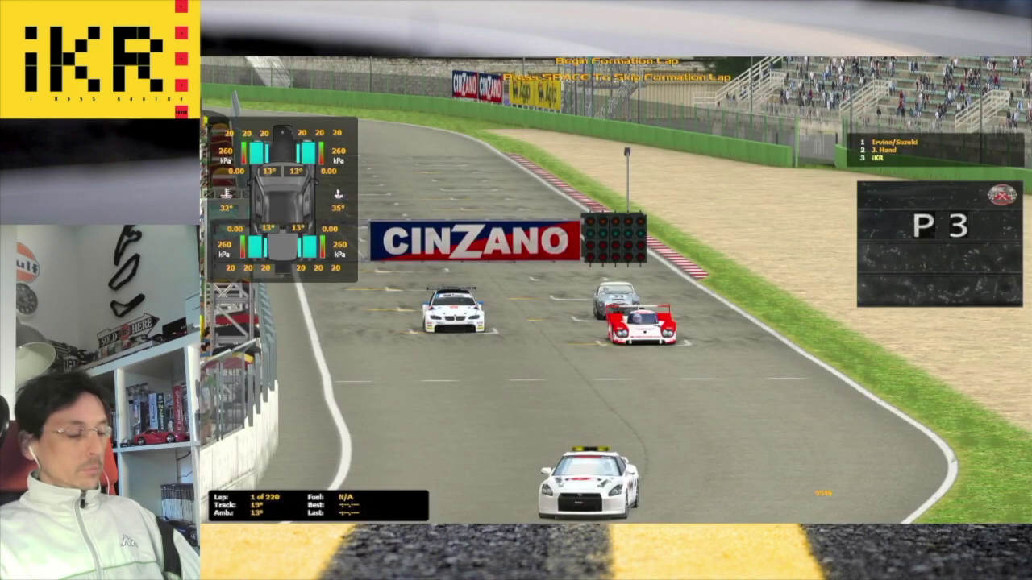
Step: Watch the three cars on the formation lap without the on-screen displays, from the trackside, bonnet and cockpit cameras
key(Tab)
key(Tab)
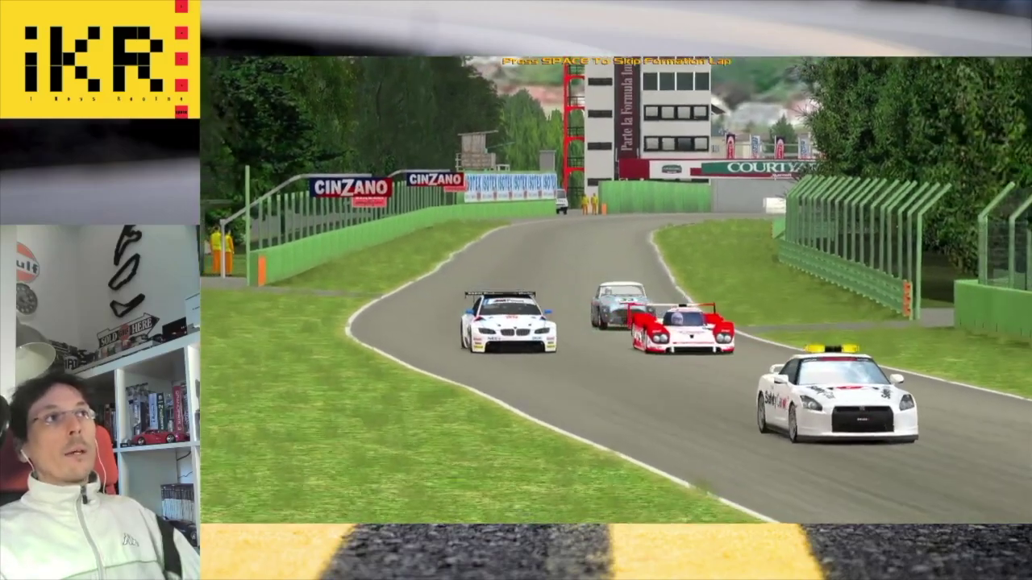
key(F1)
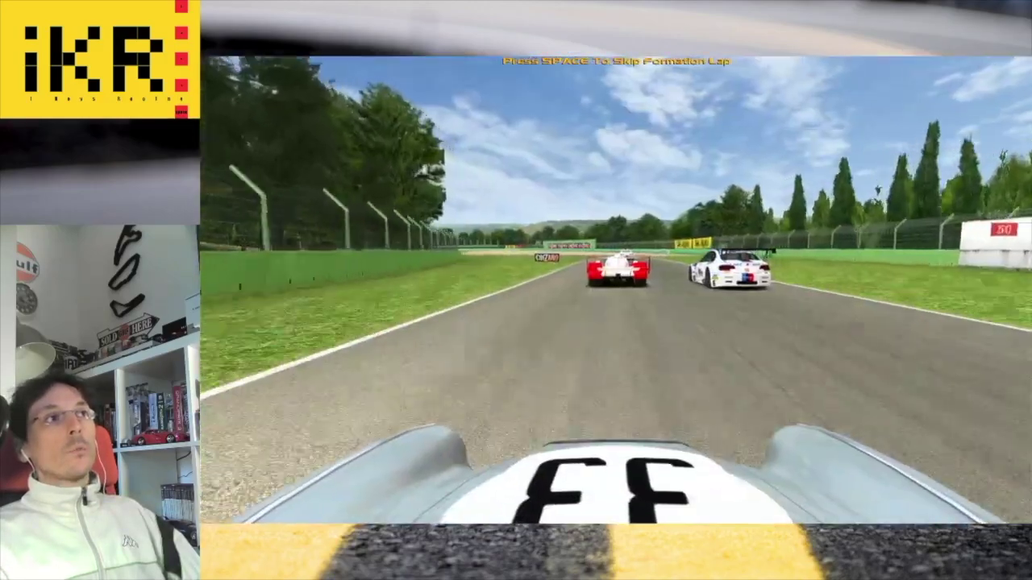
key(F1)
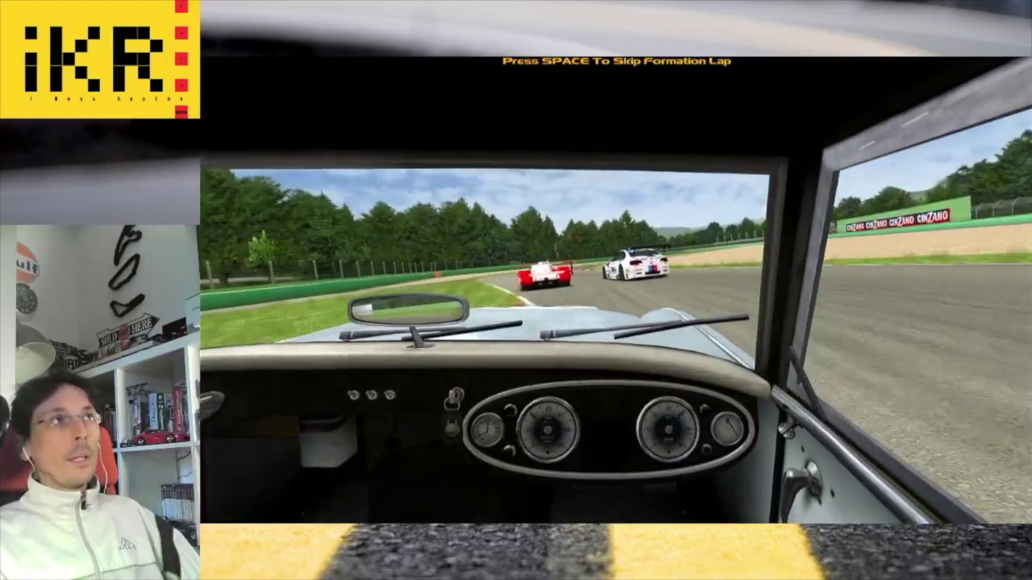
Step: Quit the race and leave the current event, exiting the game to Windows
key(Escape)
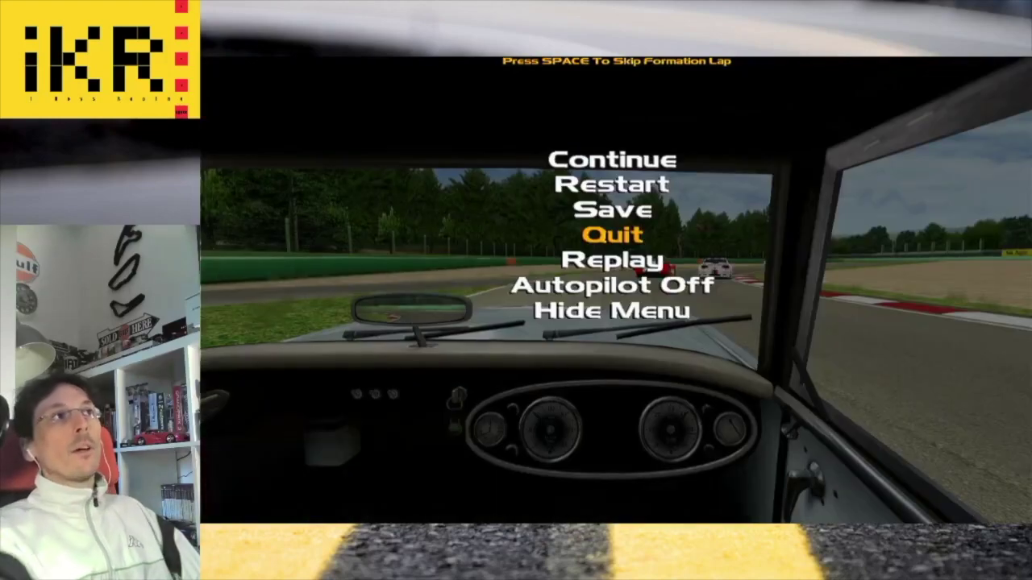
key(Return)
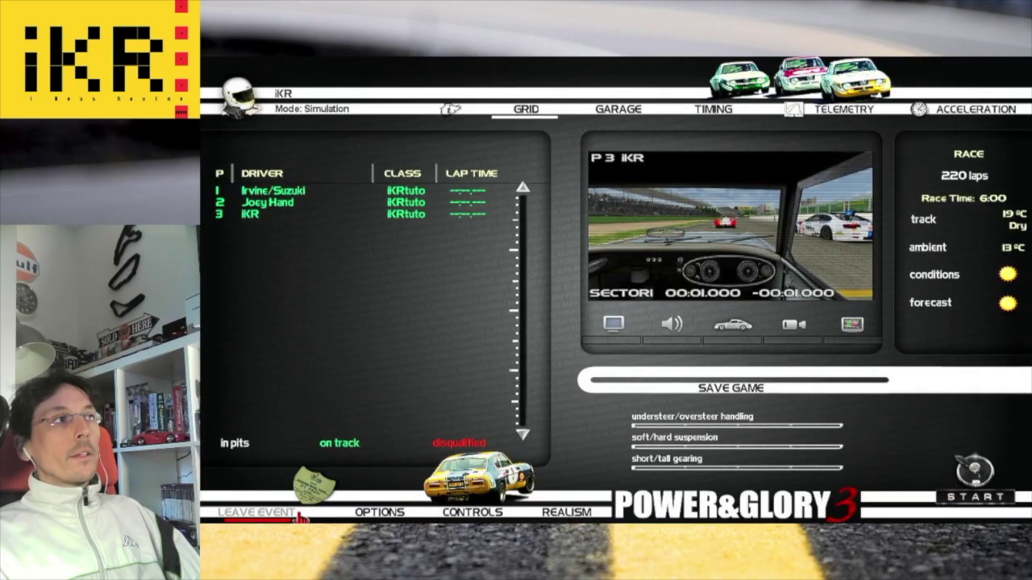
click(288, 514)
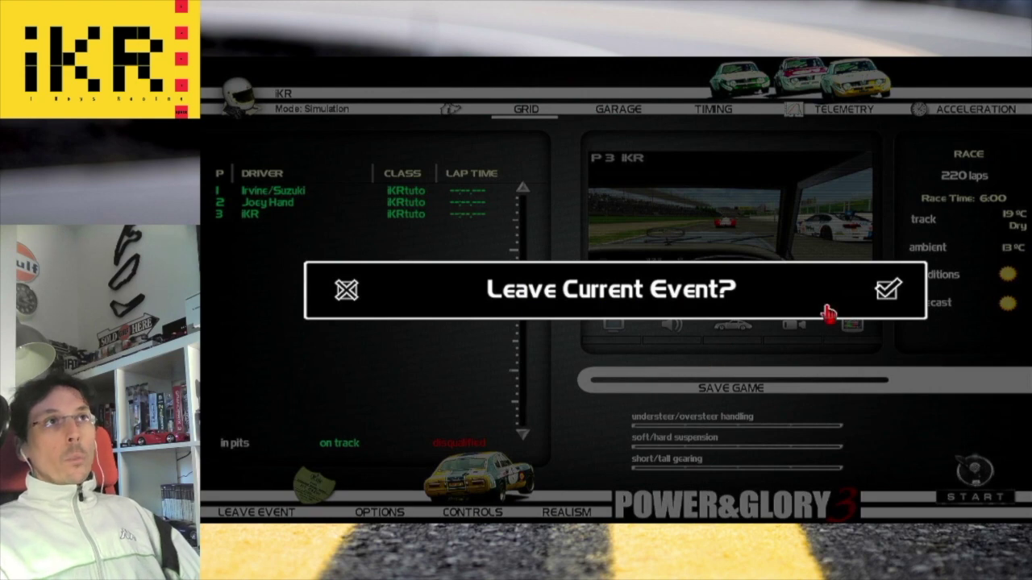
click(882, 303)
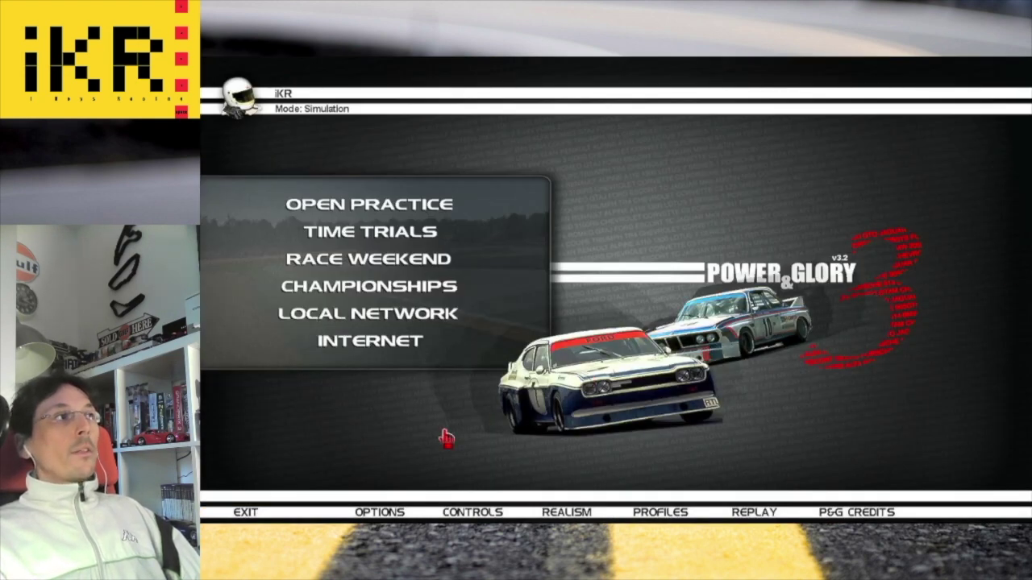
click(260, 518)
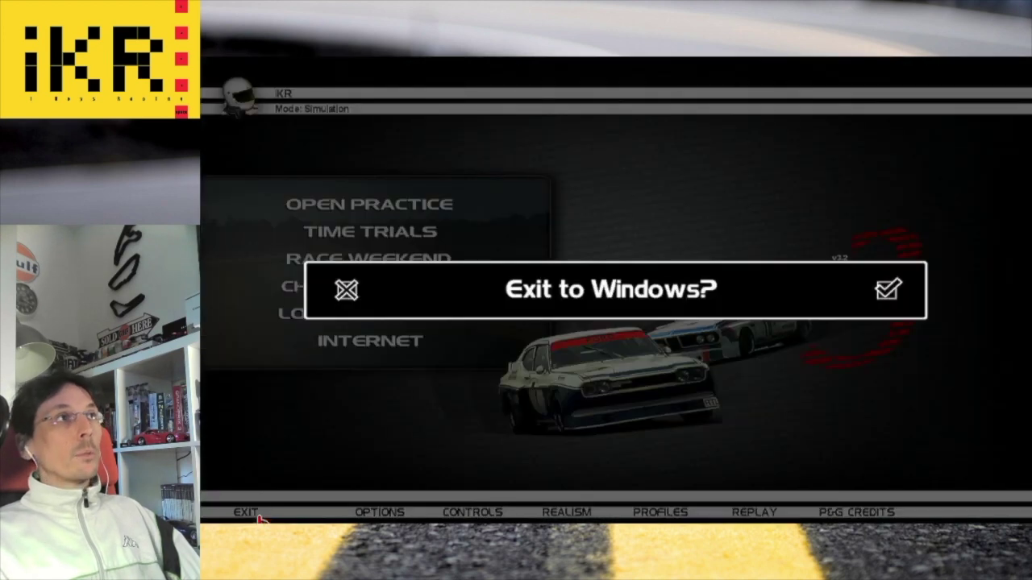
click(872, 295)
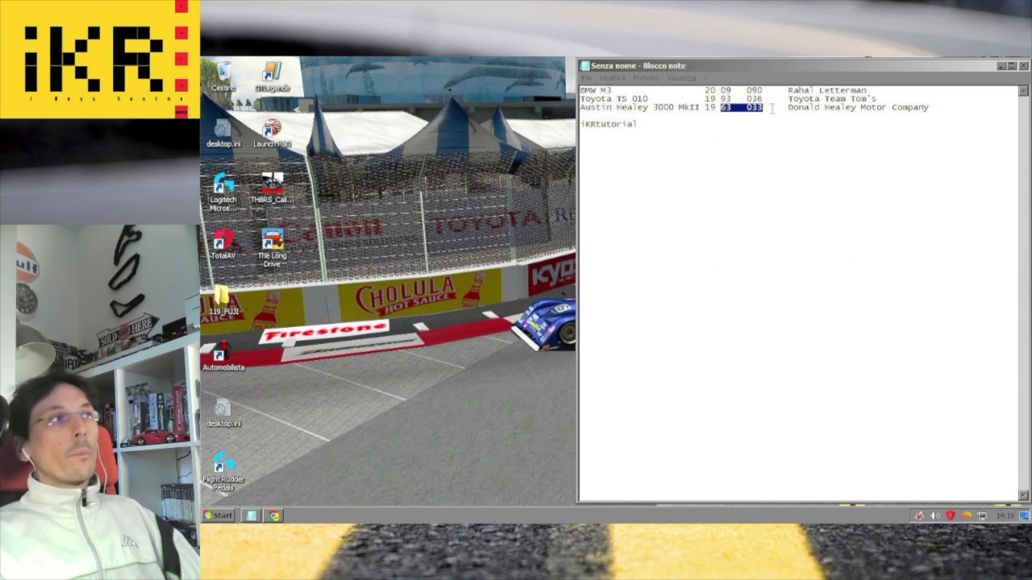
Step: Compare the whole car list in Notepad with the iKR WorldEnduranceChampionship spreadsheet in Chrome, zoomed to 150%
click(700, 126)
key(ctrl+a)
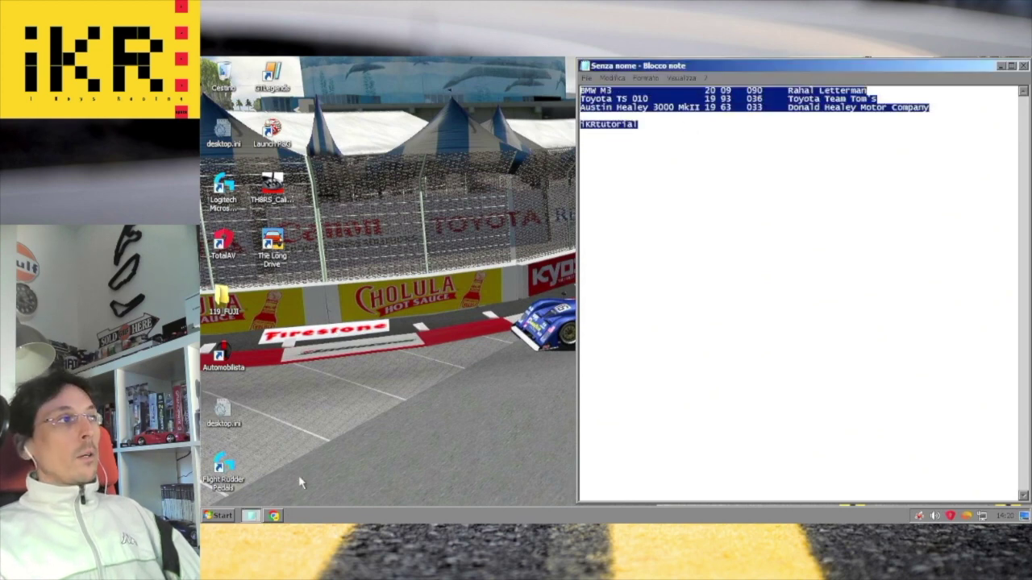
click(275, 517)
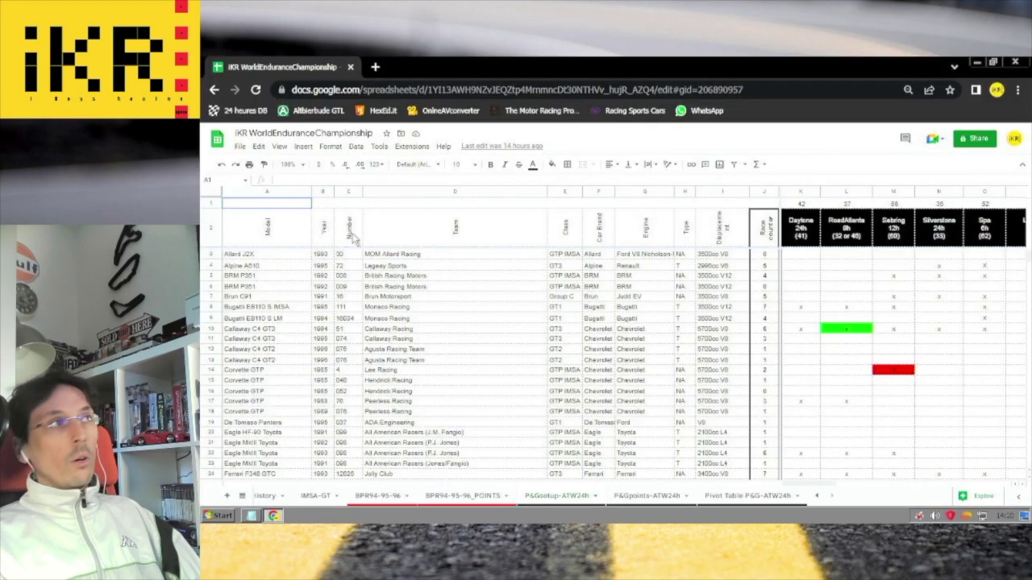
click(263, 244)
key(Down)
click(289, 166)
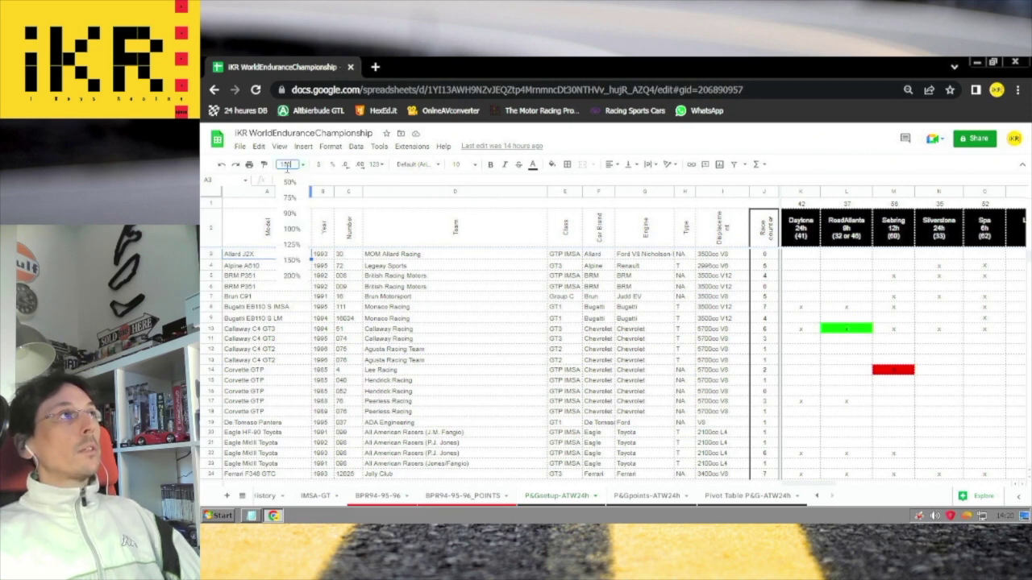
click(292, 259)
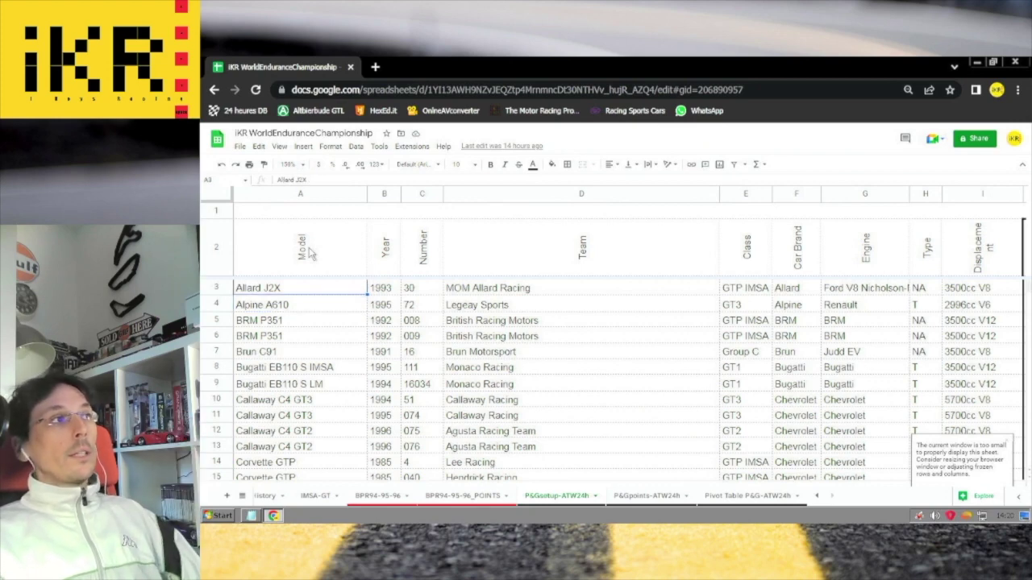
click(252, 516)
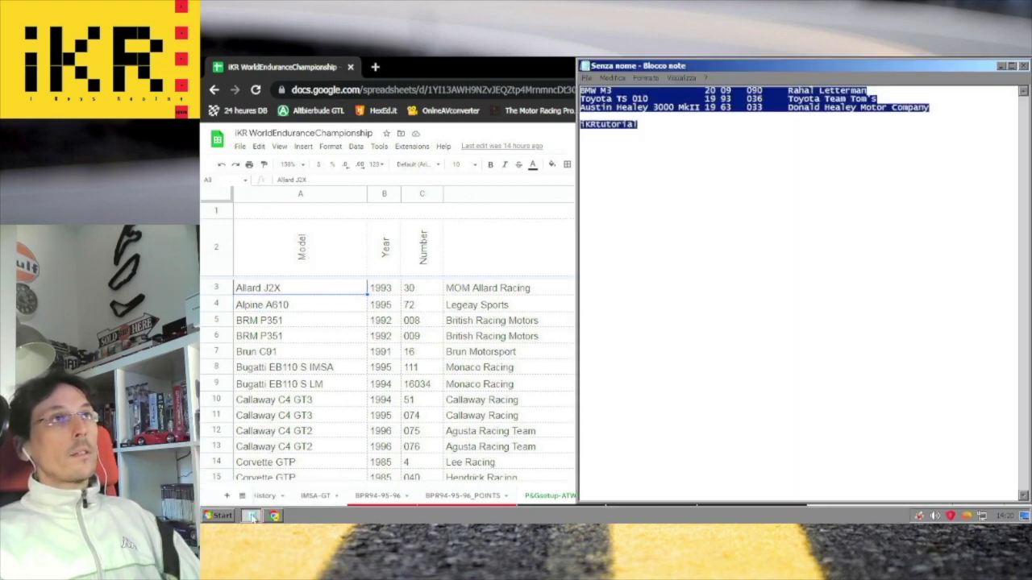
click(274, 515)
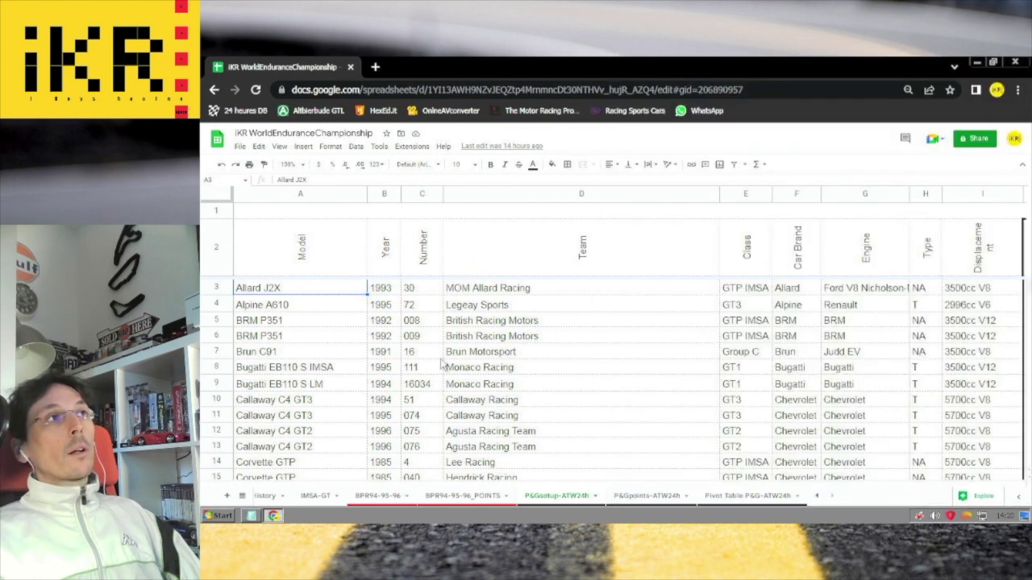
Step: Correct the team name of the Allard J2X to "MOMO Allard Racing"
click(577, 288)
click(289, 182)
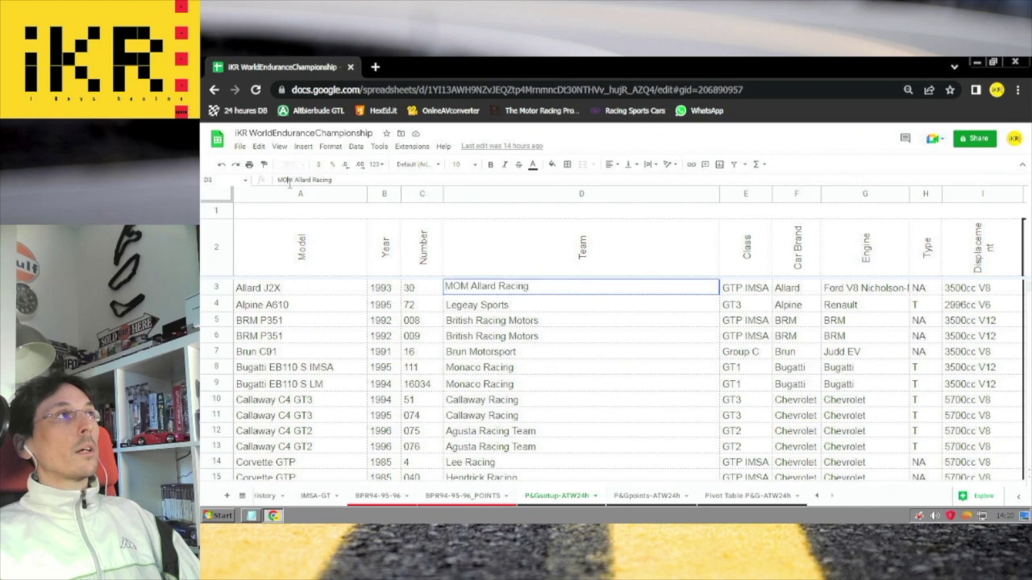
text(O)
click(331, 167)
key(Right)
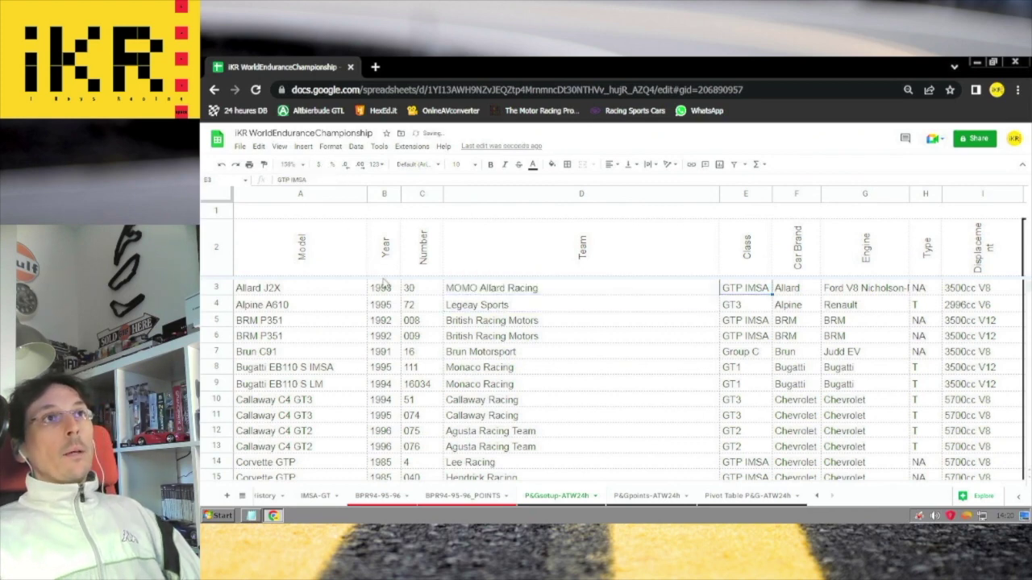
Step: Examine the Allard J2X's class, engine and displacement data with the sheet zoomed out to include the race columns
key(Right)
key(Right)
key(Right)
key(Right)
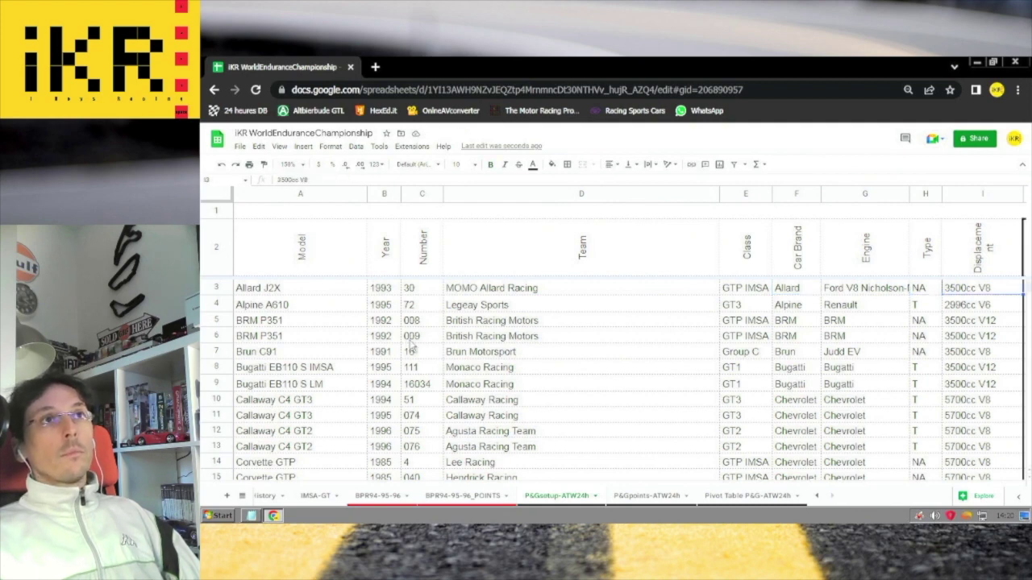
click(287, 164)
click(292, 221)
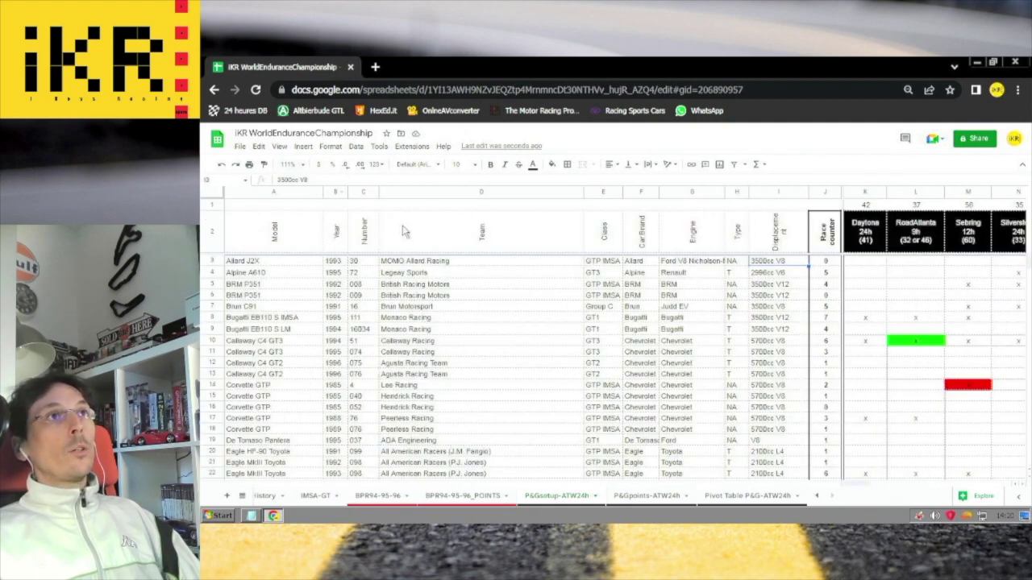
key(Right)
key(Right)
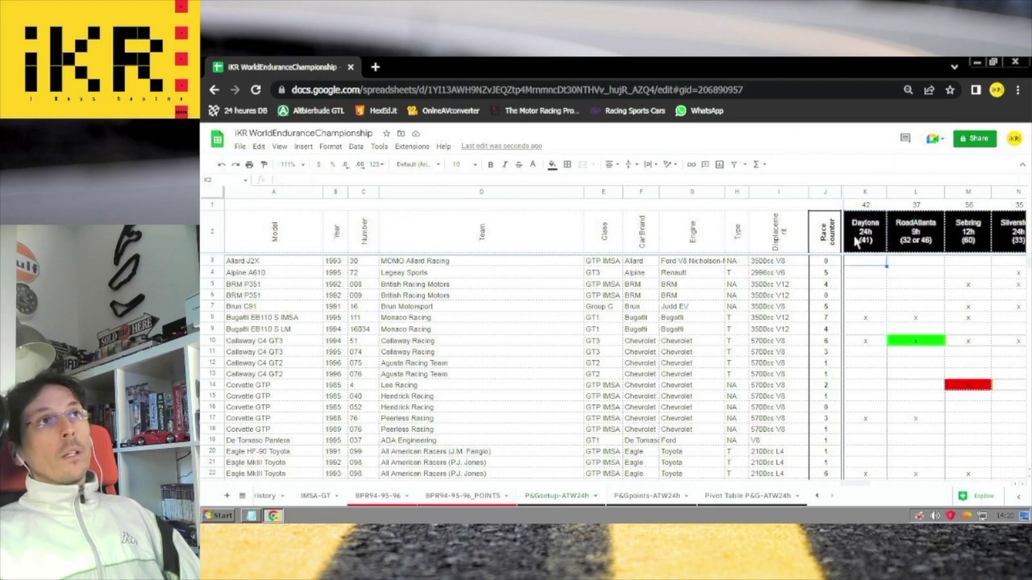
Step: Examine the car entries in the Daytona 24h column and return to its header
key(Down)
key(Down)
key(Down)
key(Down)
key(Down)
key(Down)
key(Up)
key(Up)
key(Up)
key(Up)
key(Up)
key(Up)
key(Up)
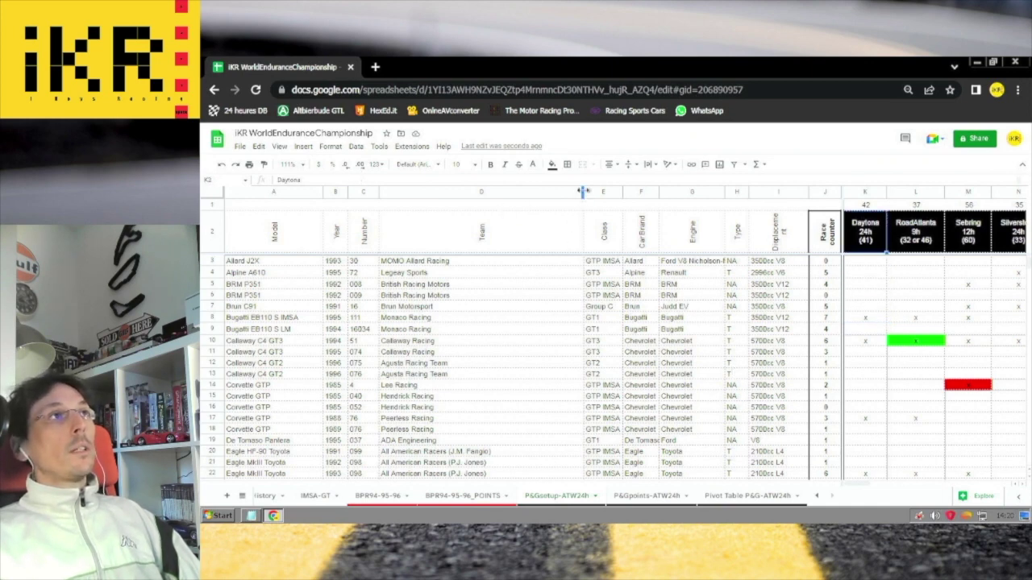
Step: Narrow the Team column and enlarge the sheet's zoom while keeping the race columns in view
drag(581, 192, 493, 186)
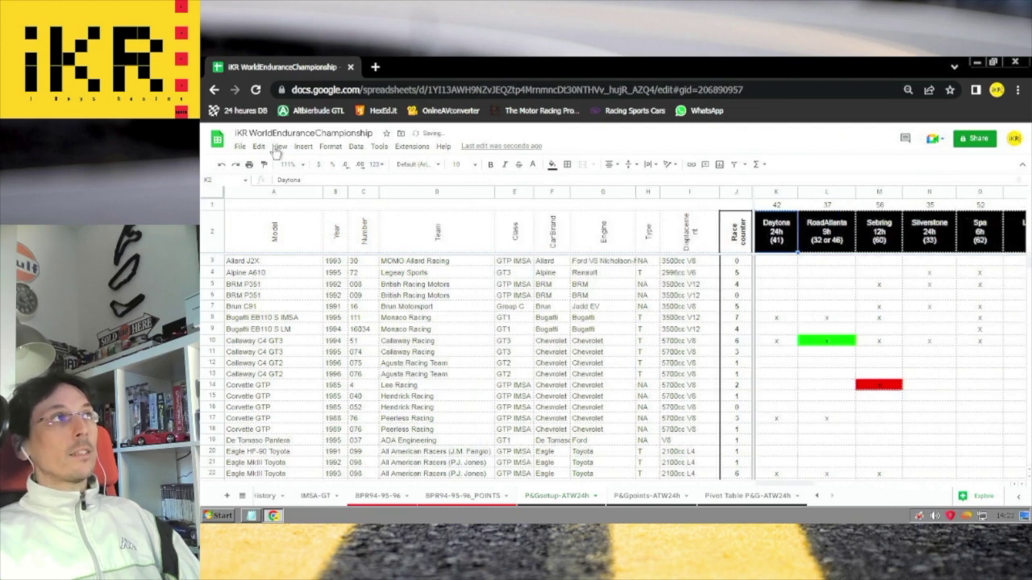
key(Return)
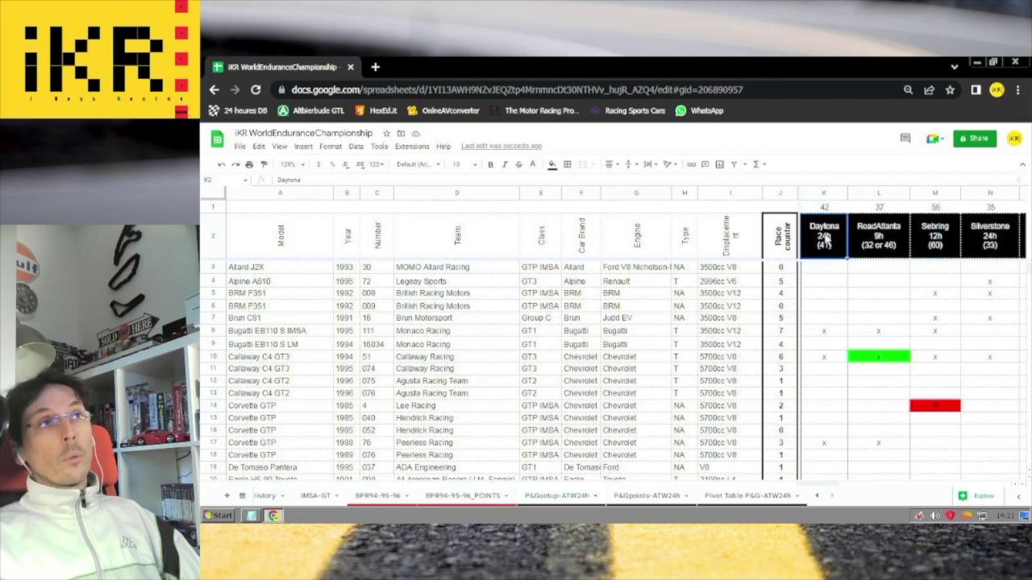
Step: Compare the car count formulas above the Daytona and RoadAtlanta headers with the figures in the headers
key(Up)
key(Down)
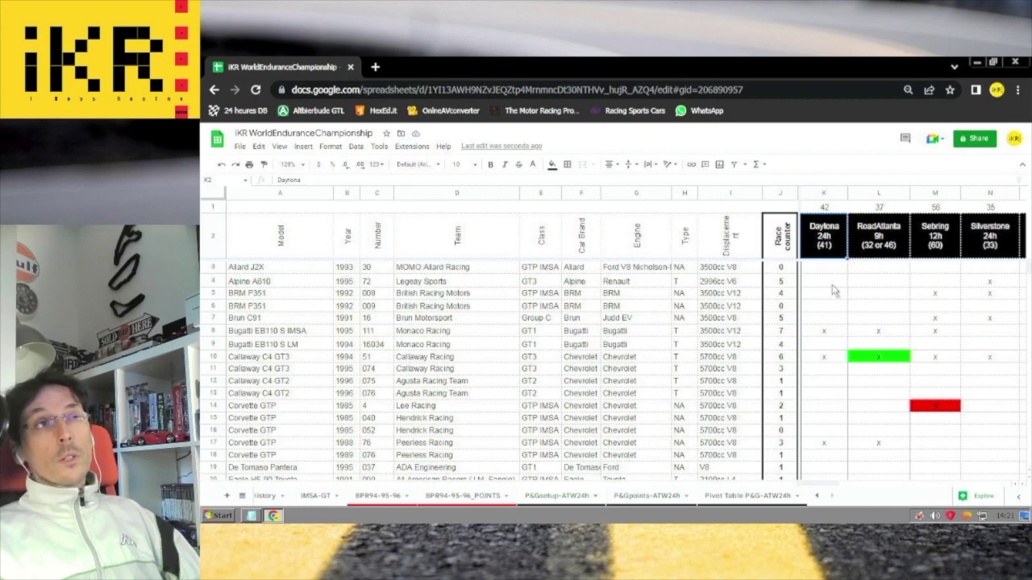
key(Up)
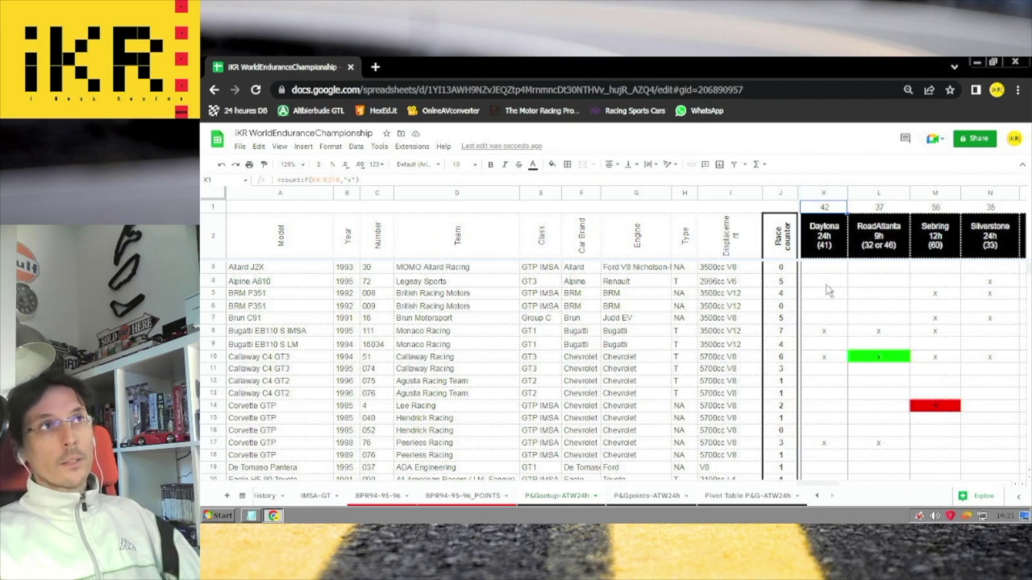
key(Right)
key(Down)
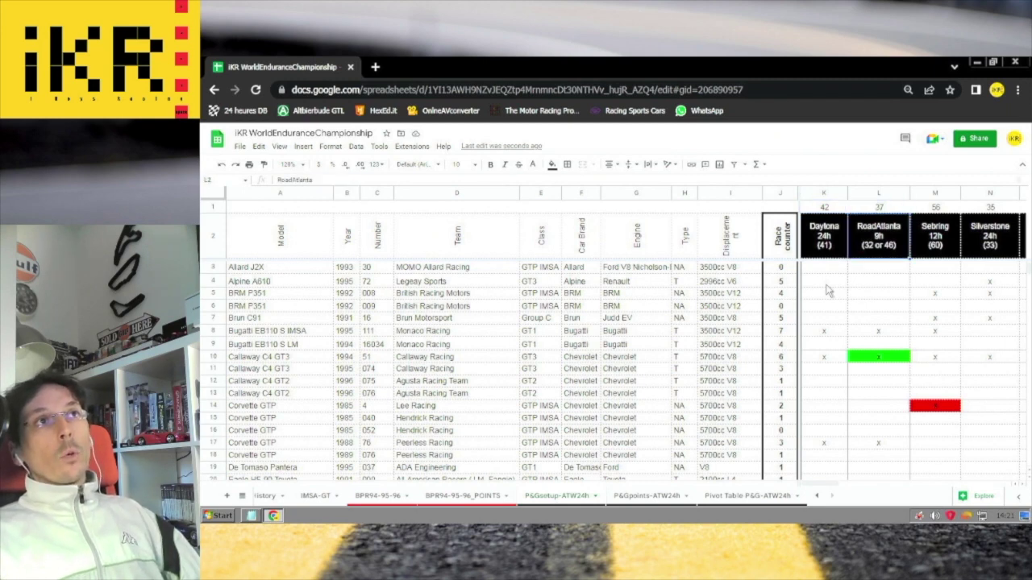
key(Up)
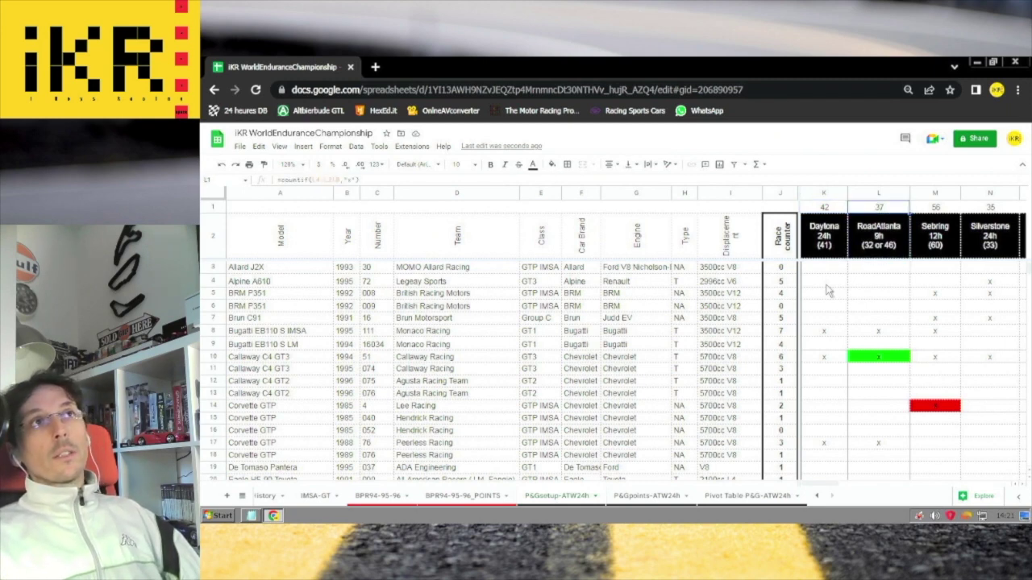
Step: Review the entries down the Daytona column and highlight the entire Bugatti EB110 S IMSA row
key(Left)
key(Down)
key(Down)
key(Down)
key(Down)
key(Down)
key(Down)
key(Down)
key(Down)
key(Down)
key(Down)
key(Up)
key(Up)
key(Up)
key(shift+space)
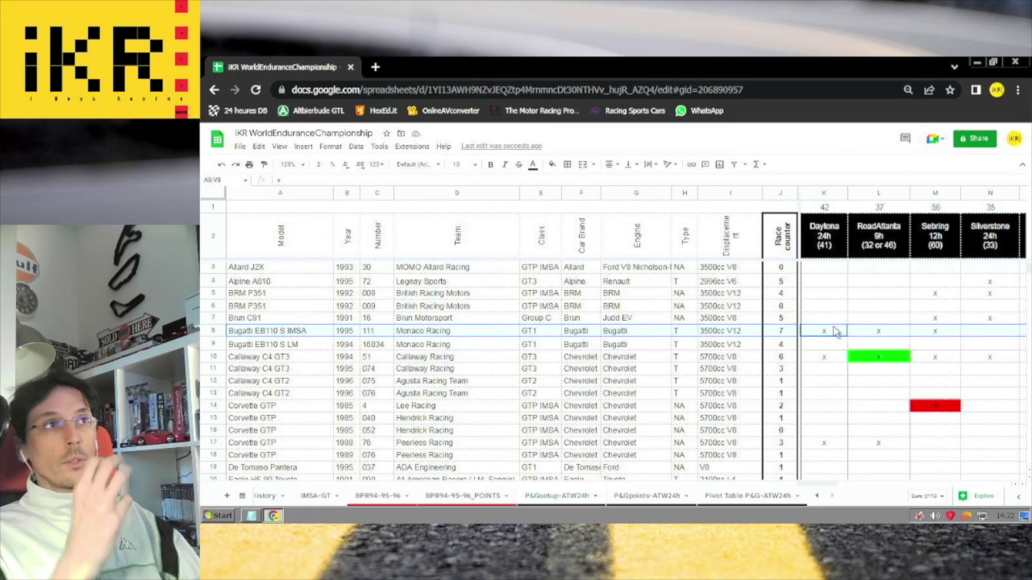
Step: Open the SIM_ATW24h.gdb file from the GameData folder of P&G on drive E
key(super+e)
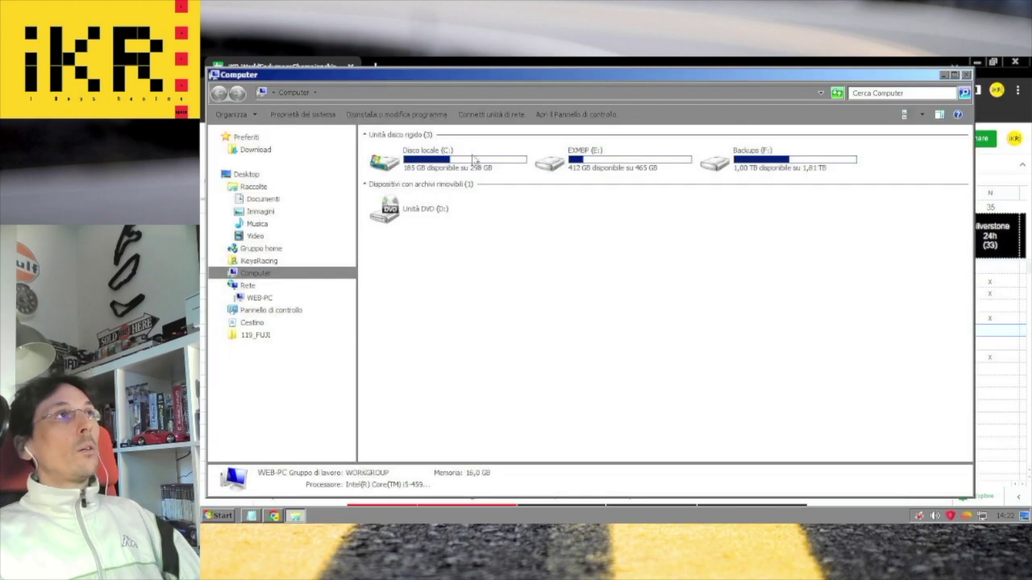
double_click(620, 150)
double_click(381, 163)
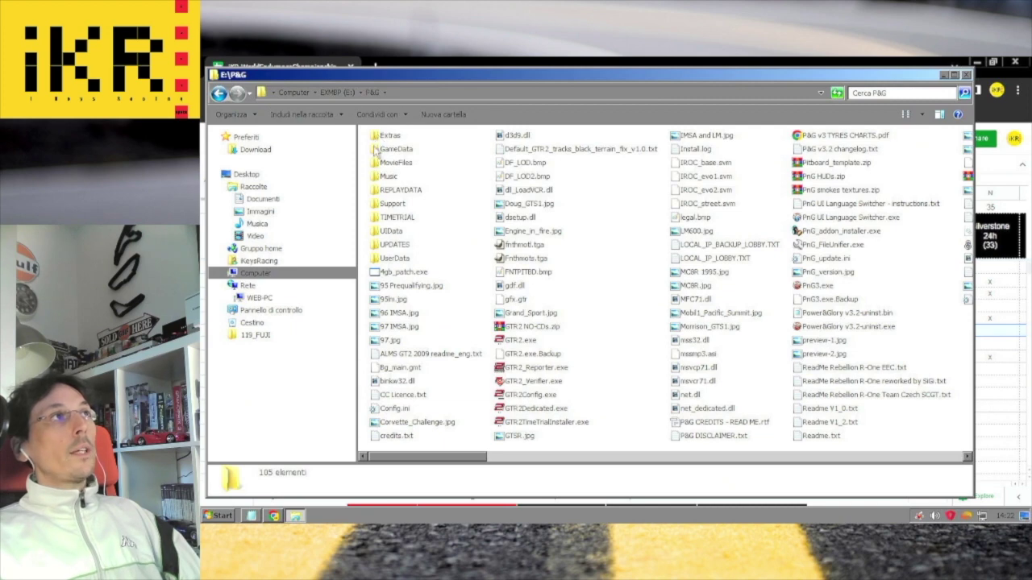
double_click(375, 150)
text(SIM_ATW)
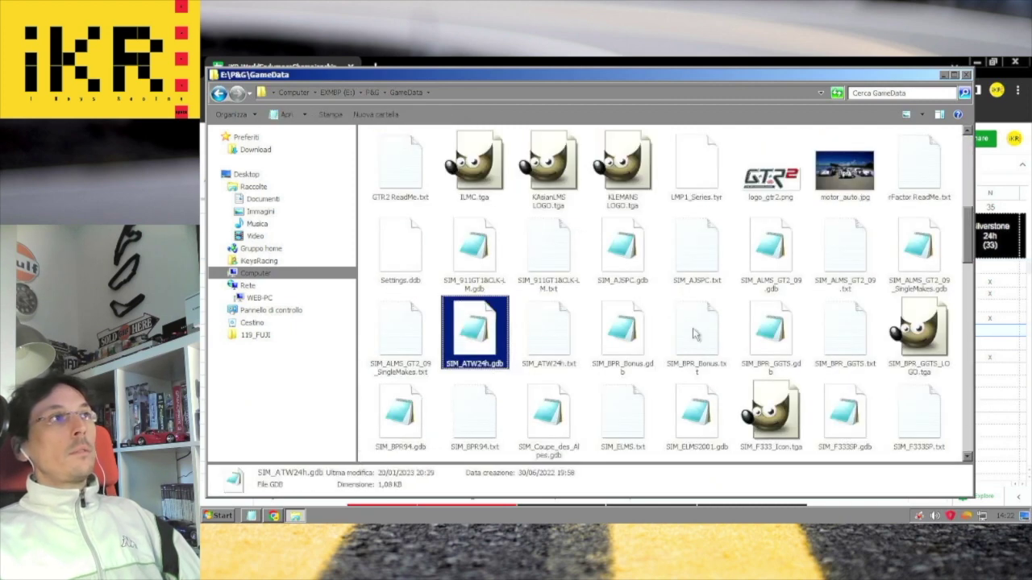
key(Return)
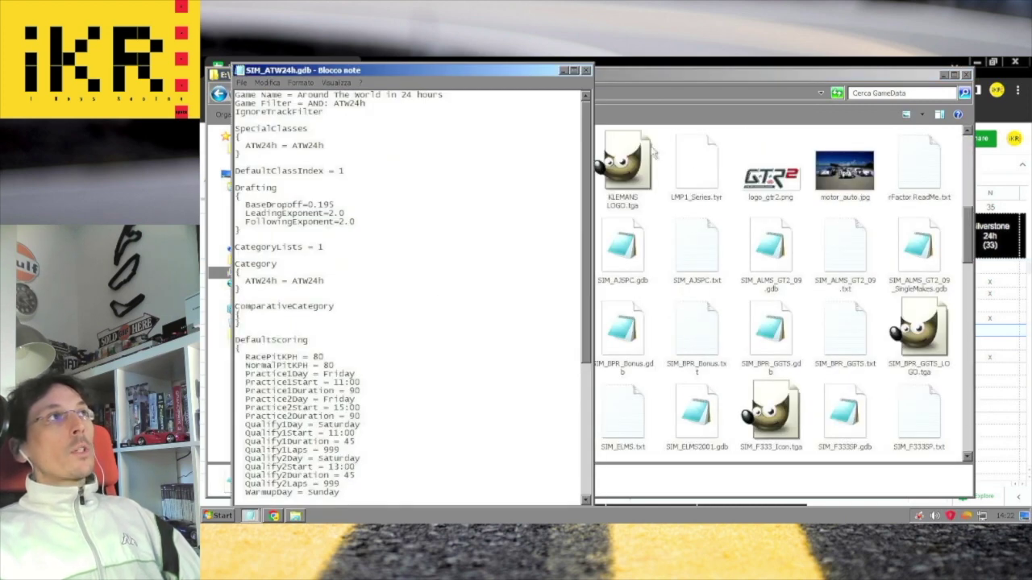
Step: Highlight the ATW24h value in the Game Filter line, then close the file and the folder window
double_click(347, 105)
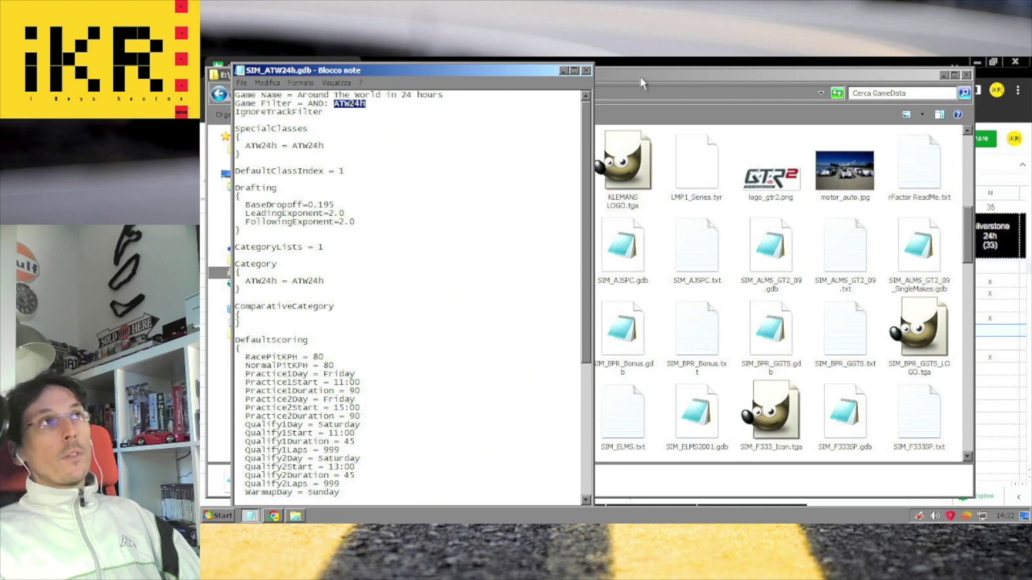
click(587, 71)
key(alt+F4)
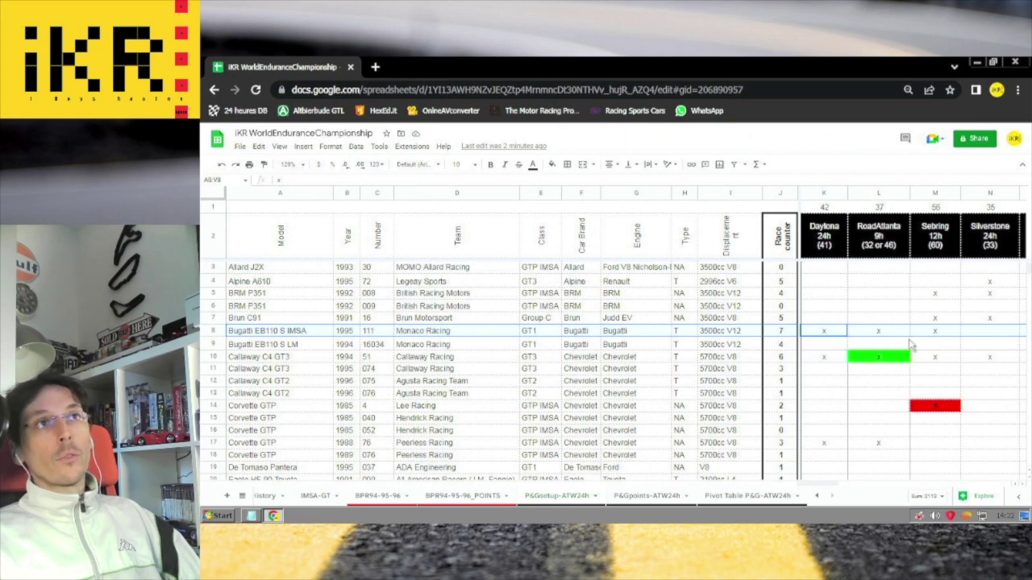
Step: Move to the Silverstone cell of the Bugatti EB110 S IMSA entry and highlight its entire row
key(Right)
key(Right)
key(Right)
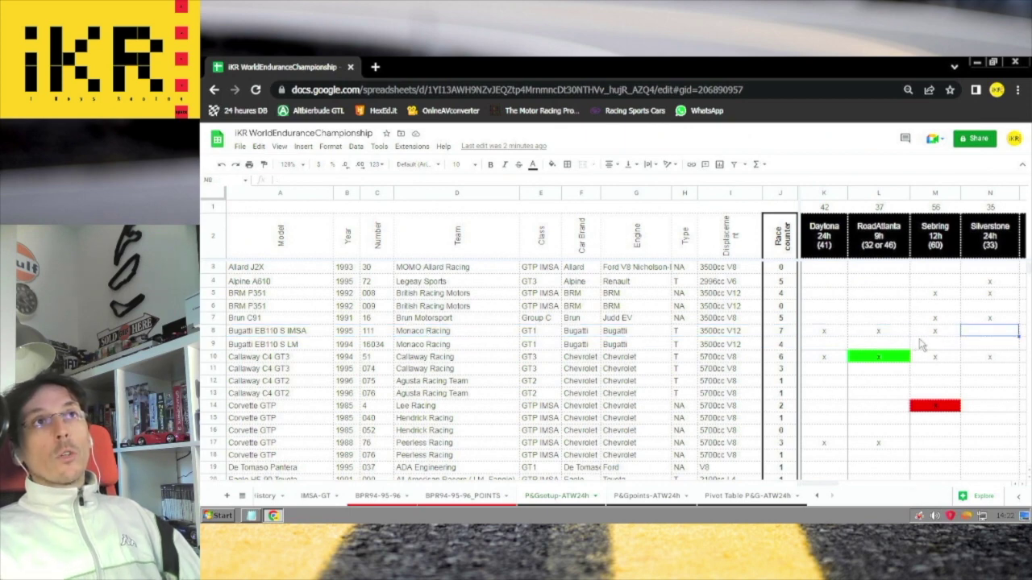
key(shift+space)
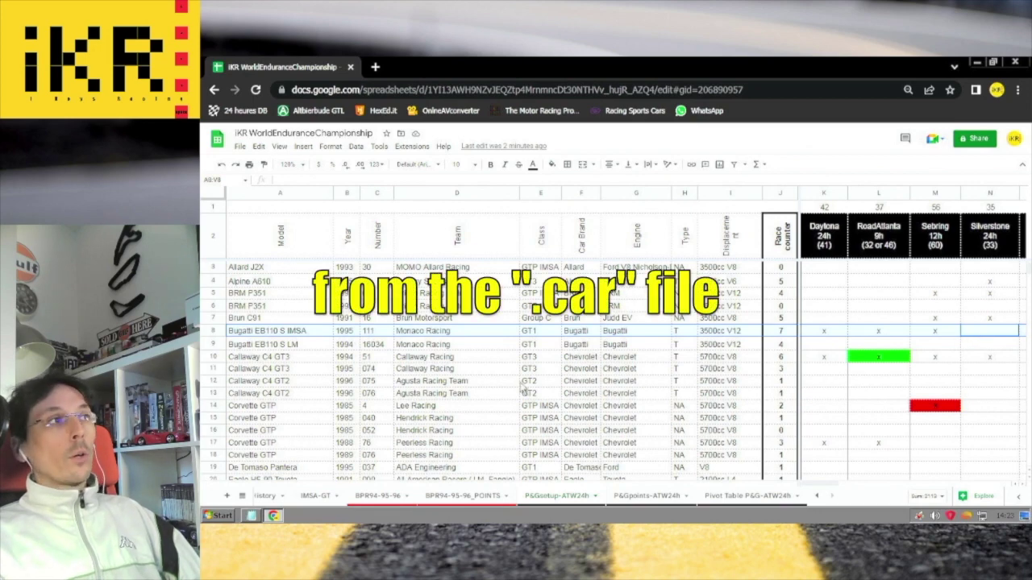
Step: Open the E:\P&G\GameData\Teams folder and narrow its window to reveal the car list in the notes behind it
click(252, 517)
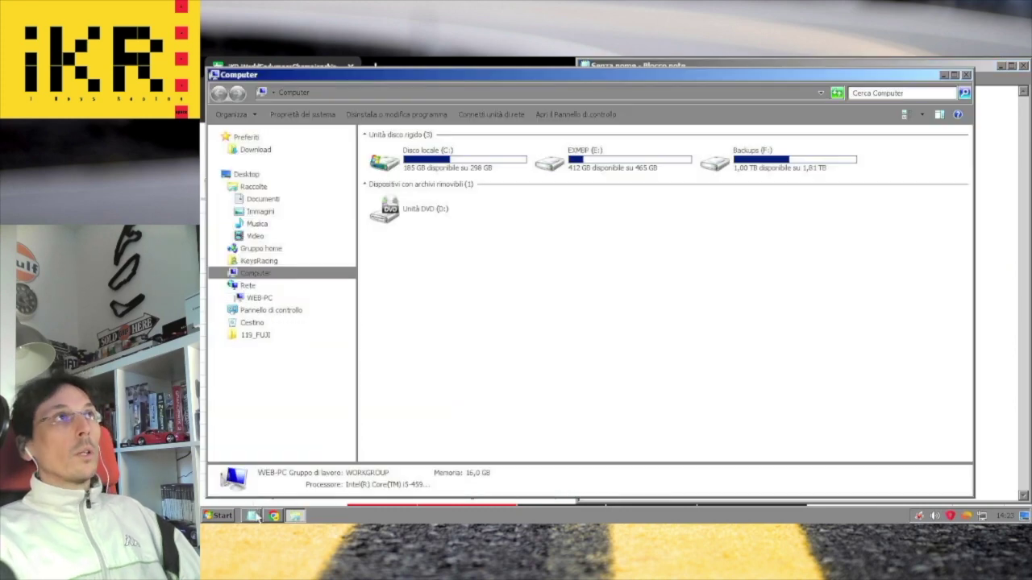
double_click(664, 165)
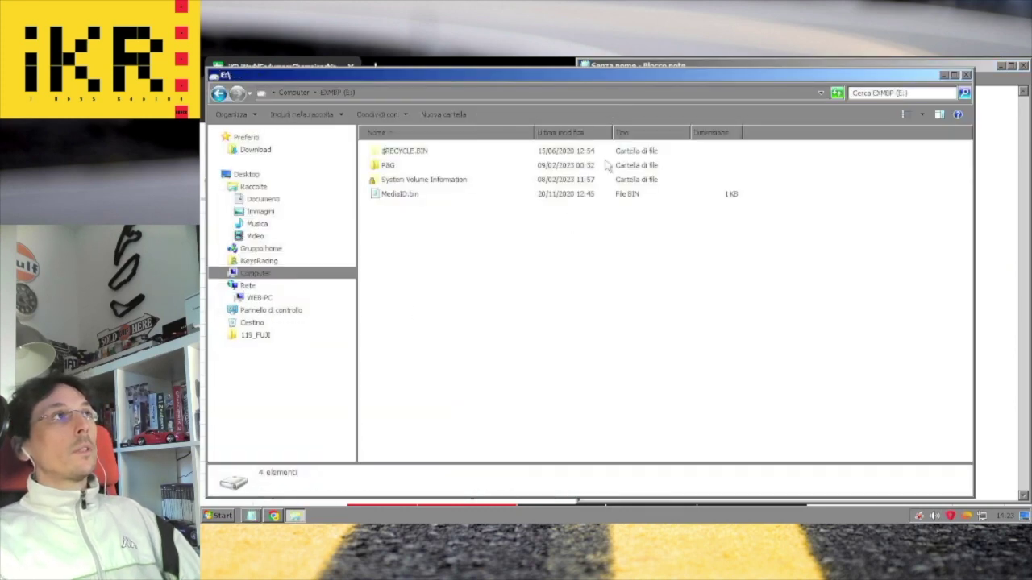
double_click(374, 166)
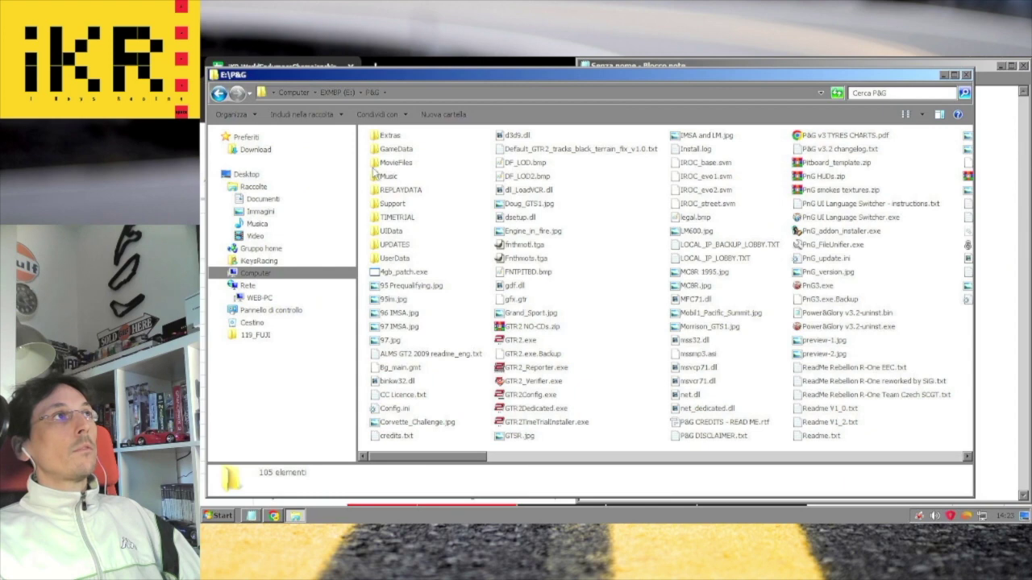
double_click(390, 149)
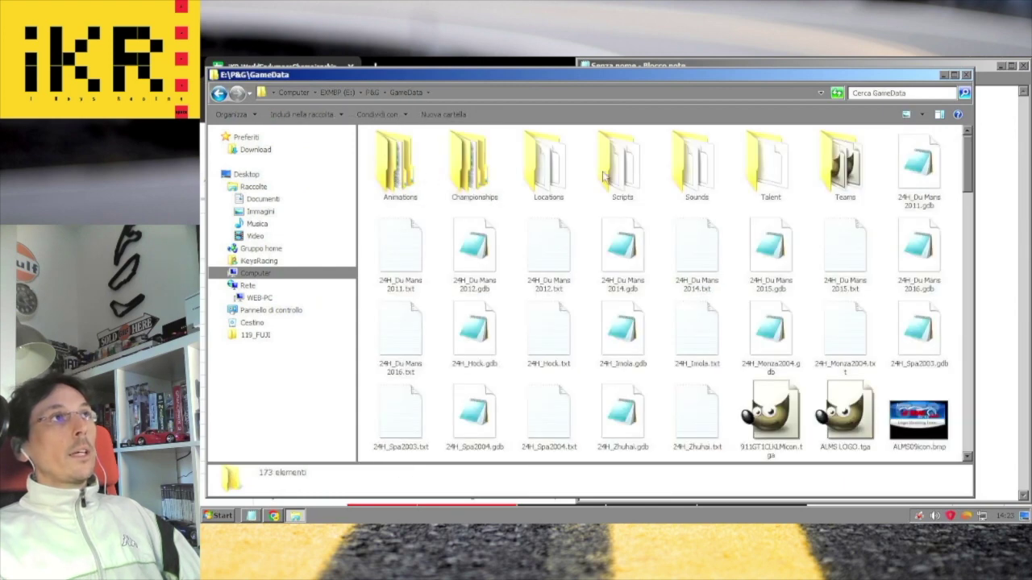
double_click(846, 177)
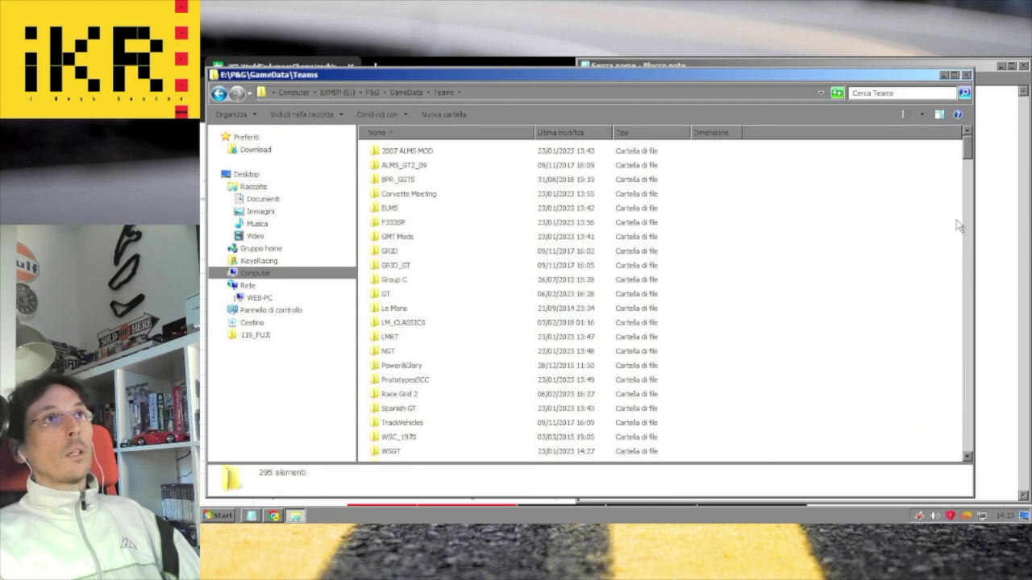
drag(973, 228, 686, 204)
key(0)
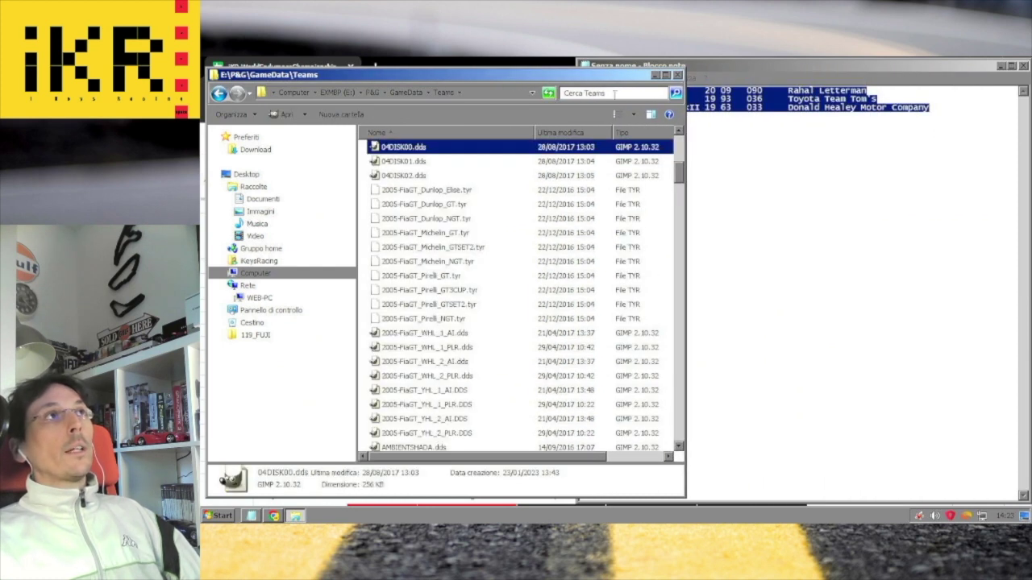
Step: Search the Teams folder for 09090 and open 09090_NFBGT2.car at its classes line
click(614, 94)
text(09090)
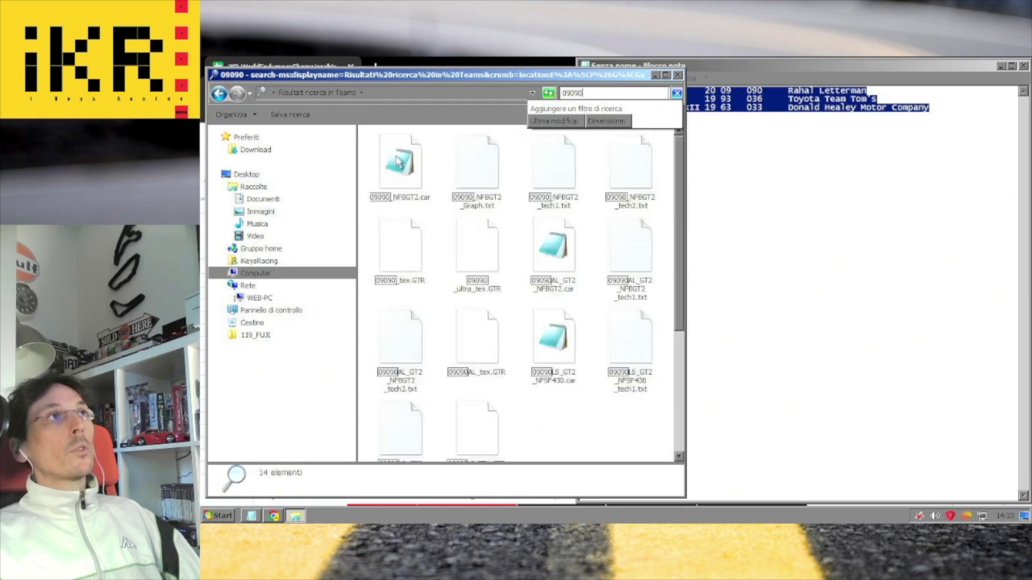
double_click(397, 162)
scroll(403, 258, down, 5)
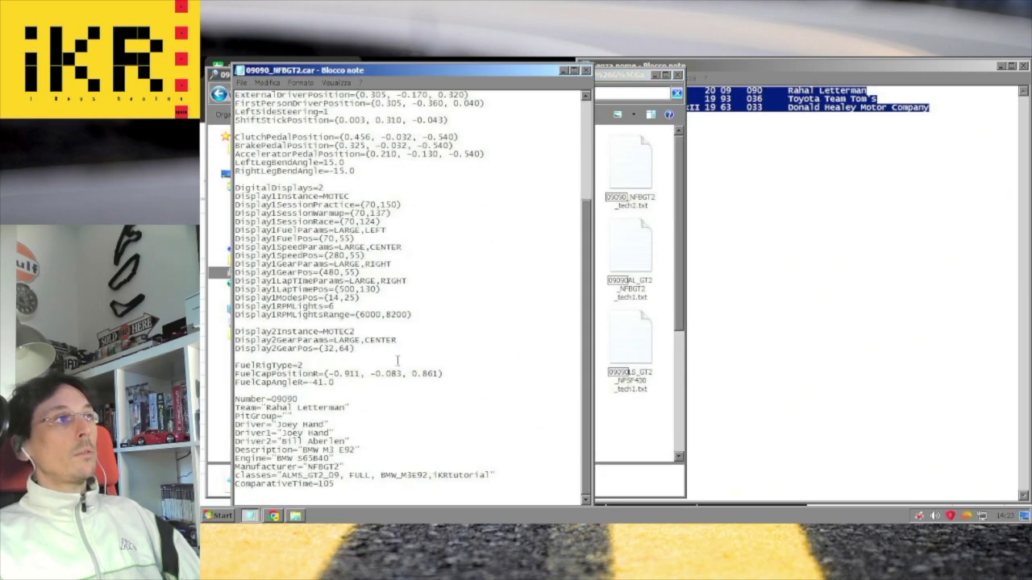
Step: Remove iKRtutorial from the classes line of 09090_NFBGT2.car, leaving BMW_M3E92 as the last class, and close the file
double_click(471, 475)
key(ctrl+c)
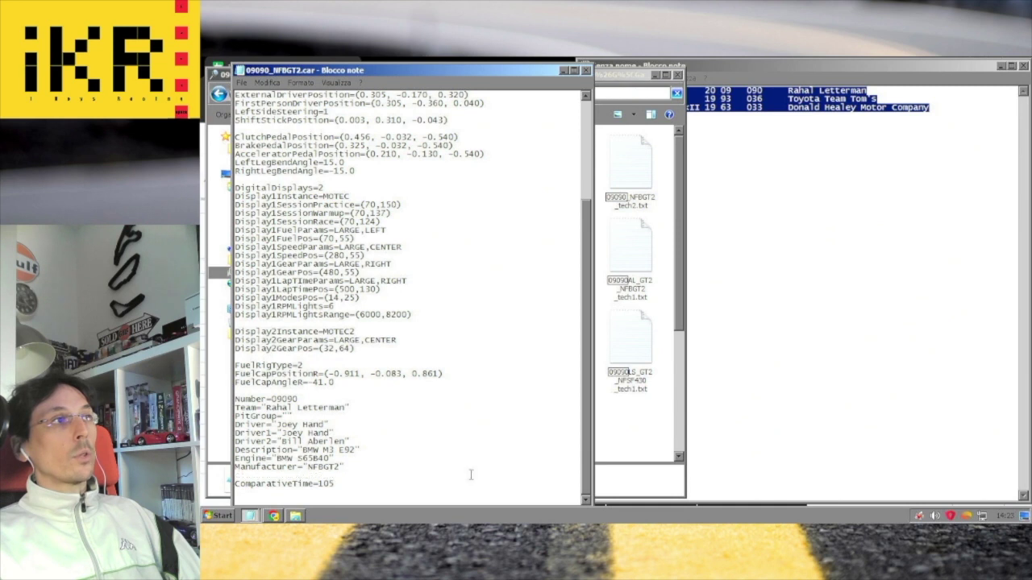
key(End)
key(BackSpace)
key(BackSpace)
key(BackSpace)
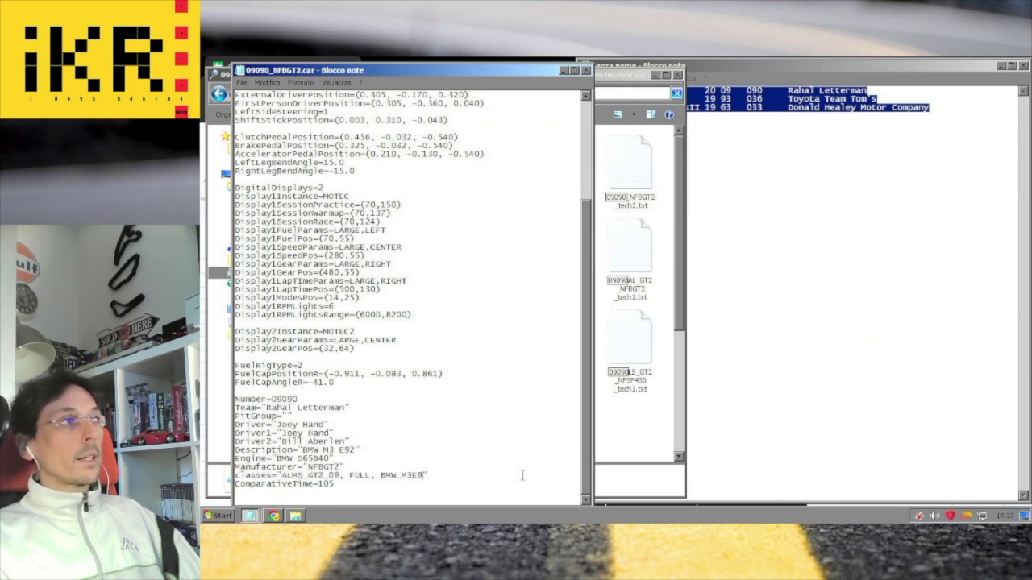
key(alt+F4)
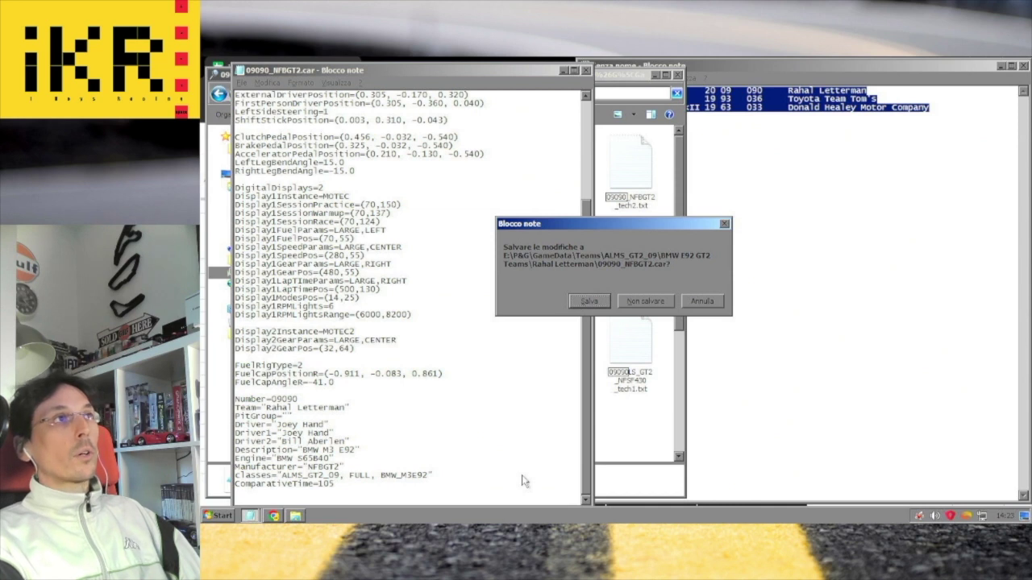
key(n)
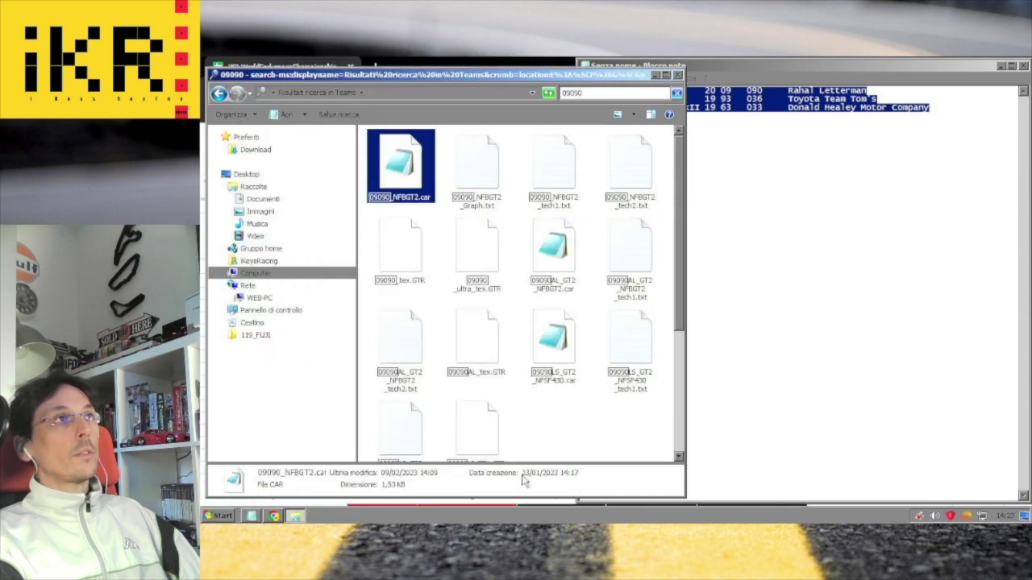
Step: Search the Teams folder for 93036 and open 93036_TOYOTA_TS010.car at its Classes line
click(603, 94)
drag(603, 95, 569, 94)
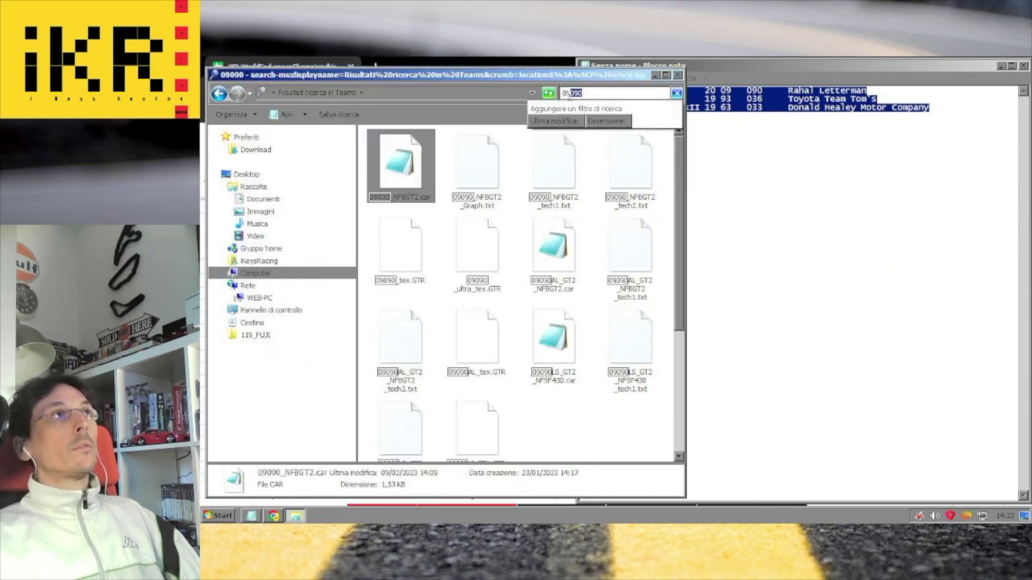
text(93036)
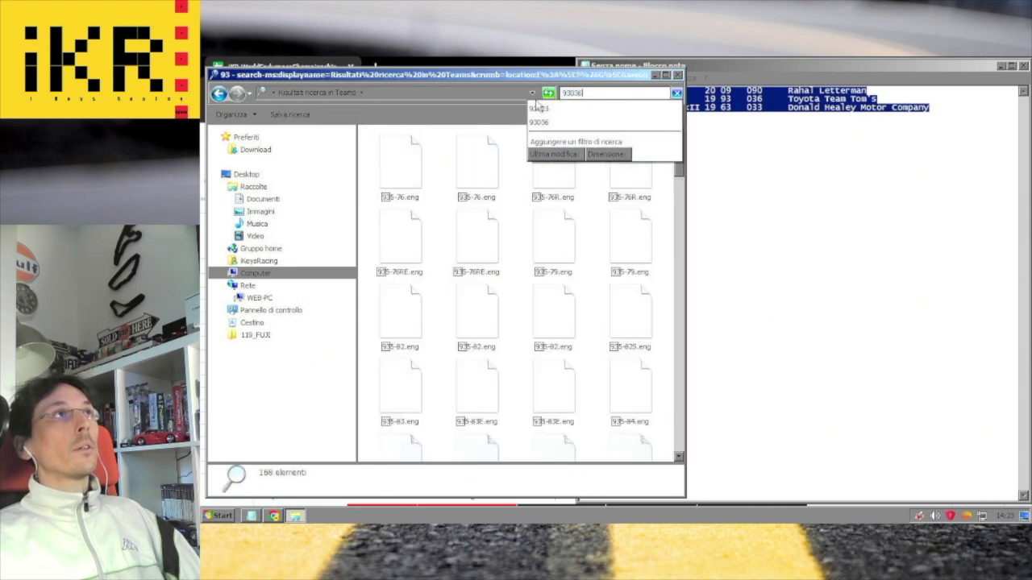
double_click(394, 176)
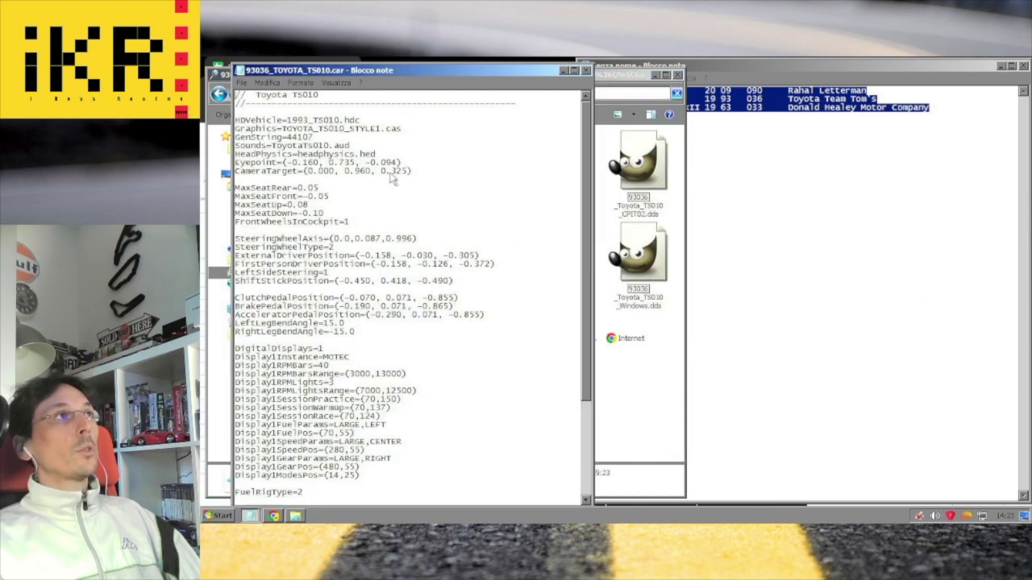
scroll(392, 179, down, 5)
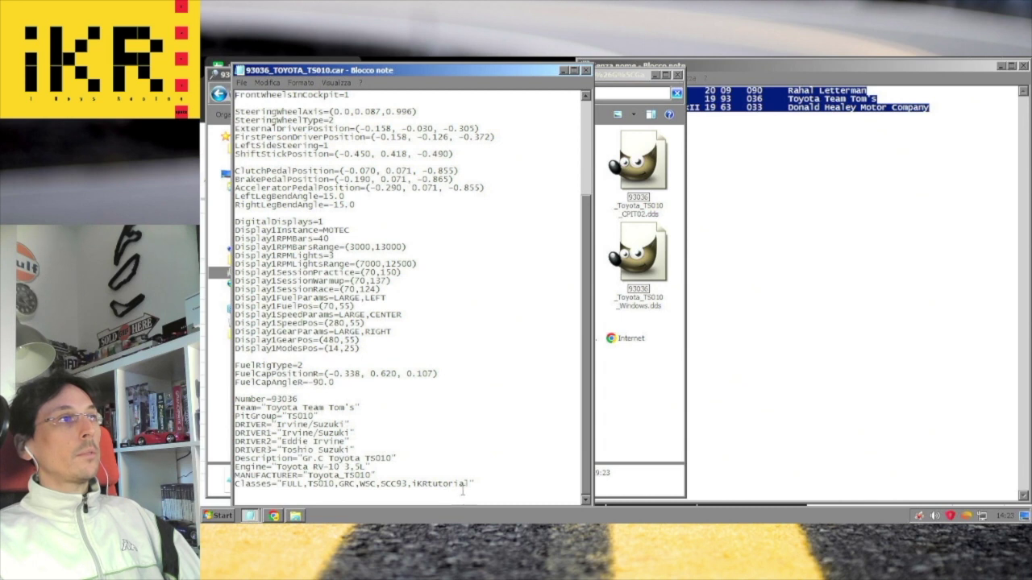
Step: Delete iKRtutorial from the Classes line of 93036_TOYOTA_TS010.car and close the file
key(BackSpace)
key(BackSpace)
key(BackSpace)
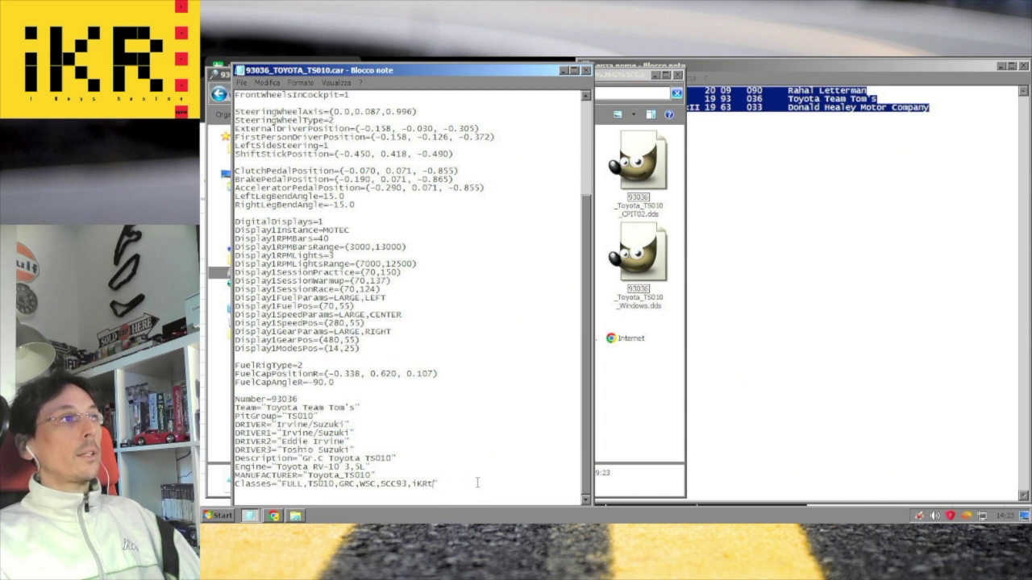
key(alt+F4)
key(Return)
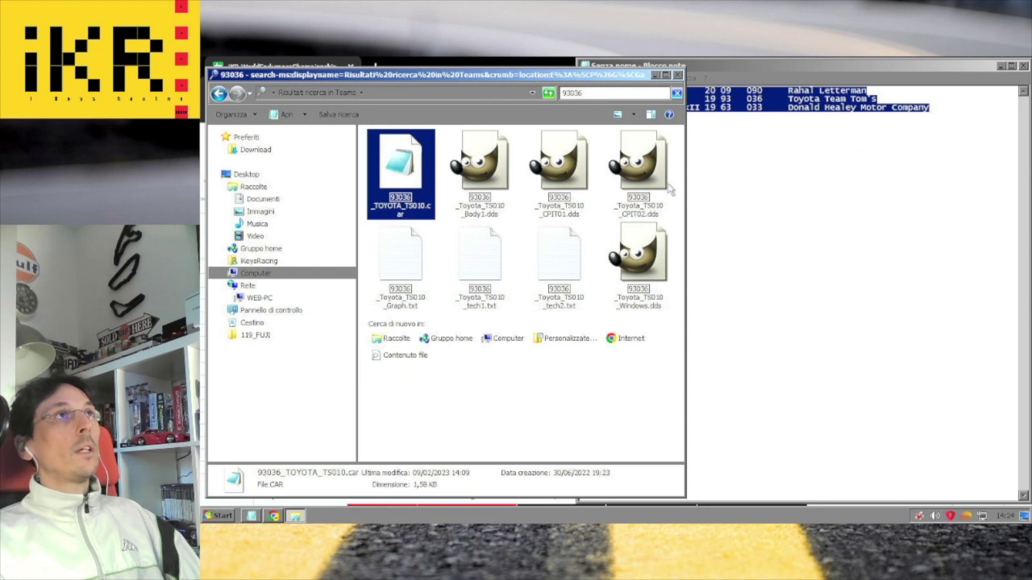
Step: Search for 63033, remove iKRtutorial from the classes in 63033_gto2_3000.car, and close the file and the folder window
click(610, 95)
text(63033)
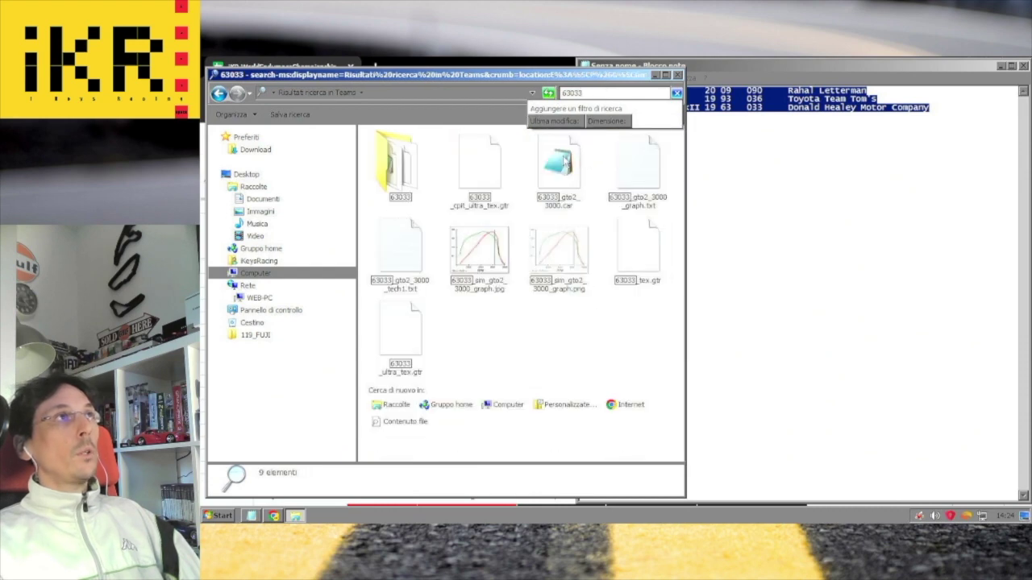
double_click(566, 162)
scroll(513, 263, down, 8)
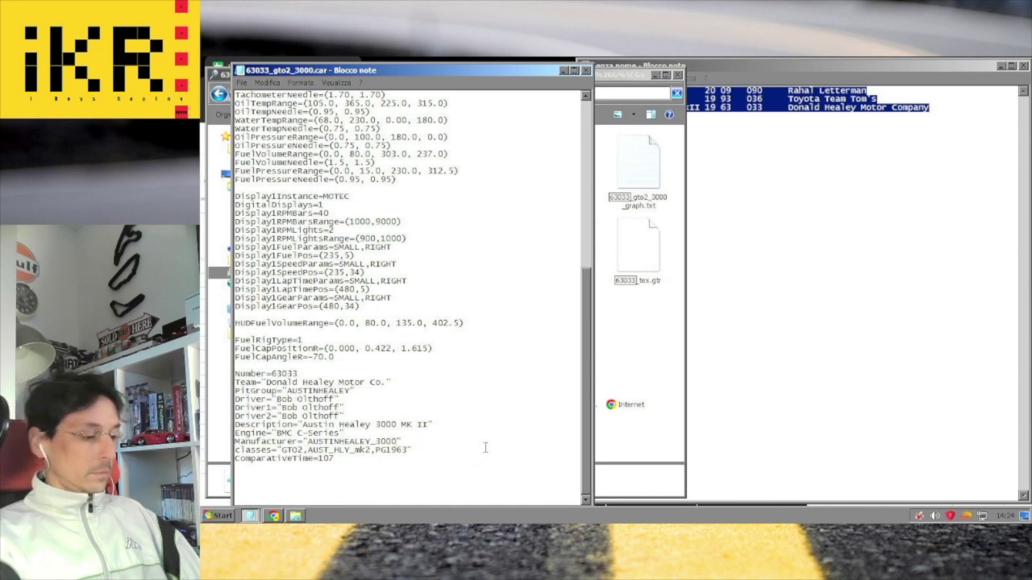
key(alt+F4)
key(n)
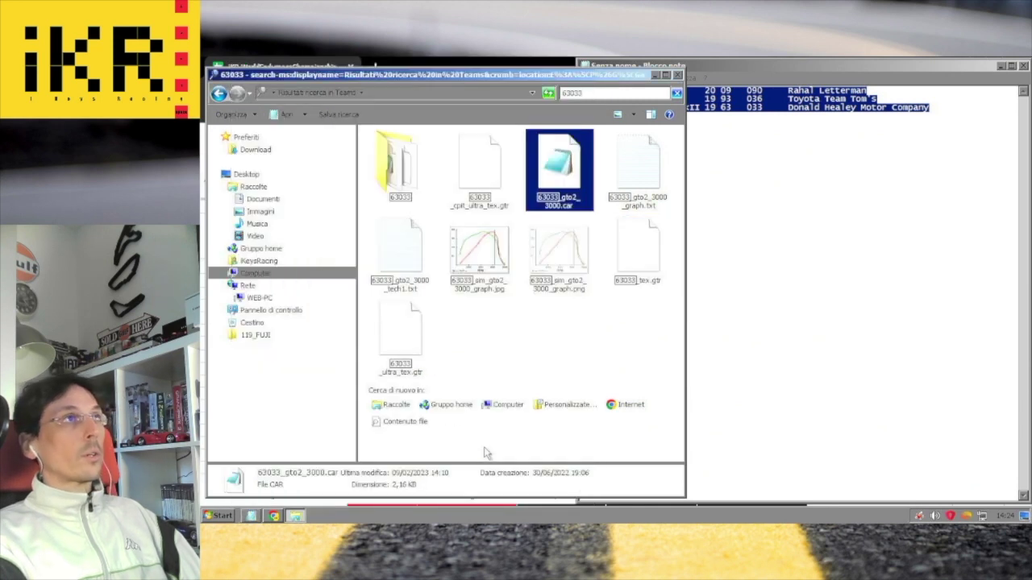
click(677, 75)
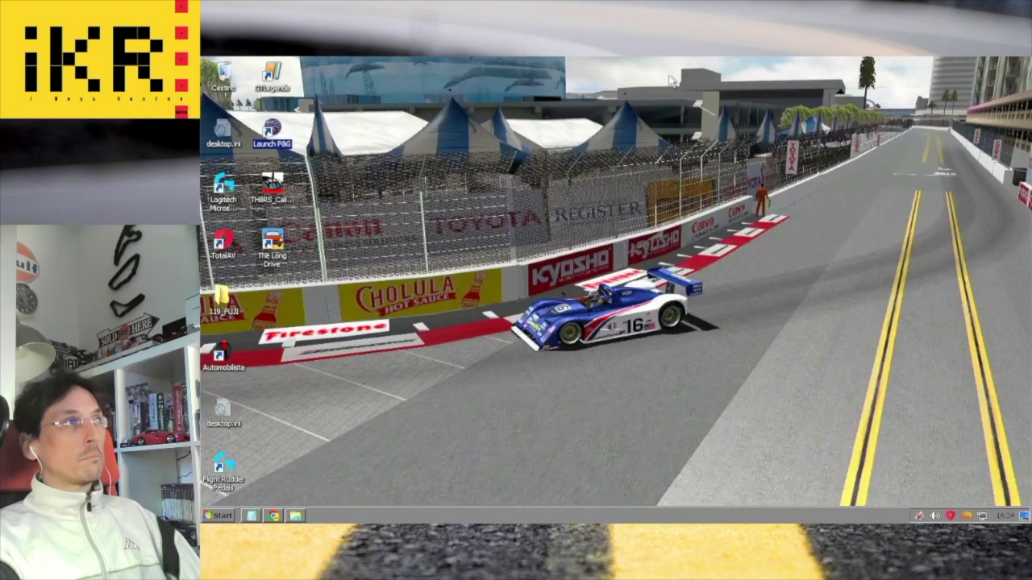
Step: Launch Power & Glory from the desktop, start the game and enter Open Practice
double_click(291, 139)
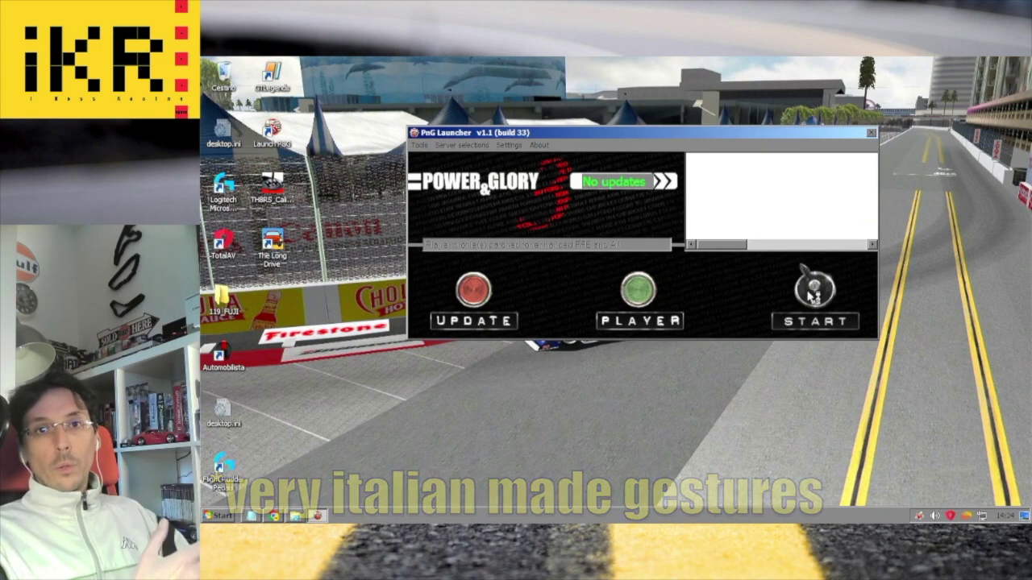
click(813, 294)
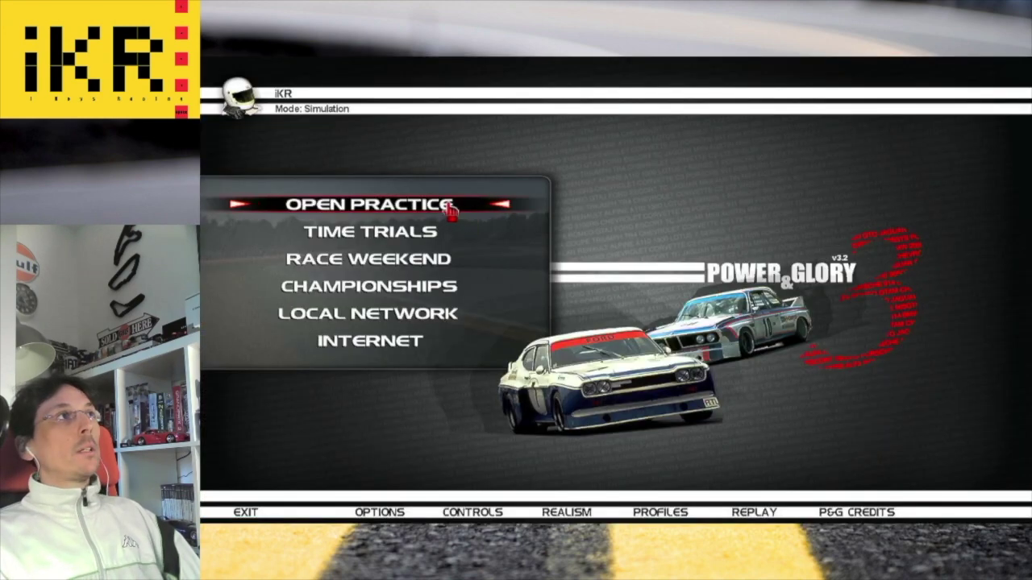
click(451, 207)
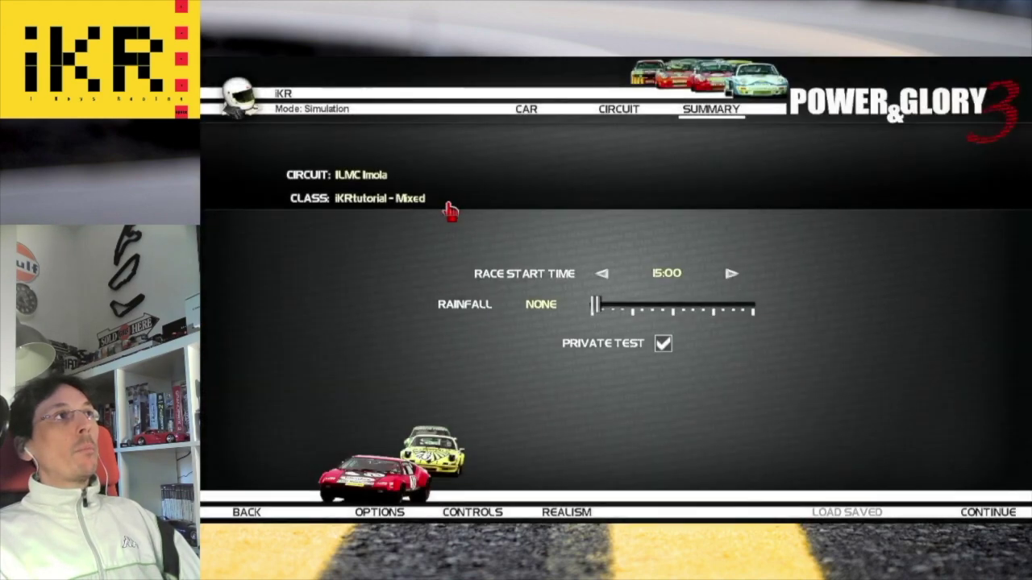
Step: Browse the car classes around iKRtutorial and check which models the iKRtutorial class offers
click(536, 113)
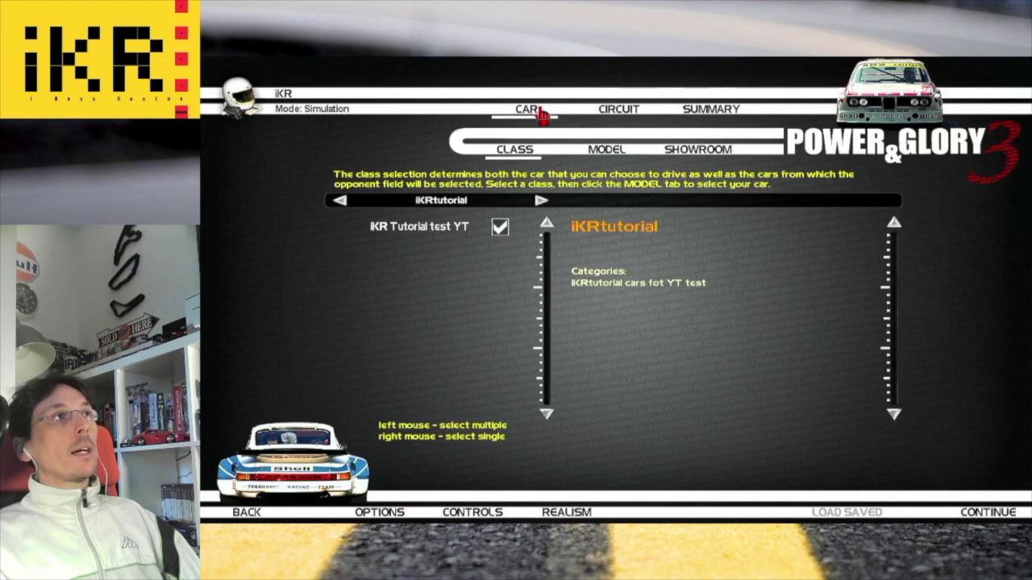
click(540, 201)
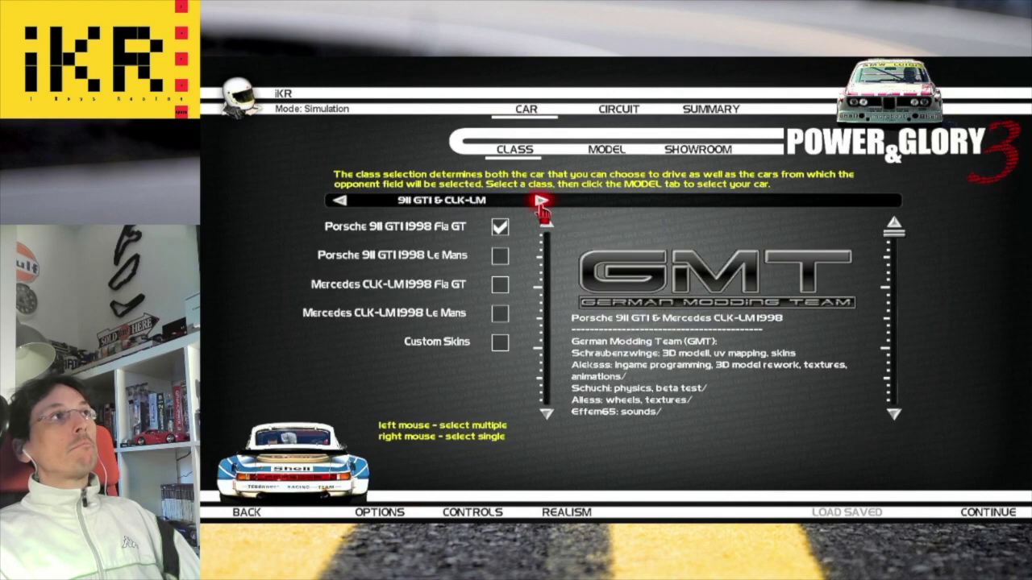
click(339, 201)
click(339, 202)
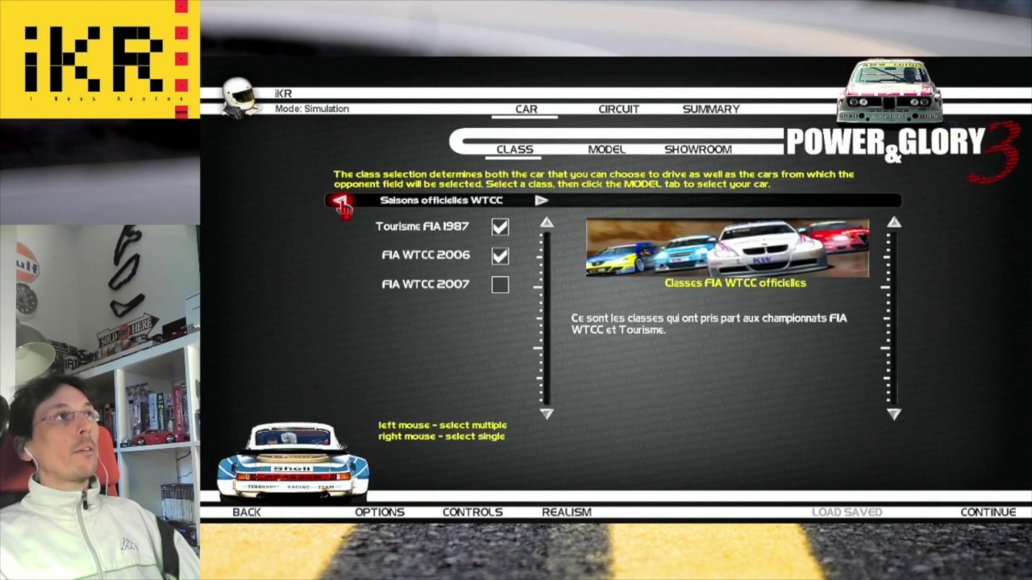
click(538, 201)
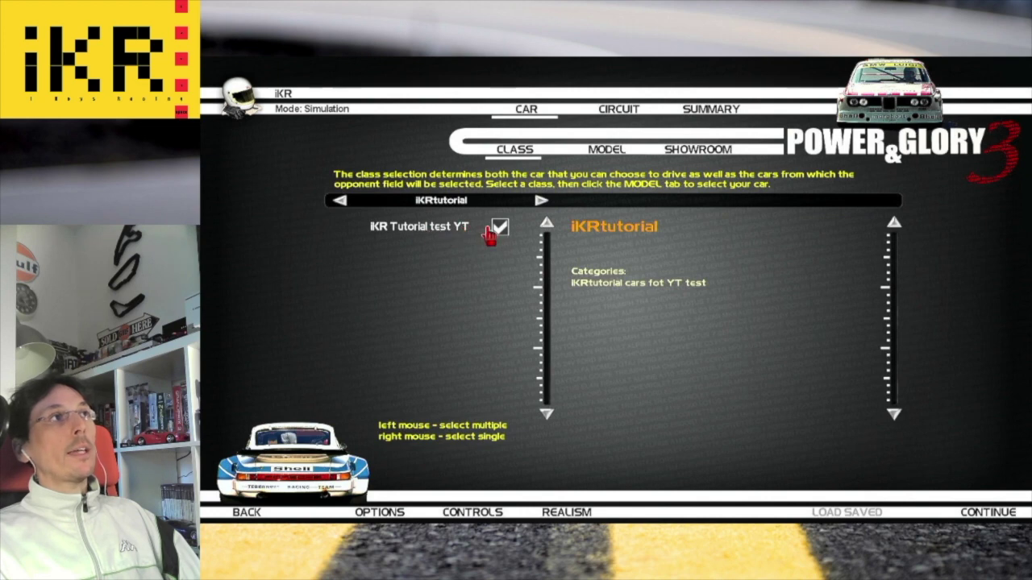
click(607, 149)
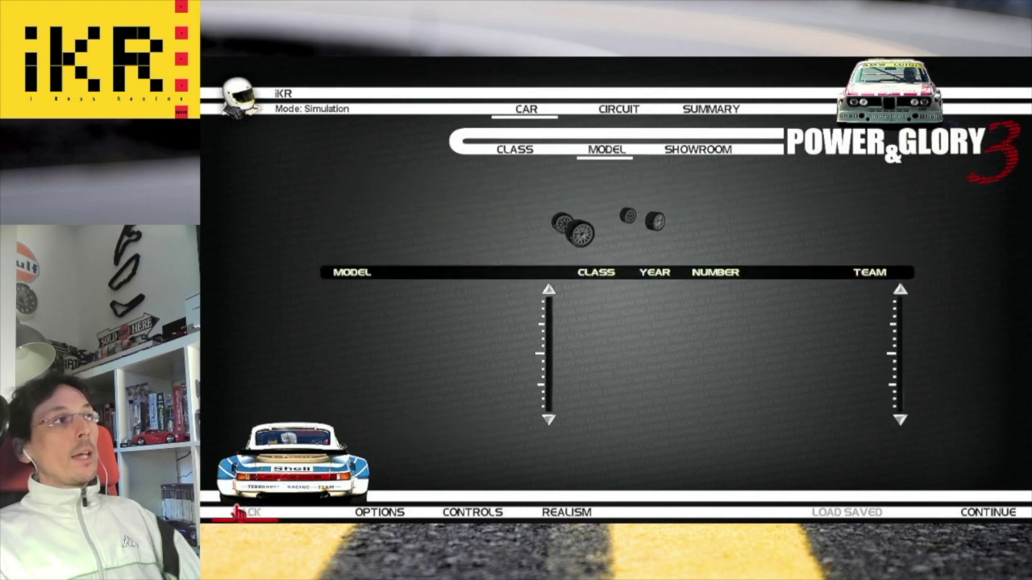
click(512, 151)
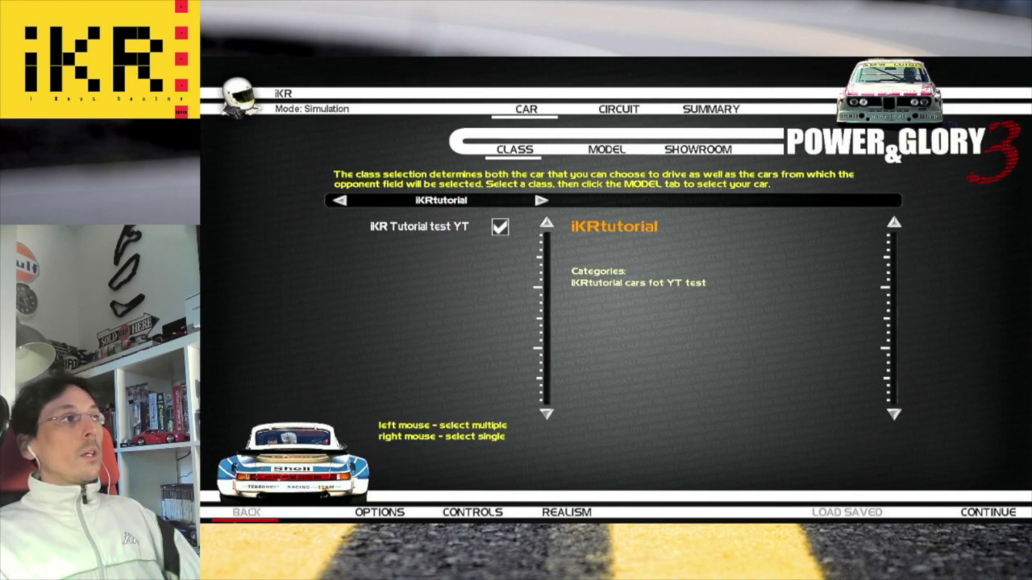
Step: Leave Open Practice and exit the game to Windows
click(246, 512)
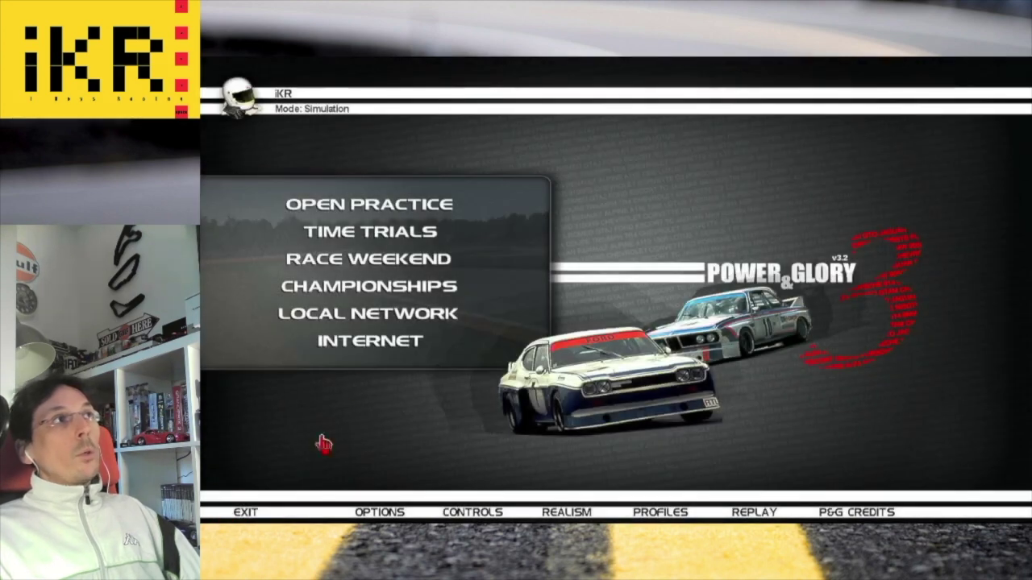
click(248, 513)
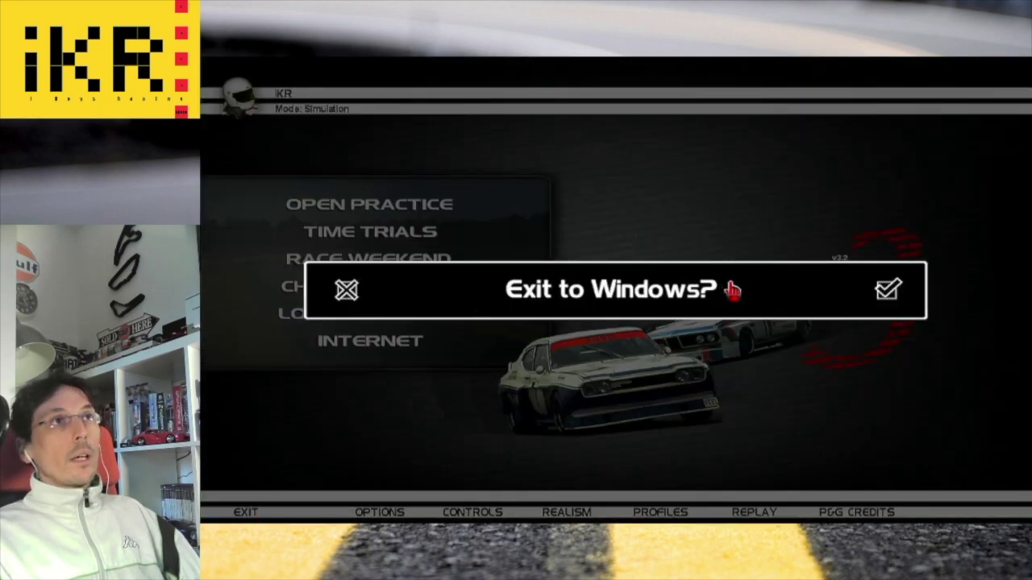
click(885, 293)
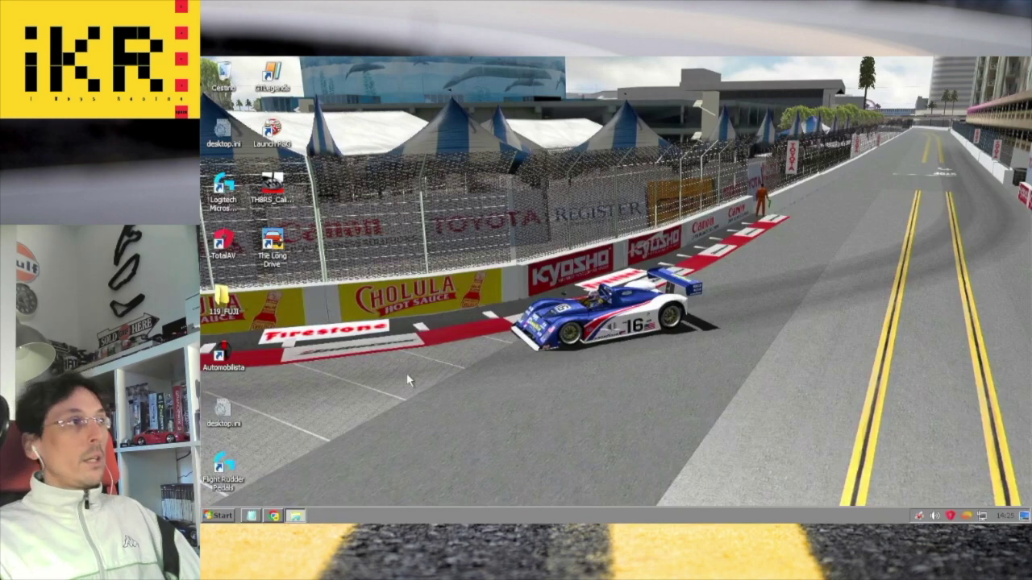
Step: Open the folder P&G\GameData on the EXMBP (E:) drive in the file explorer
click(296, 515)
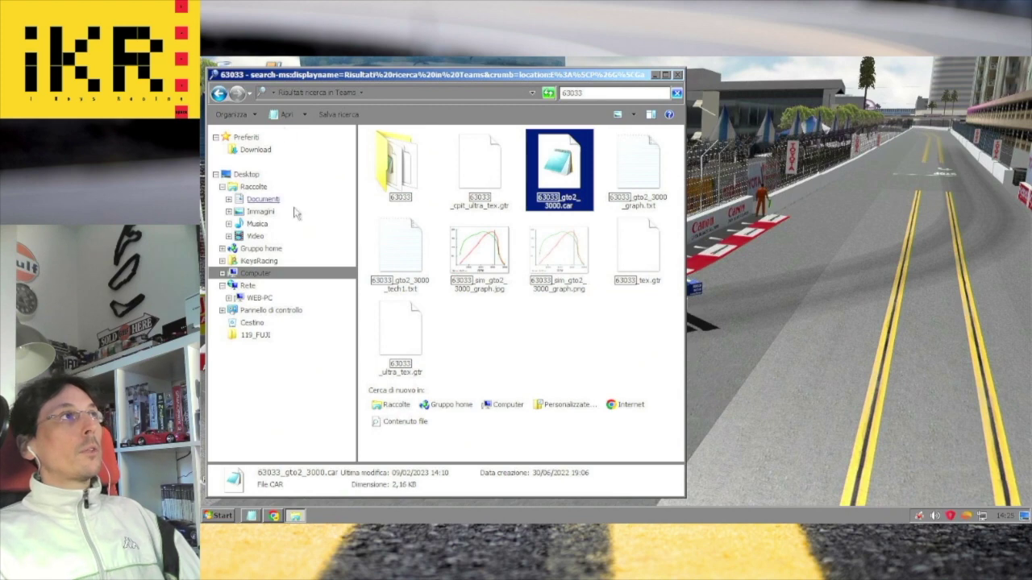
click(257, 274)
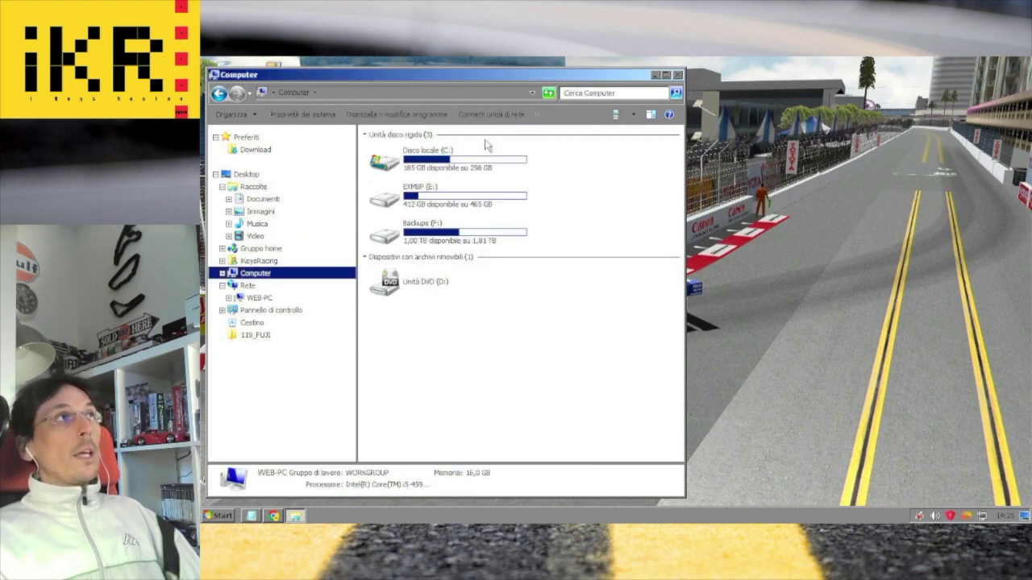
double_click(445, 189)
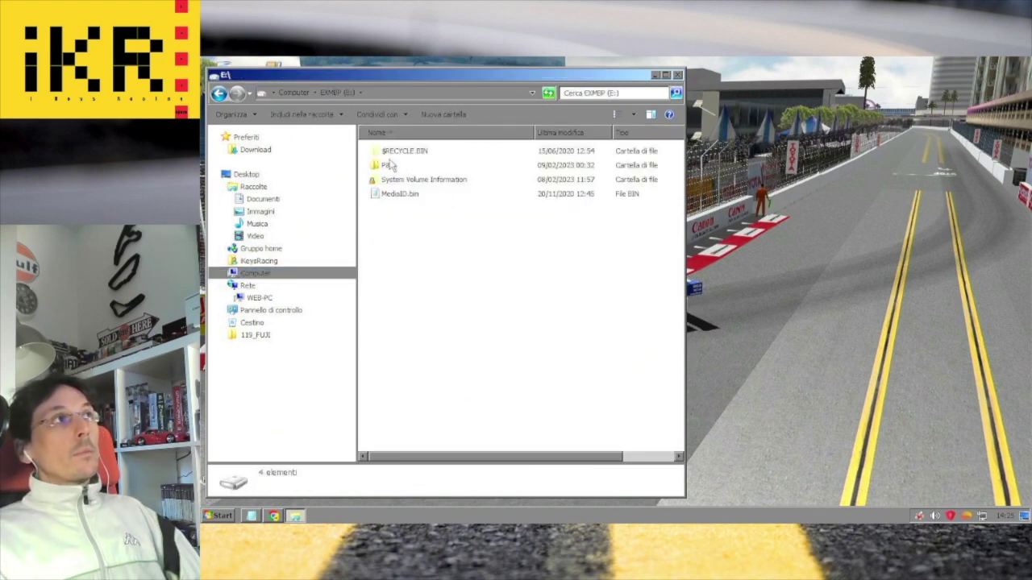
double_click(382, 167)
double_click(388, 150)
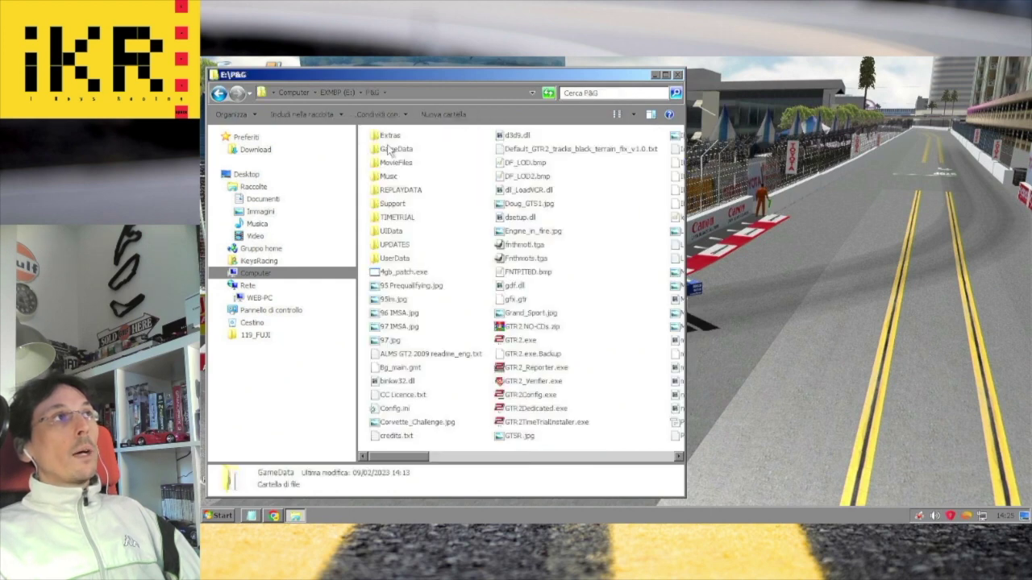
click(617, 116)
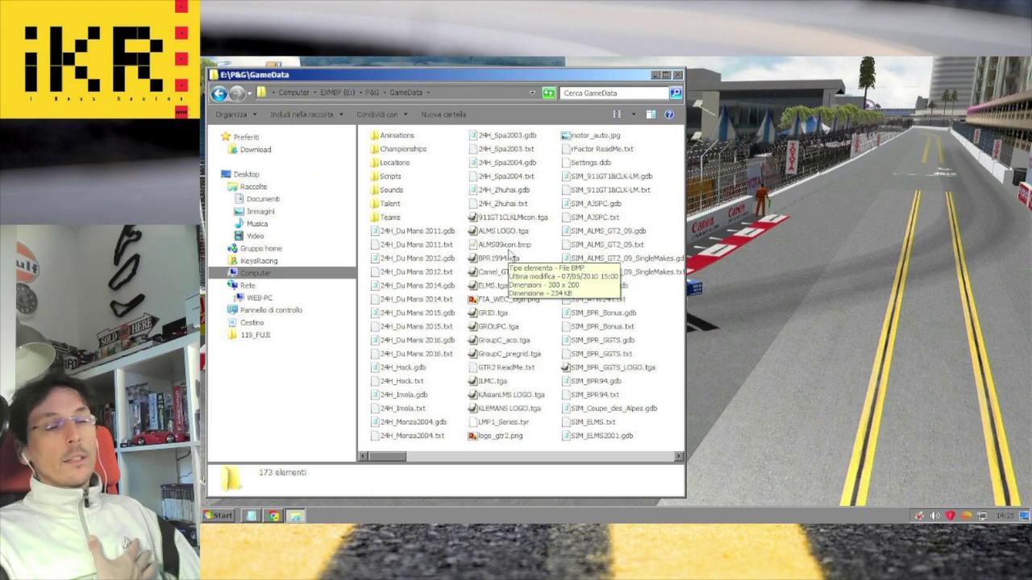
Step: Move SIM_iKRtutorial.gdb and SIM_iKRtutorial.txt from GameData to the recycle bin and close the folder window
click(601, 330)
key(Right)
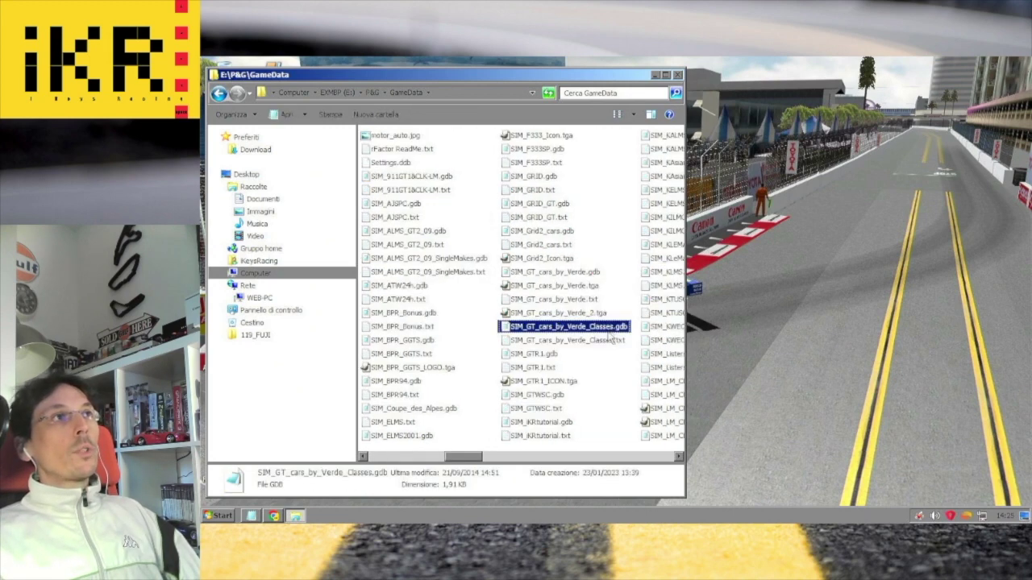
key(Down)
key(Down)
key(Down)
key(Down)
key(Down)
key(Down)
key(Down)
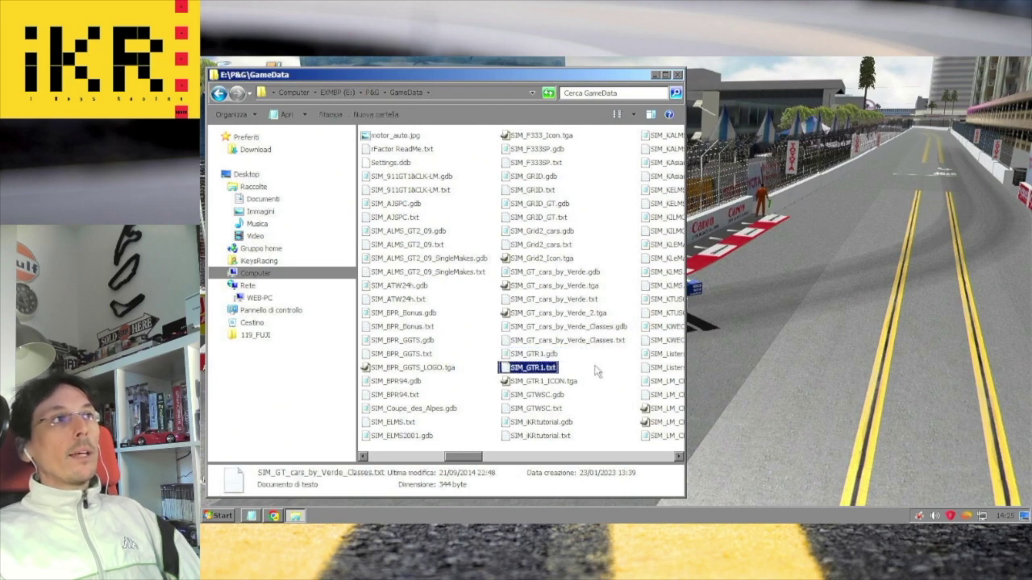
key(shift+Down)
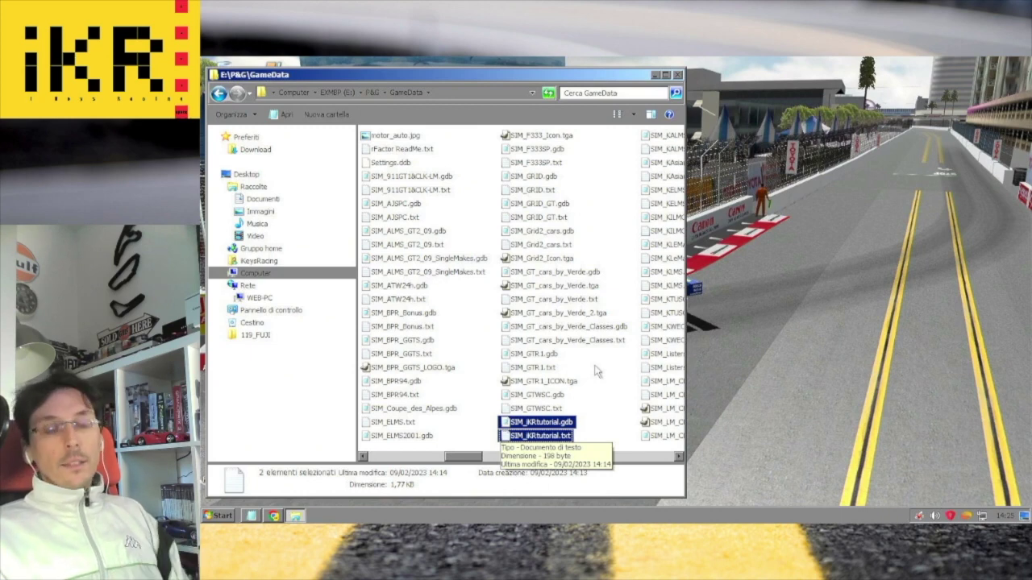
key(Delete)
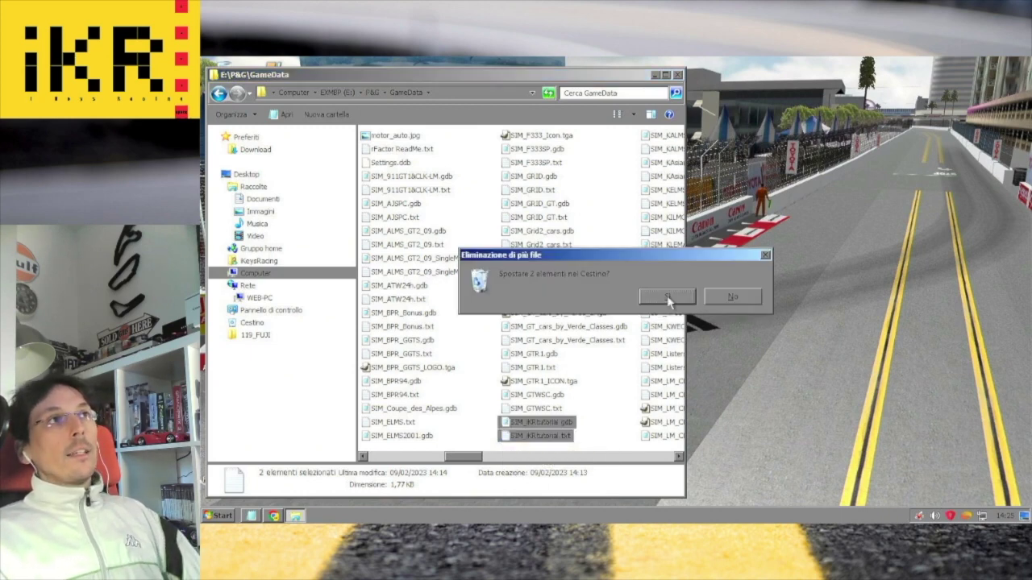
click(668, 297)
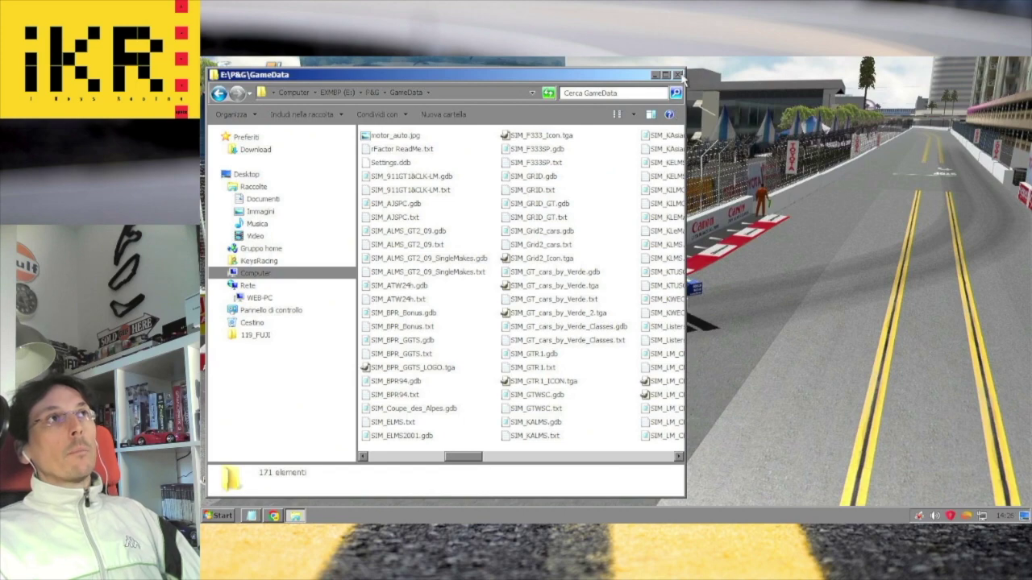
click(666, 75)
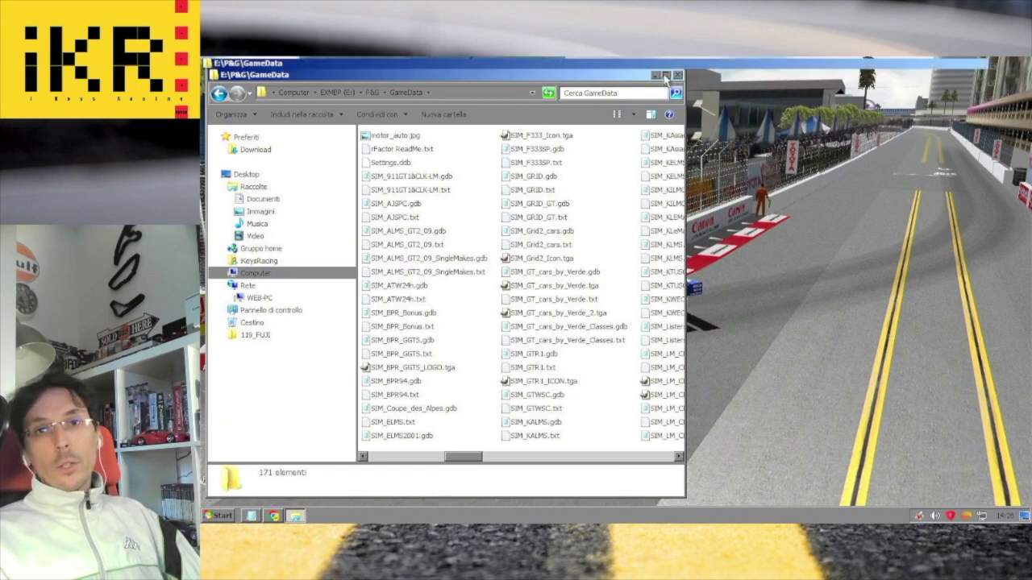
click(1026, 63)
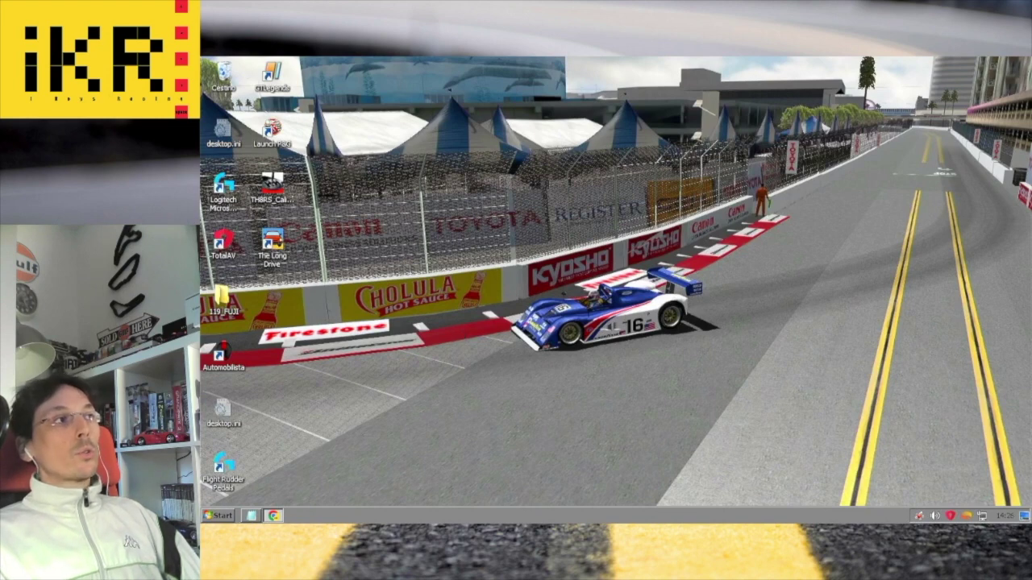
Step: Close the iKR WorldEnduranceChampionship spreadsheet with its browser window, and close the untitled Notepad note without saving
mouse_move(274, 515)
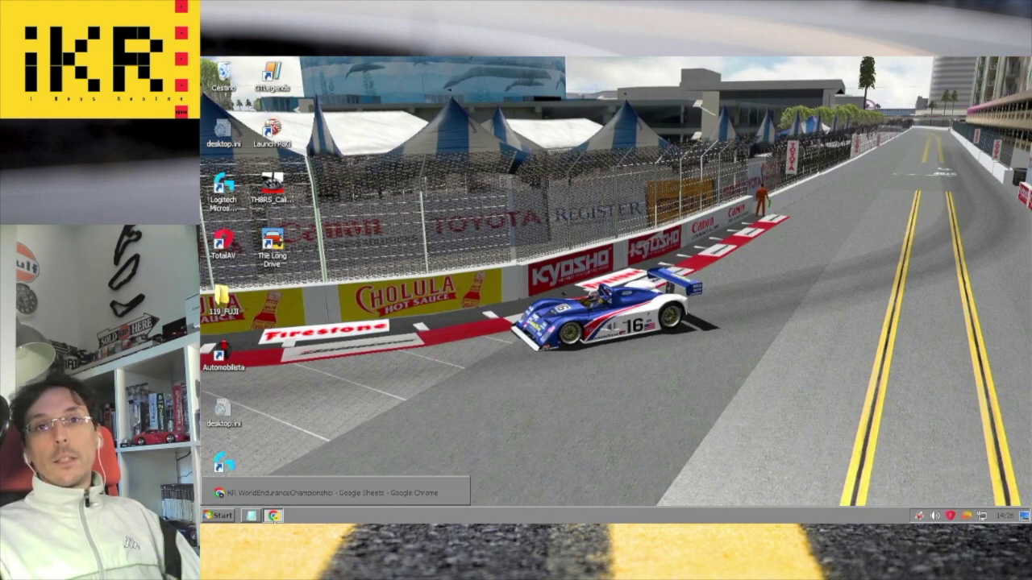
click(322, 492)
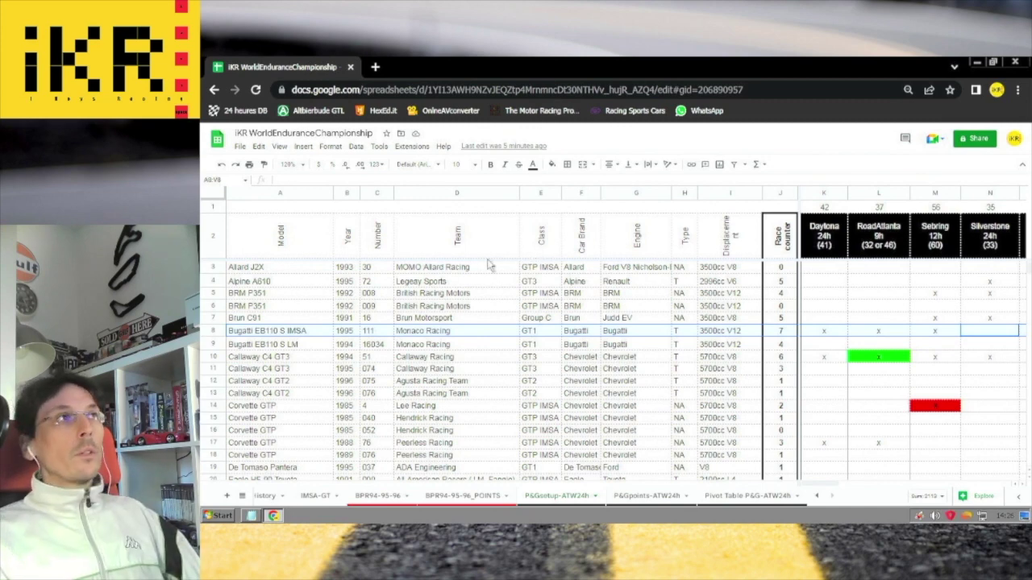
click(216, 142)
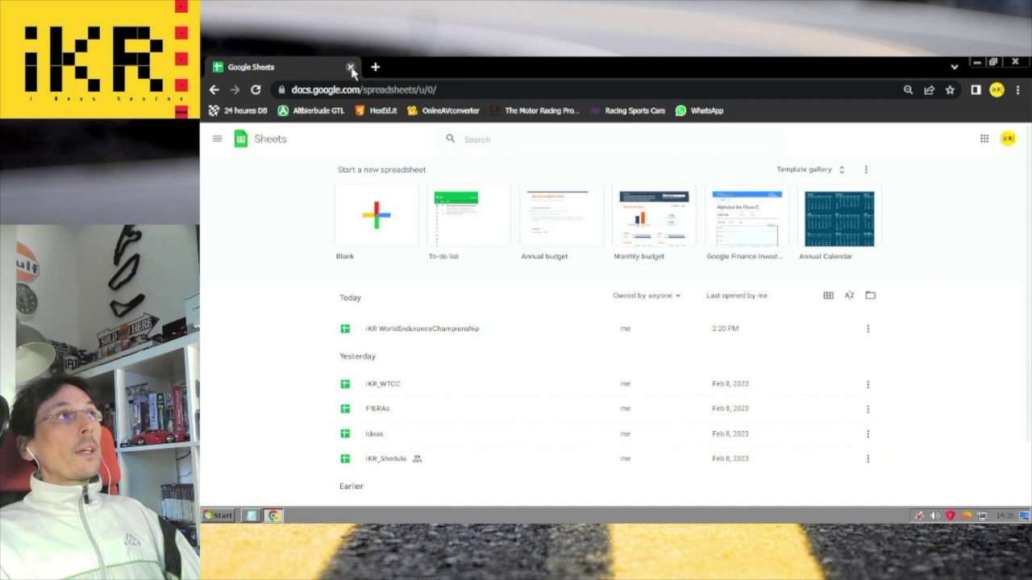
click(351, 67)
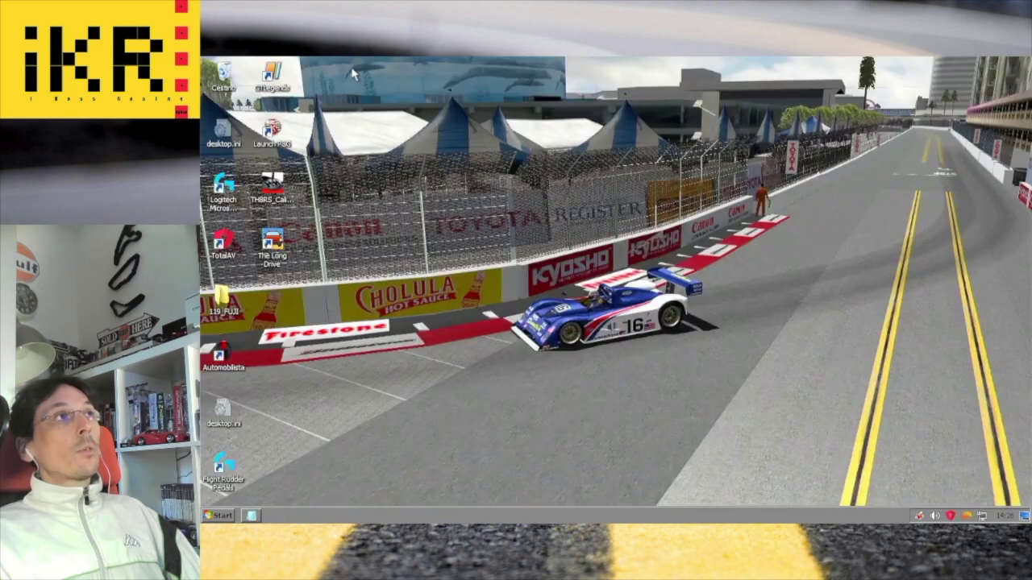
click(252, 515)
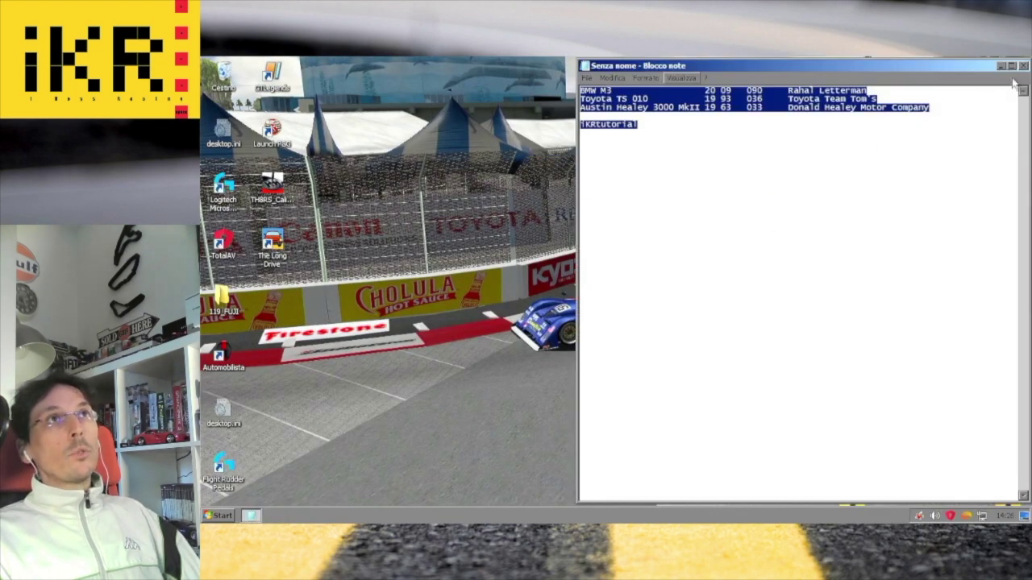
click(1023, 66)
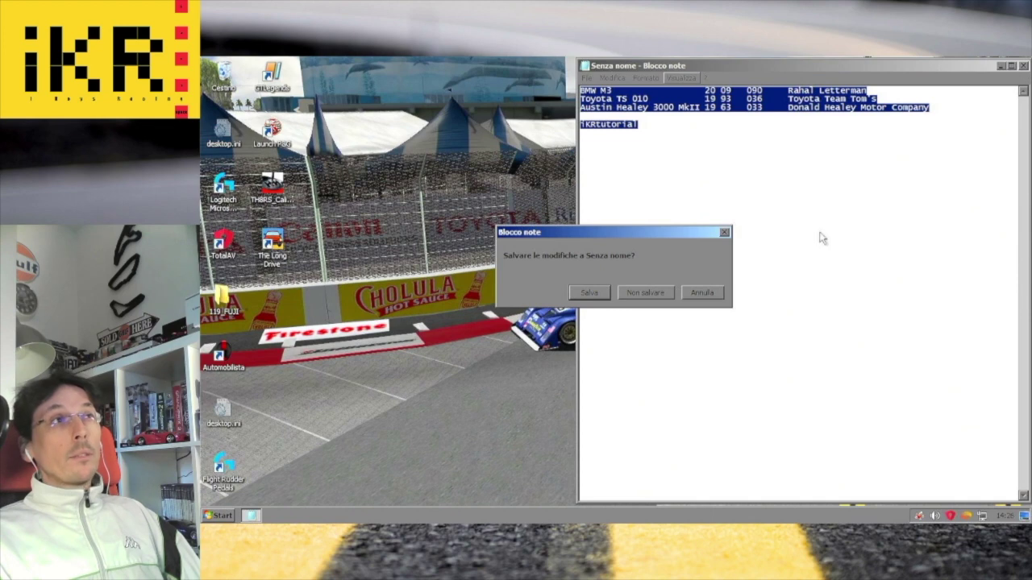
click(634, 297)
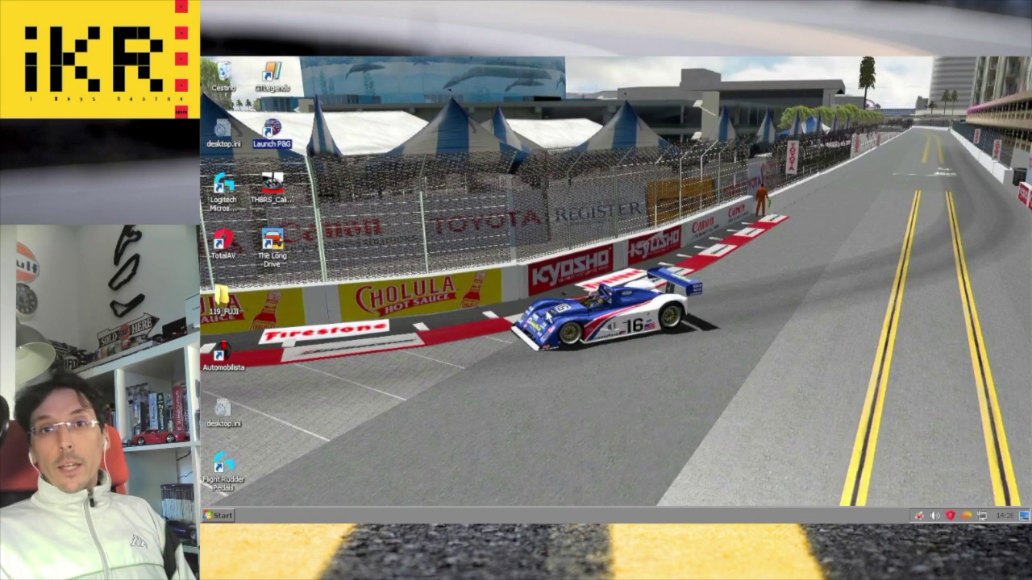
Step: Start Google Chrome and dismiss the notice about future updates
click(229, 517)
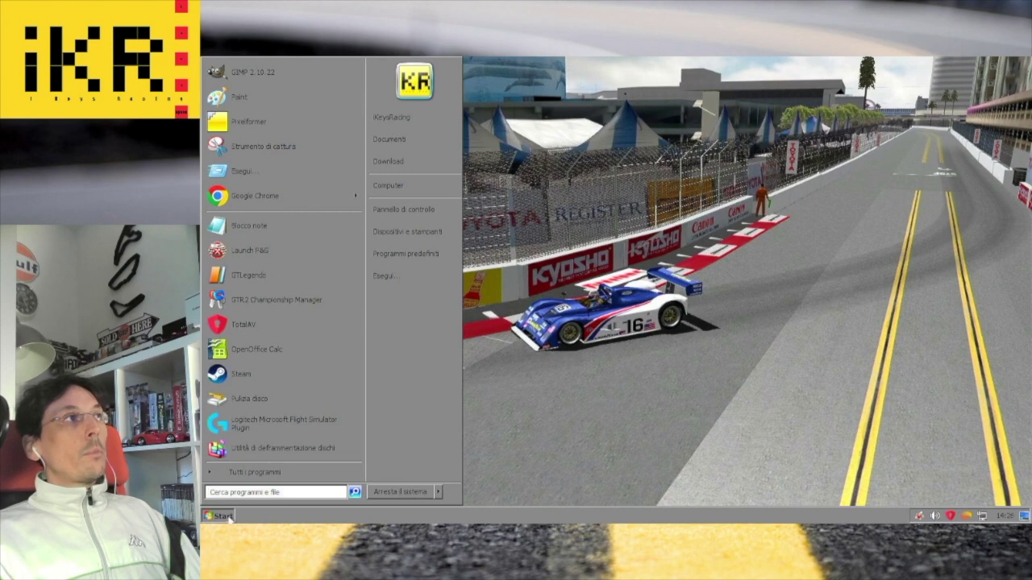
click(271, 202)
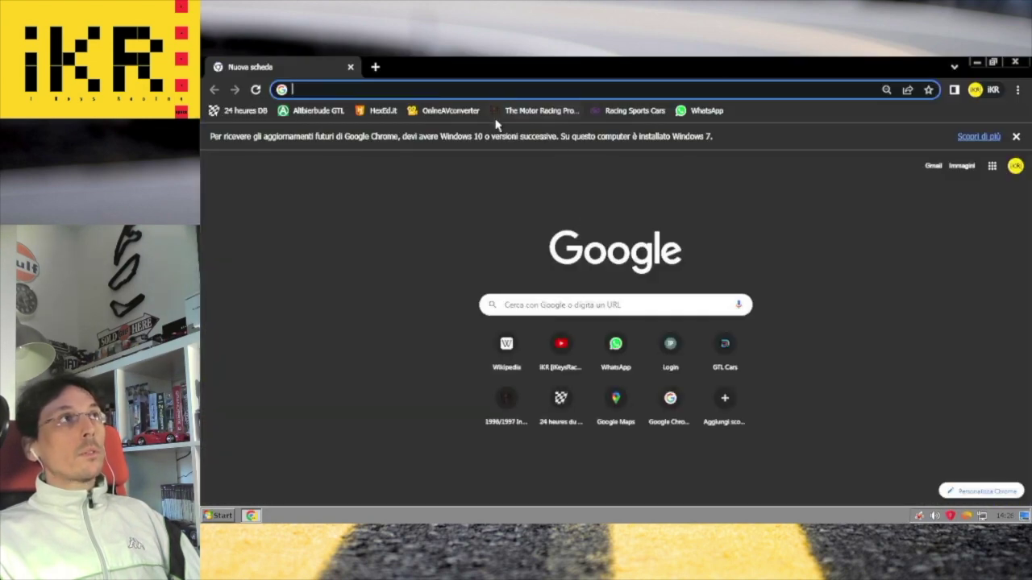
click(1015, 138)
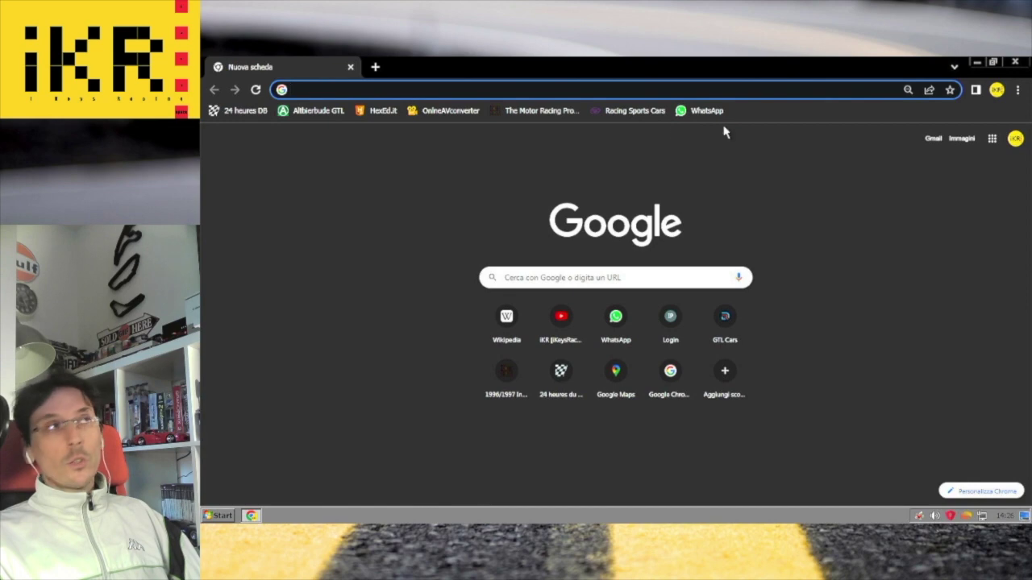
Step: Search Google for racedepartment, open the RaceDepartment: News result, and add another browser tab
click(570, 89)
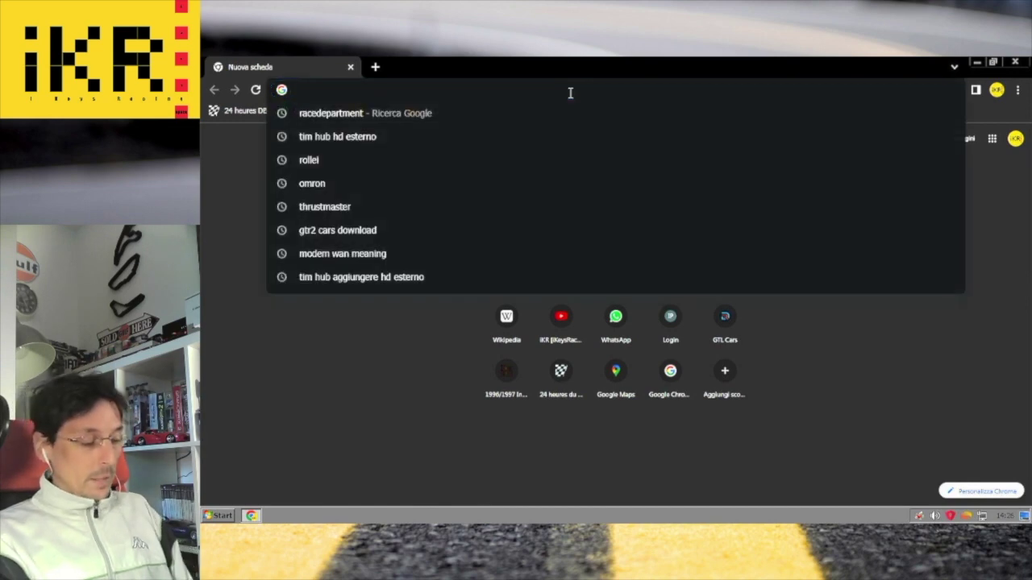
text(race)
key(Return)
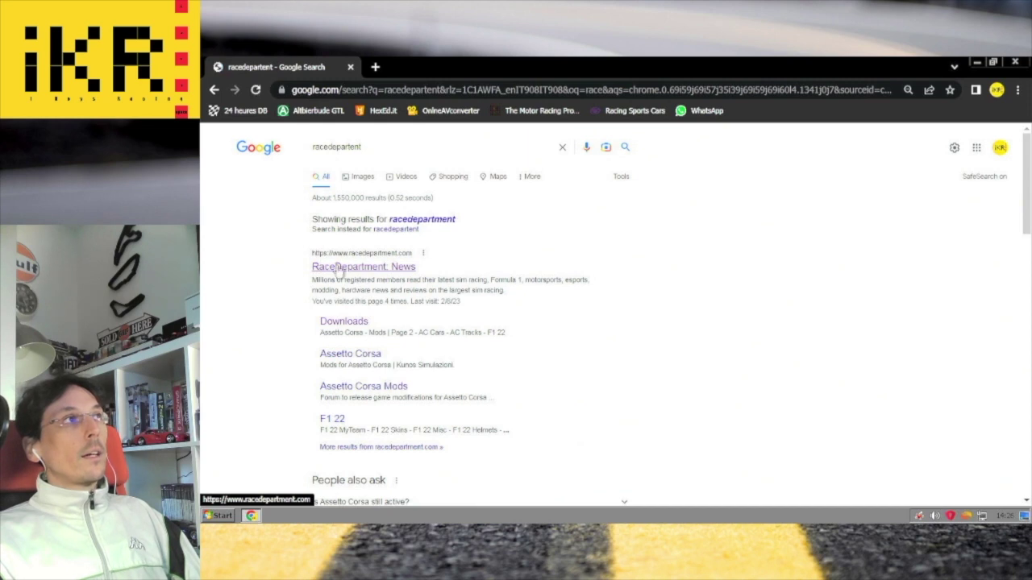
click(337, 269)
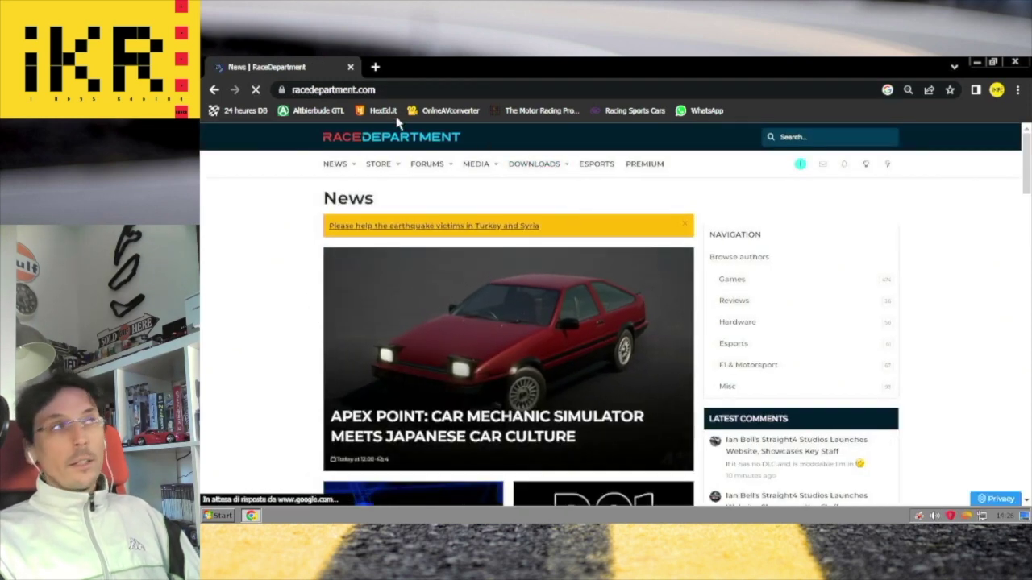
click(377, 67)
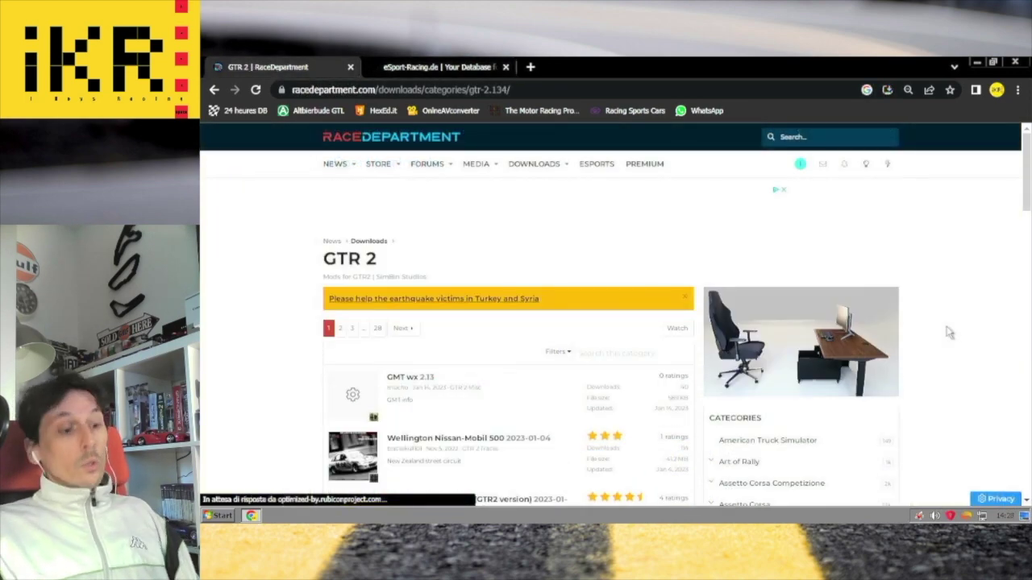
Step: Compare the eSport-Racing.de home page with the GTR 2 downloads category on RaceDepartment
key(ctrl+Tab)
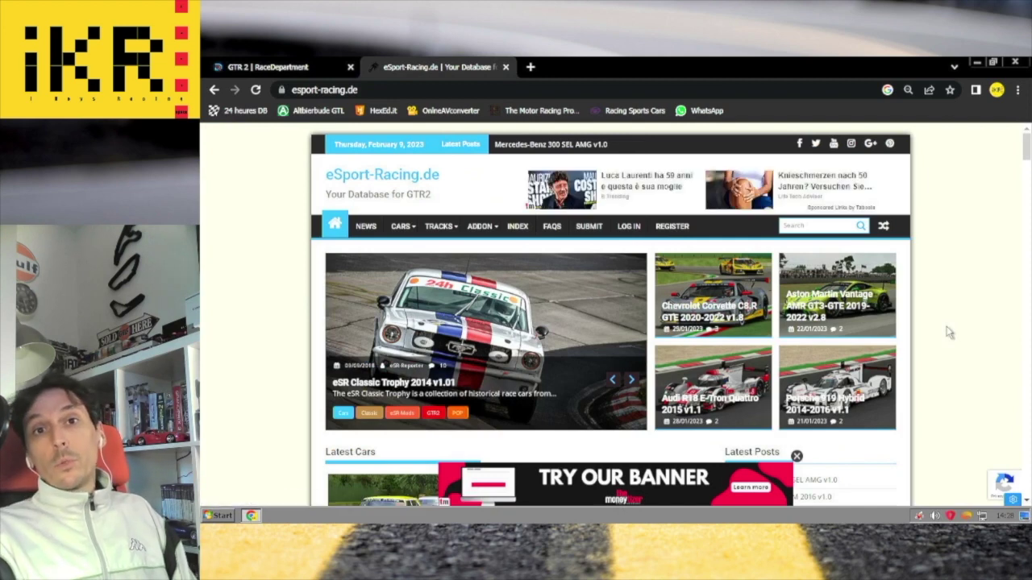
key(ctrl+Tab)
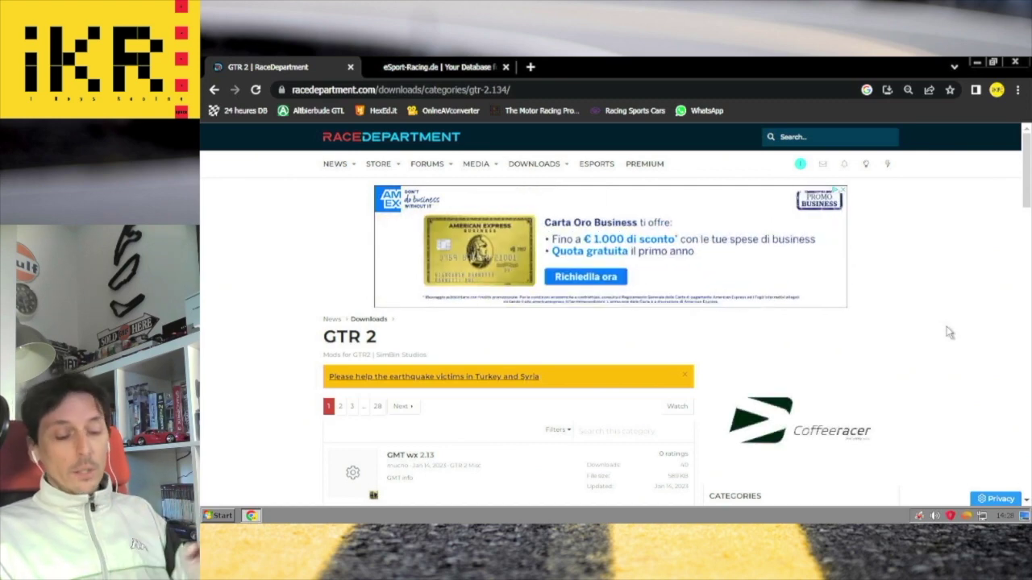
key(ctrl+Tab)
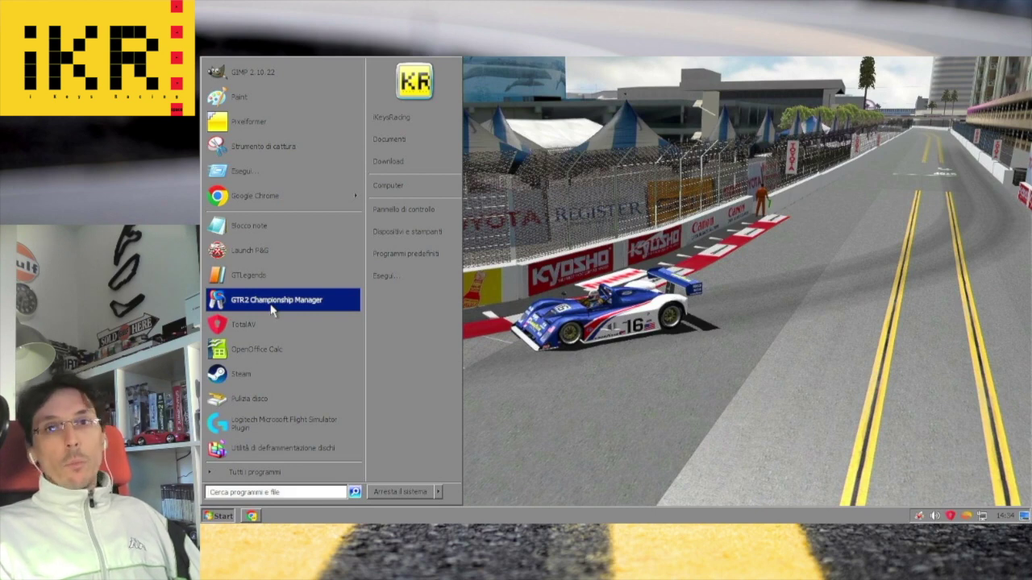
Step: Open GTR2 Championship Manager and create a new championship named iKRtutorial
click(272, 307)
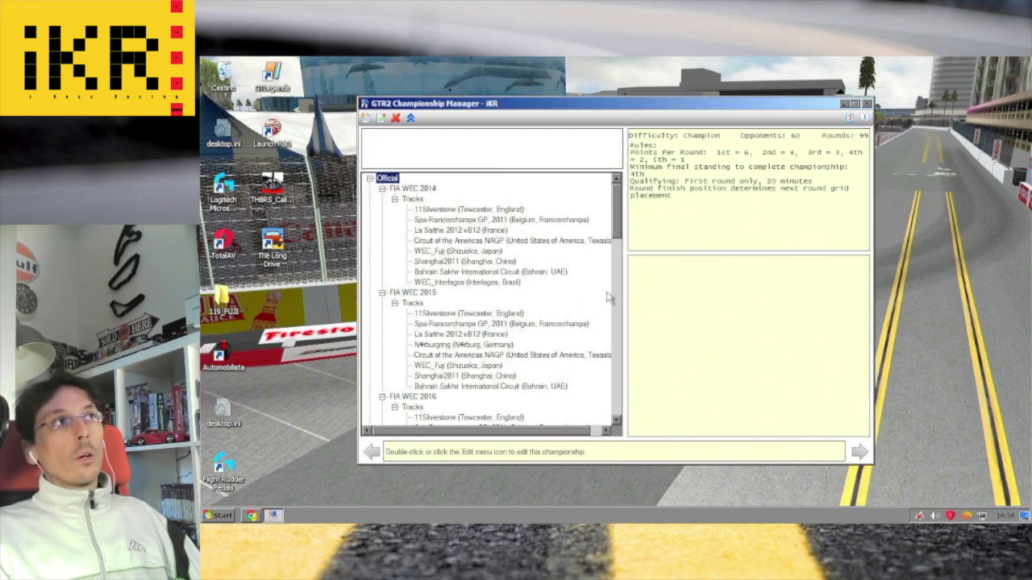
click(366, 117)
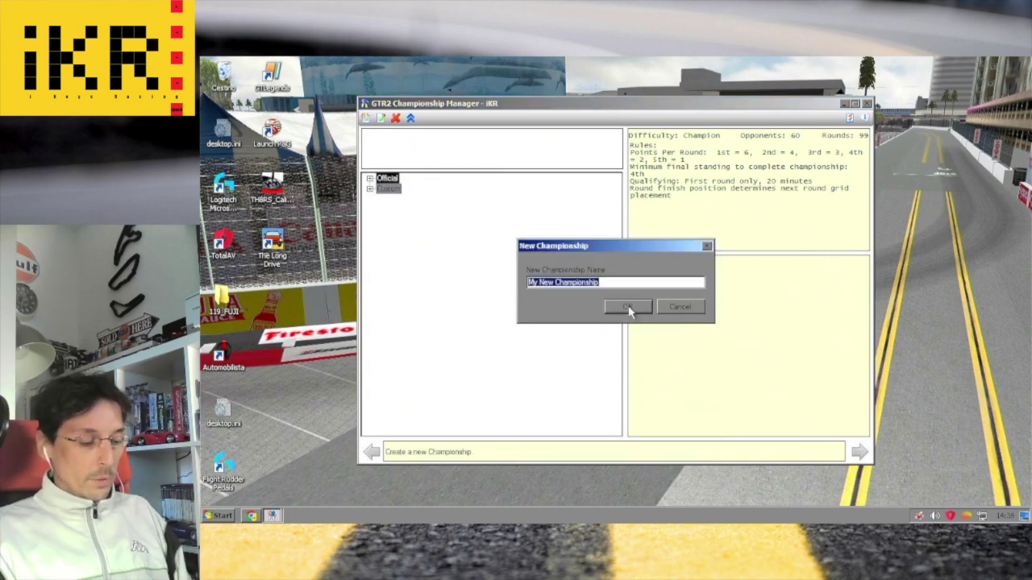
text(iKRtuts)
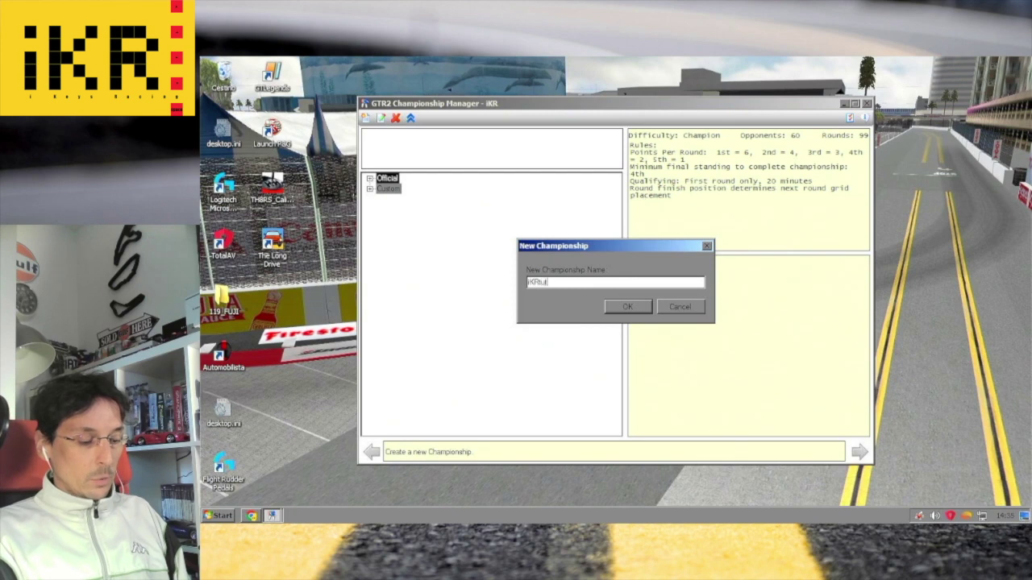
click(612, 307)
click(622, 307)
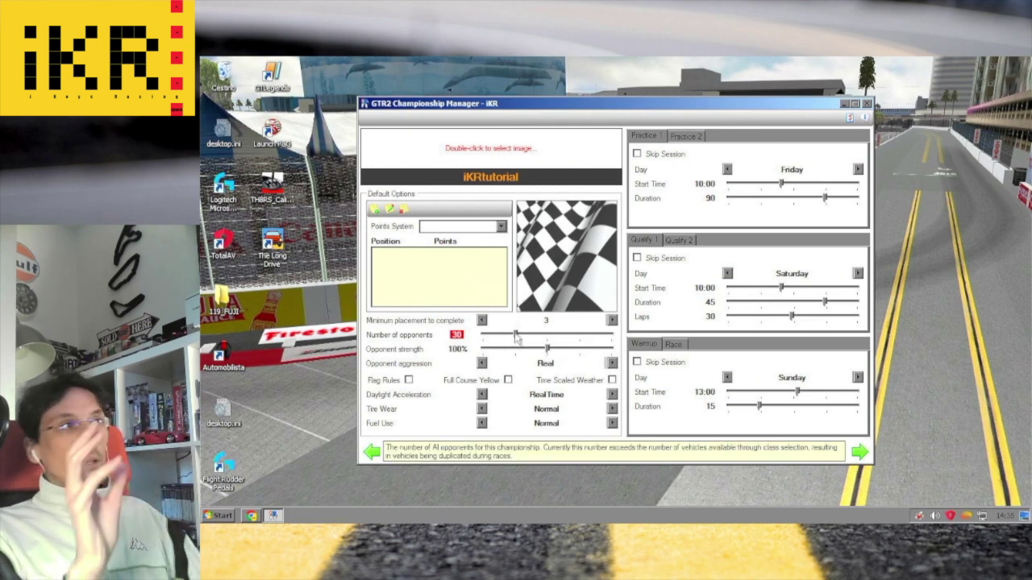
Step: Include the ATW24h vehicle class in the championship and collapse the BPR_GGTS and Group C vehicle groups
click(859, 451)
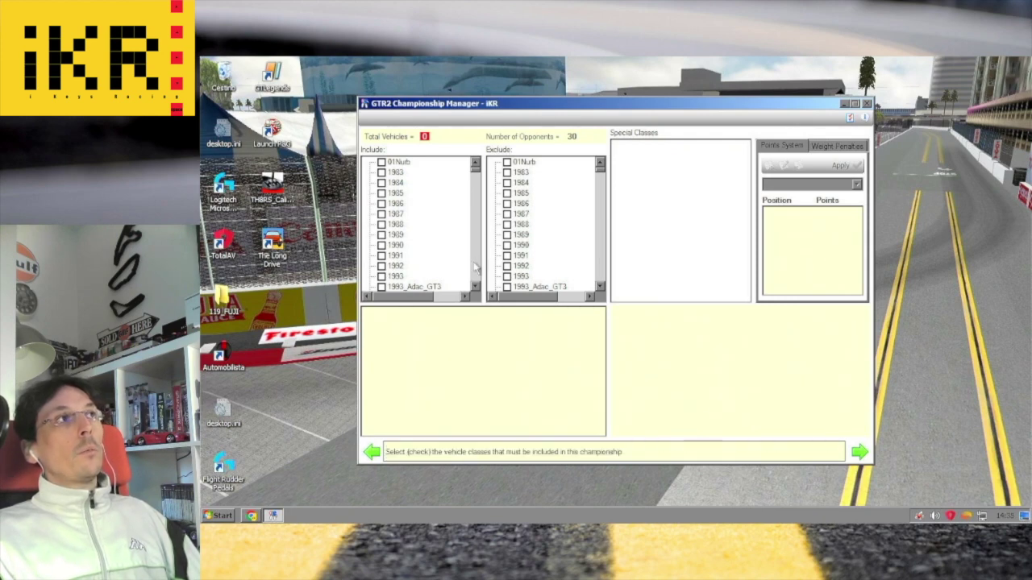
scroll(476, 268, down, 4)
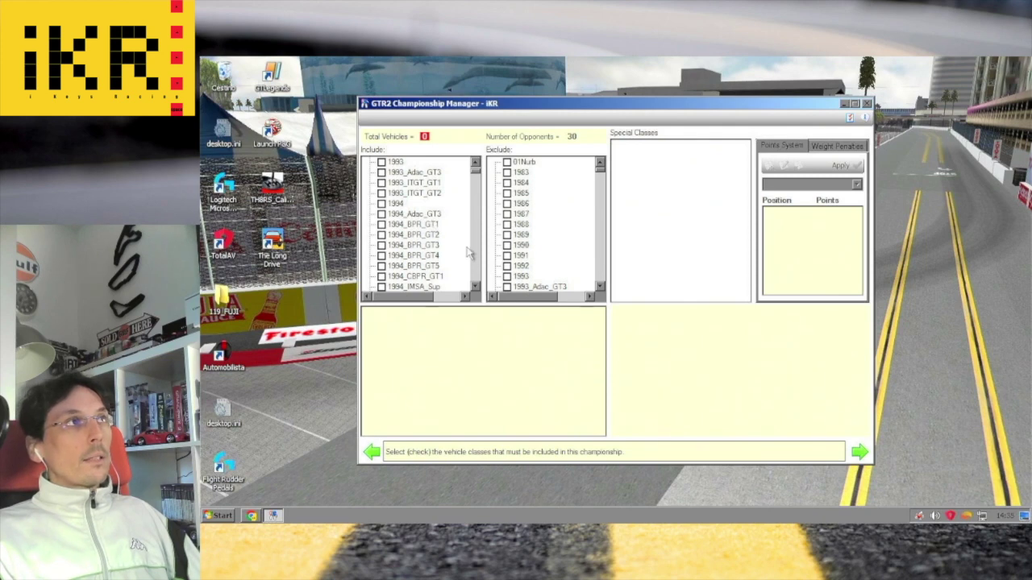
scroll(476, 274, down, 4)
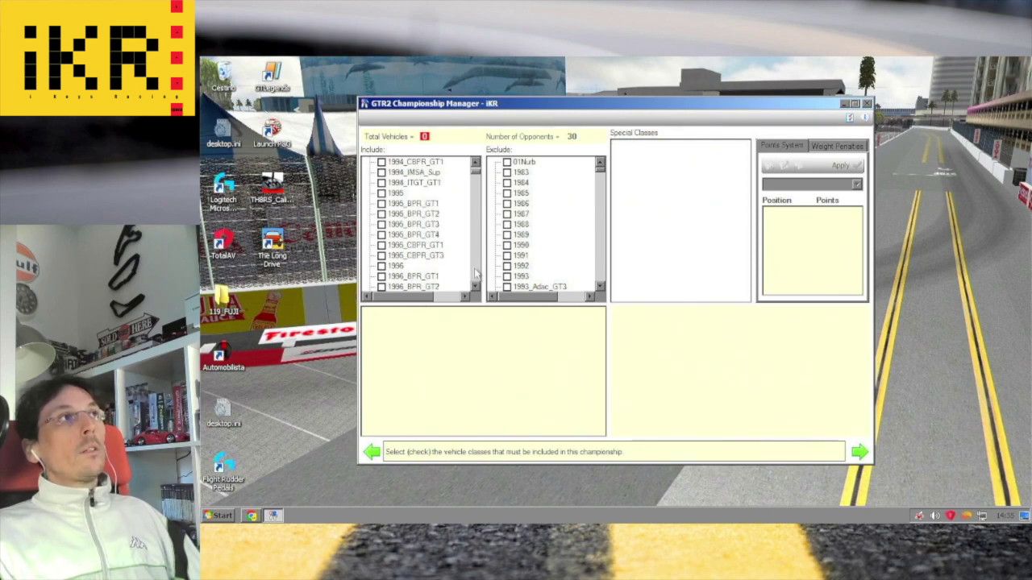
scroll(475, 274, down, 9)
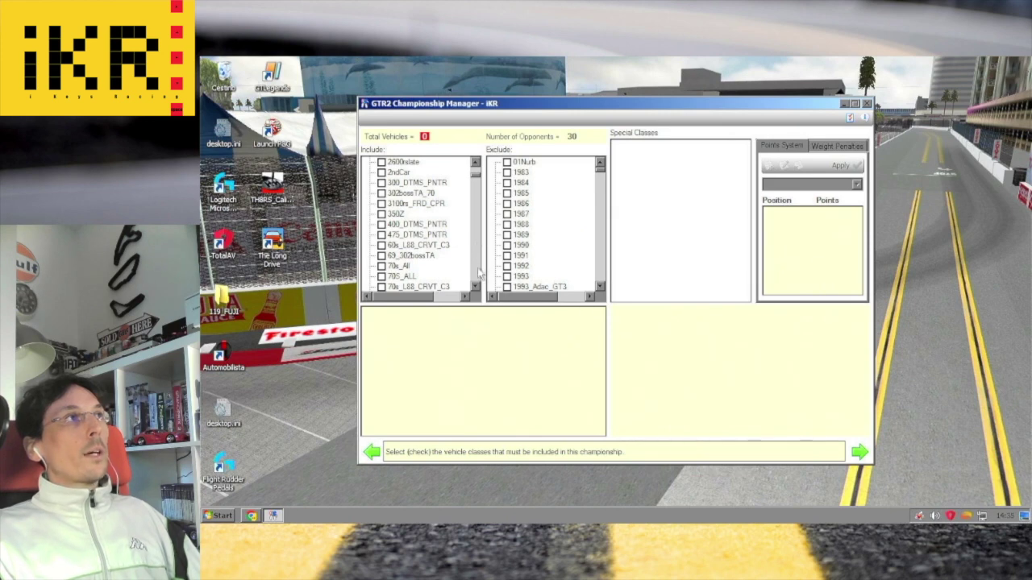
scroll(478, 274, down, 8)
scroll(478, 274, down, 5)
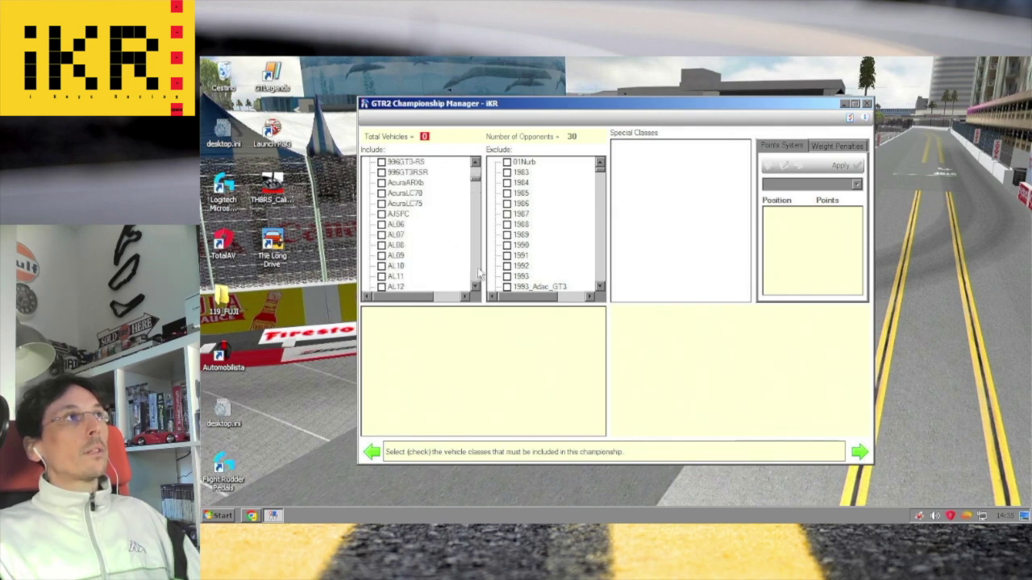
scroll(478, 274, down, 4)
scroll(478, 274, down, 12)
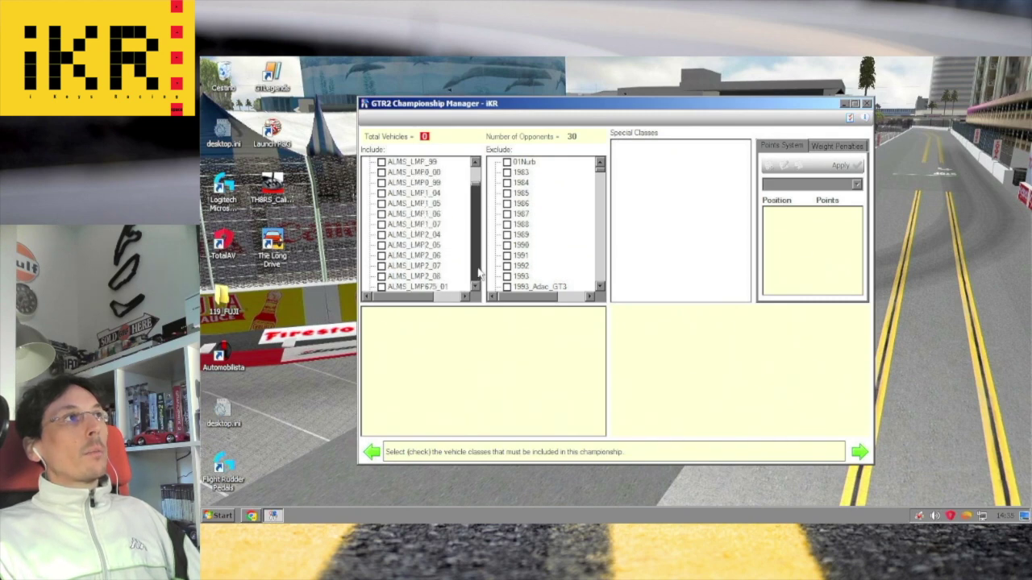
scroll(478, 274, down, 5)
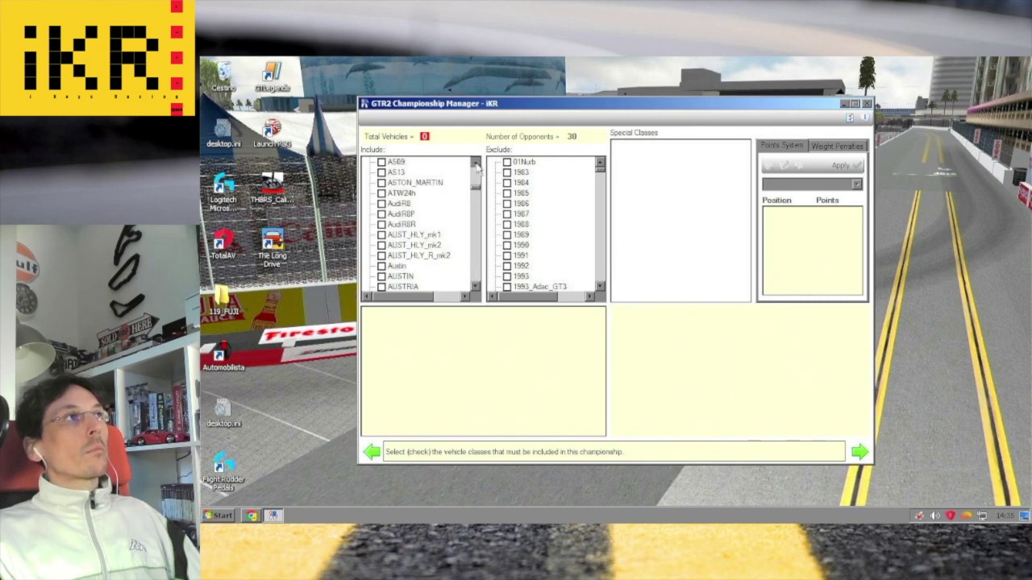
click(381, 196)
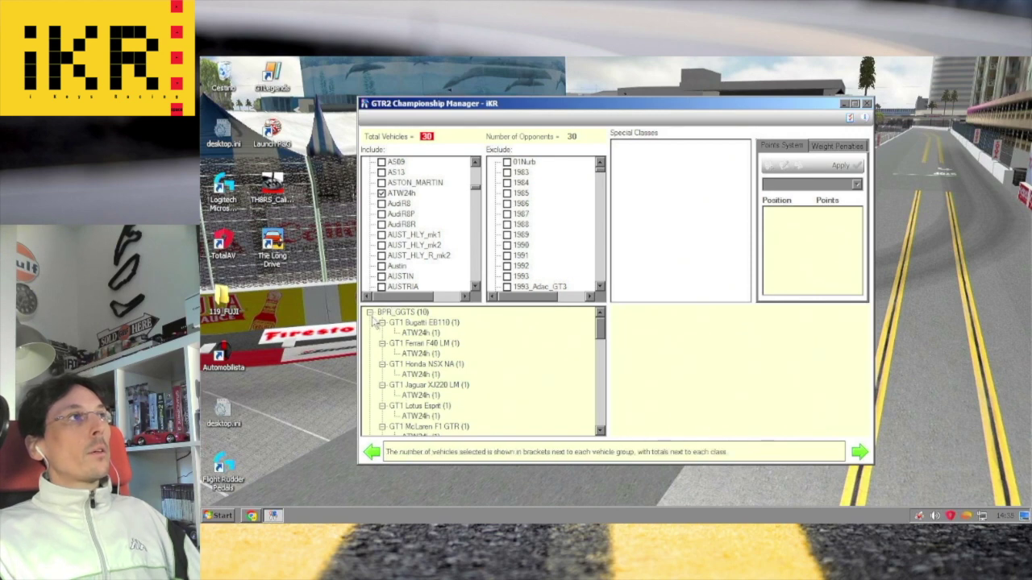
click(369, 312)
click(369, 322)
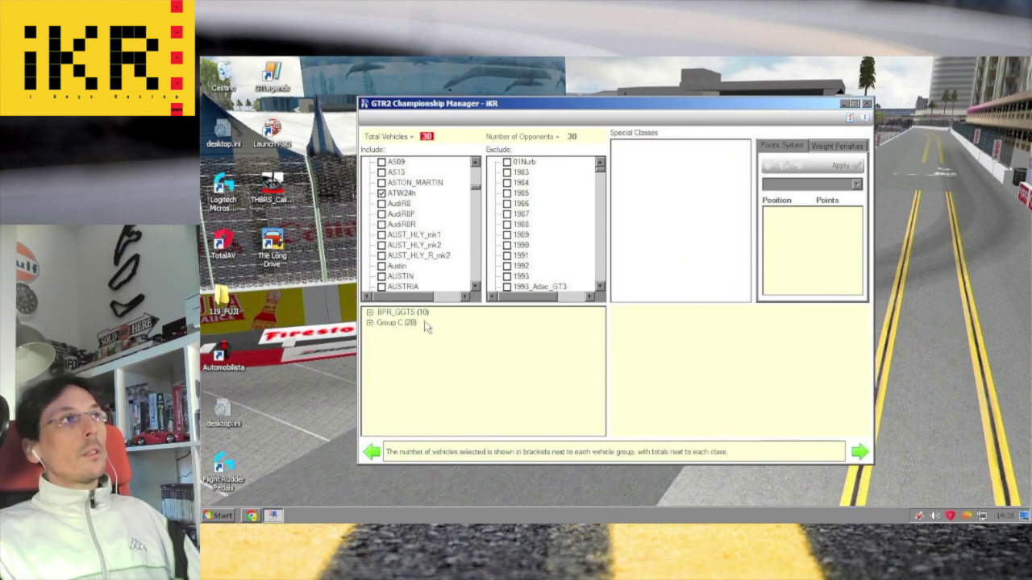